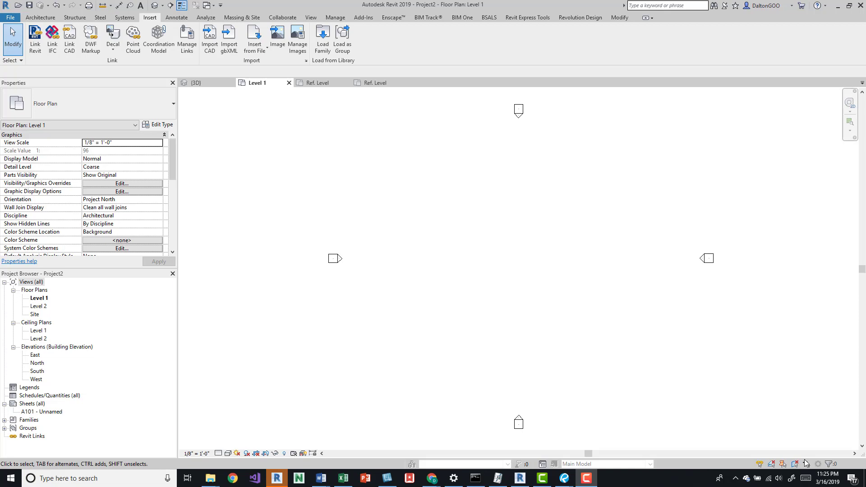
Step: Cycle through the open views, including the 3D view of the technical school model, and return to the Level 1 floor plan
left_click(368, 237)
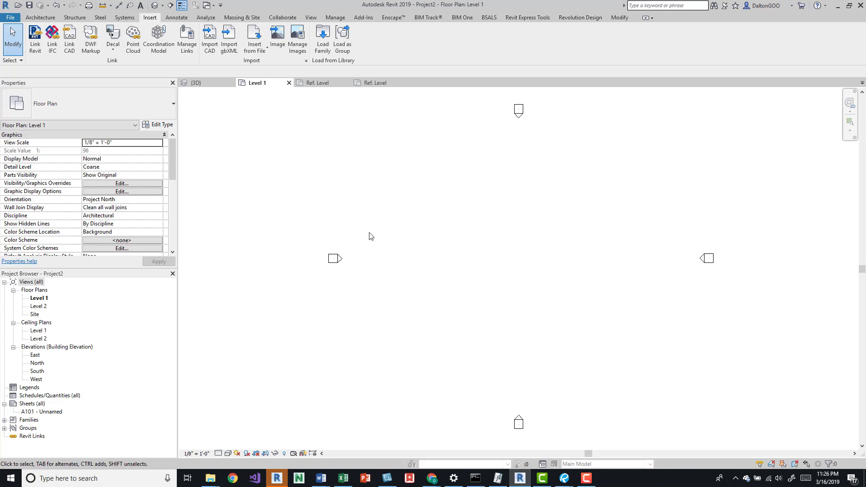
key("ctrl+Tab")
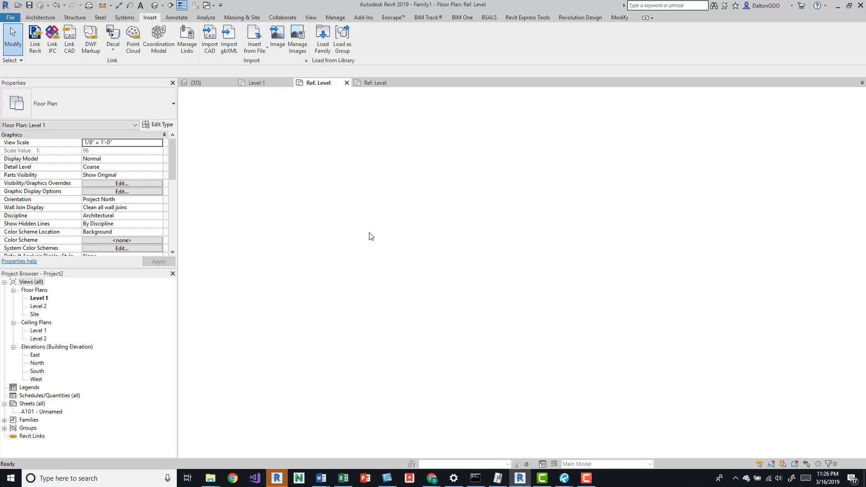
key("ctrl+Tab")
key("ctrl+Tab")
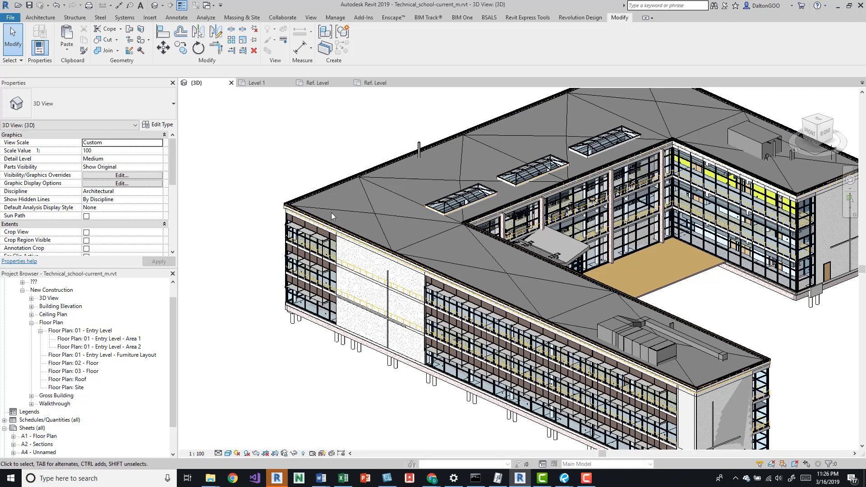
key("ctrl+Tab")
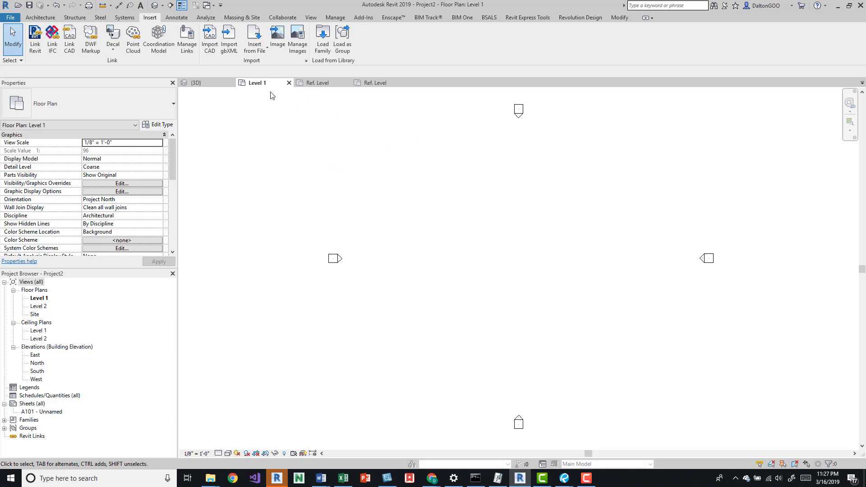
Step: Compare the Ref. Level views of both open families with the Level 1 plan, ending on Level 1
left_click(315, 84)
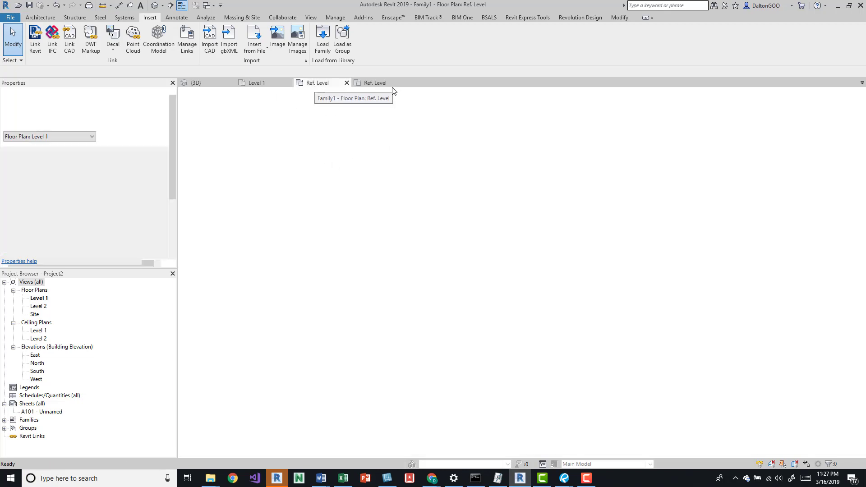
left_click(375, 84)
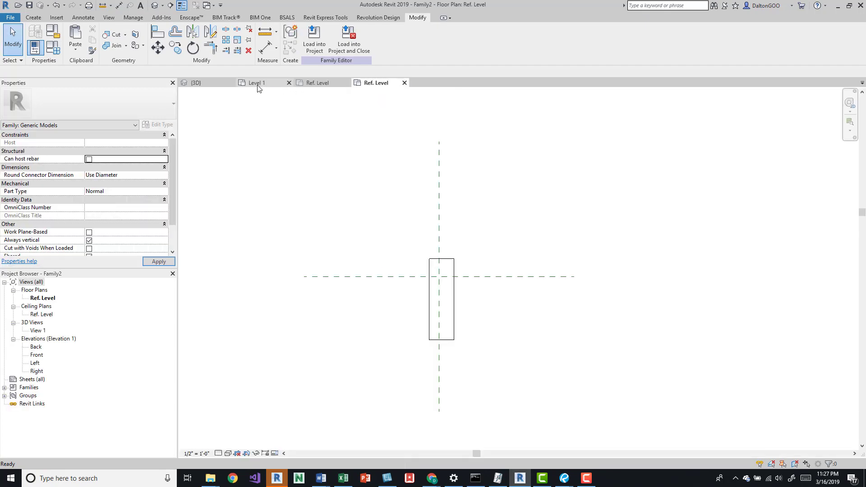
left_click(257, 84)
left_click(318, 84)
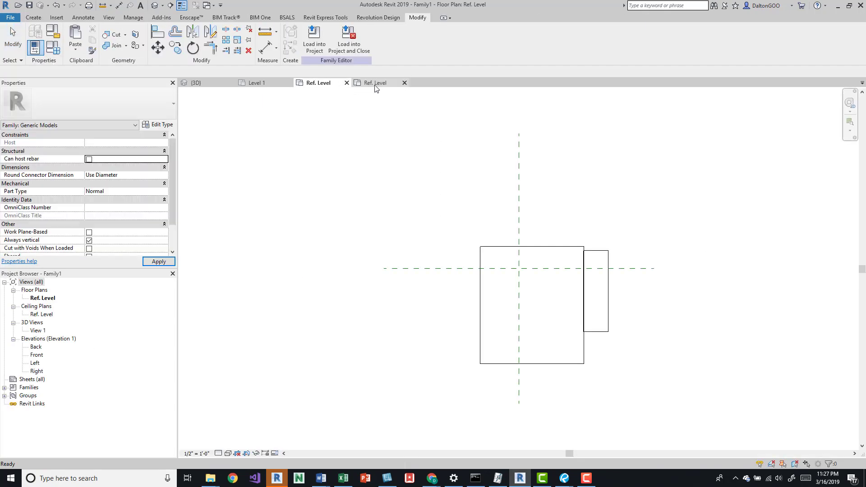
left_click(376, 84)
left_click(267, 83)
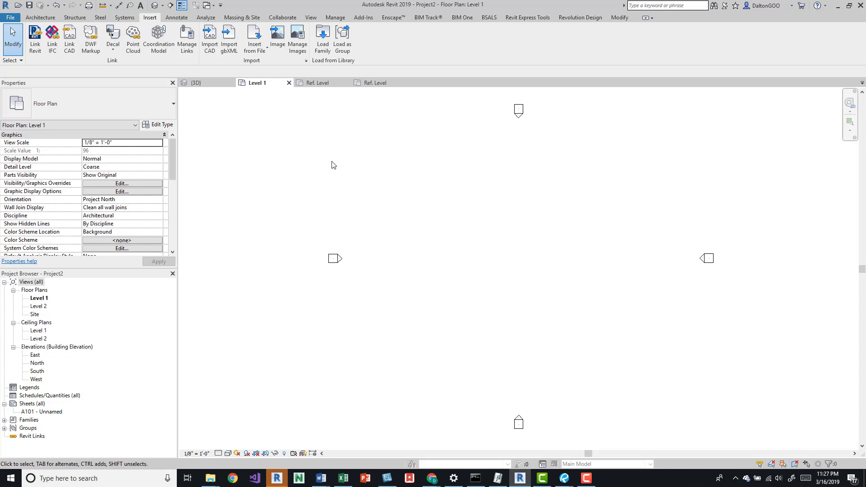
Step: Select Callout Head.rfa through Detail Item Tag.rfa in the Annotations library for family loading, and cancel
left_click(323, 43)
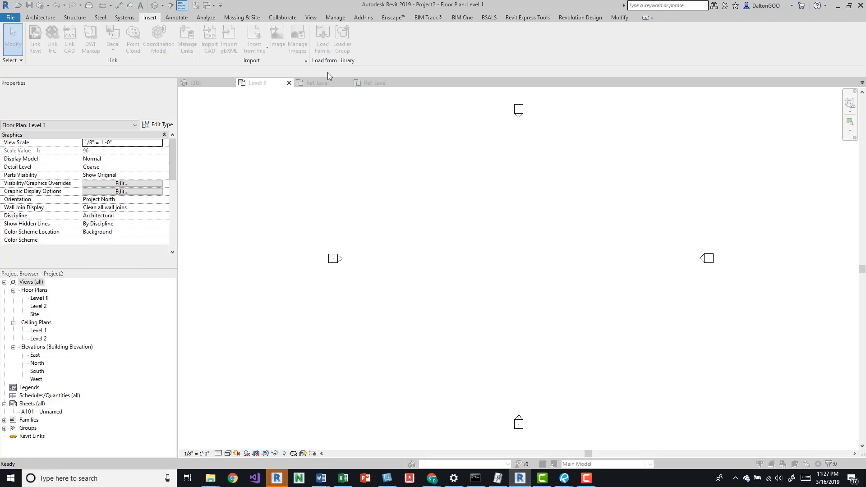
left_click(362, 255)
left_click(356, 272, "shift")
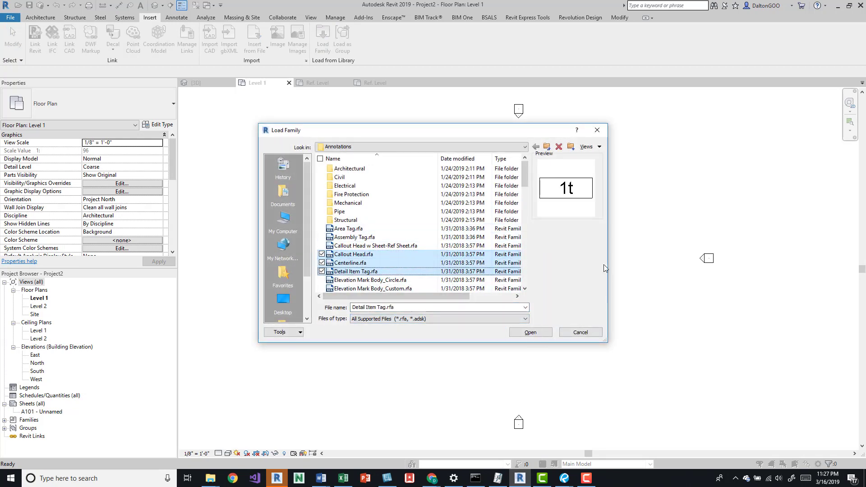
left_click(589, 337)
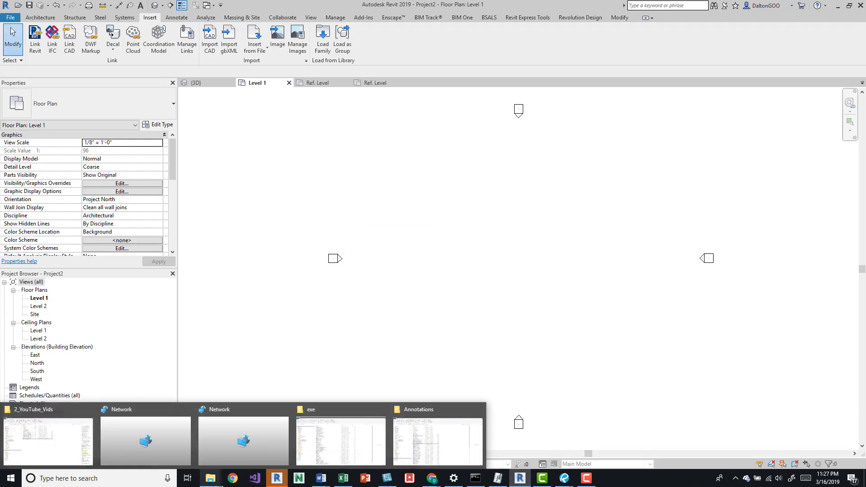
Step: Switch to File Explorer, load Generic Model Element Tag.rfa from the Annotations folder into the Level 1 plan, and leave the tagging command
left_click(453, 412)
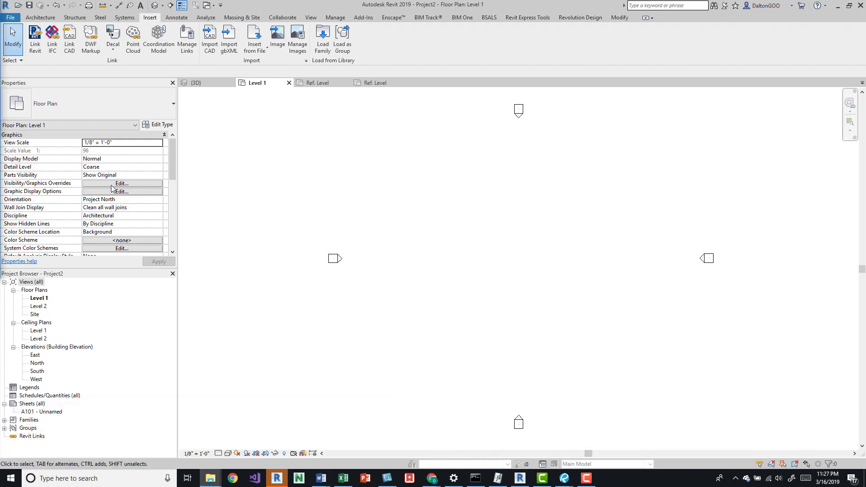
left_click_drag(588, 77, 566, 57)
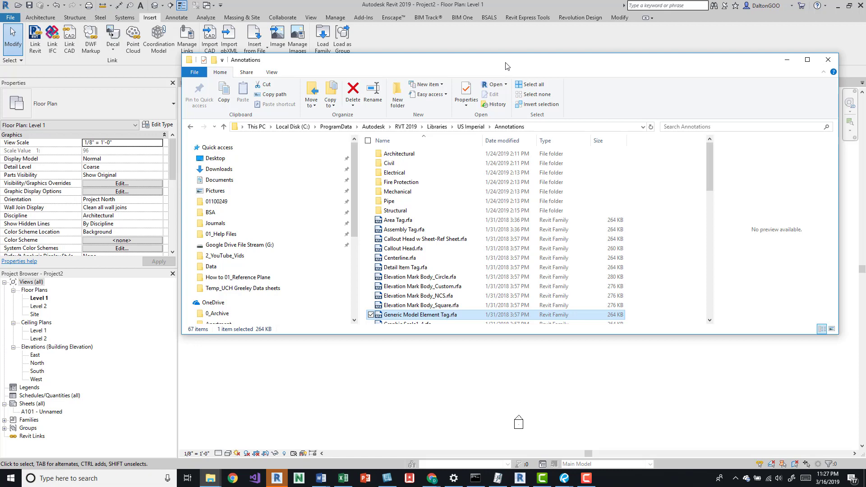
scroll(415, 250, "down", 1)
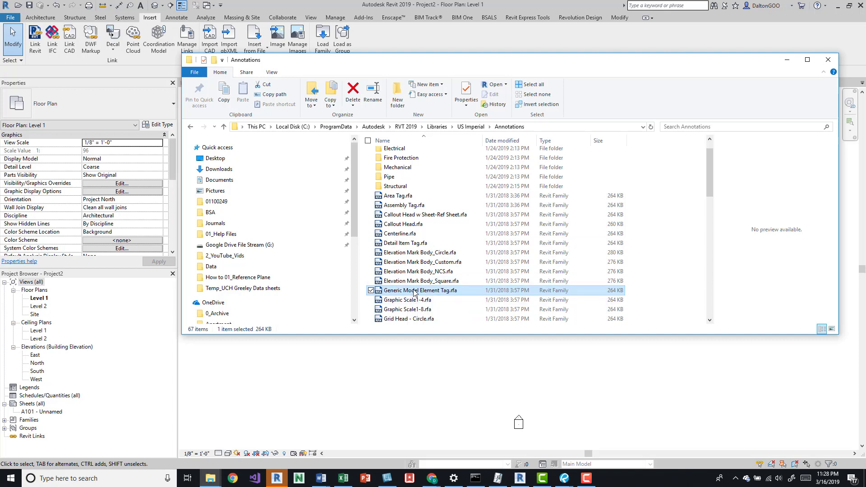
left_click_drag(428, 293, 309, 357)
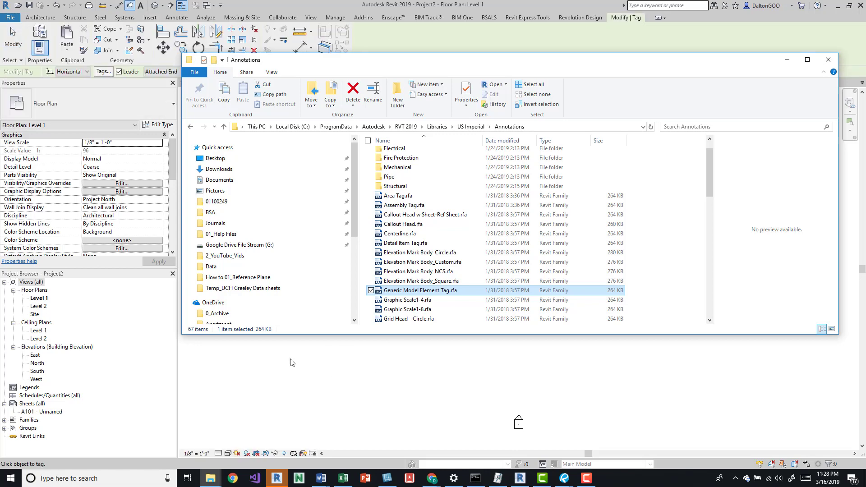
left_click_drag(319, 60, 336, 347)
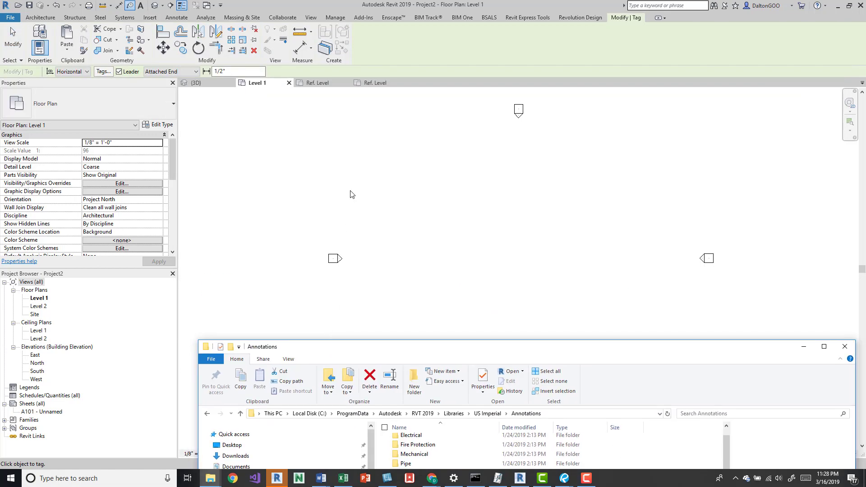
left_click(303, 100)
key("Escape")
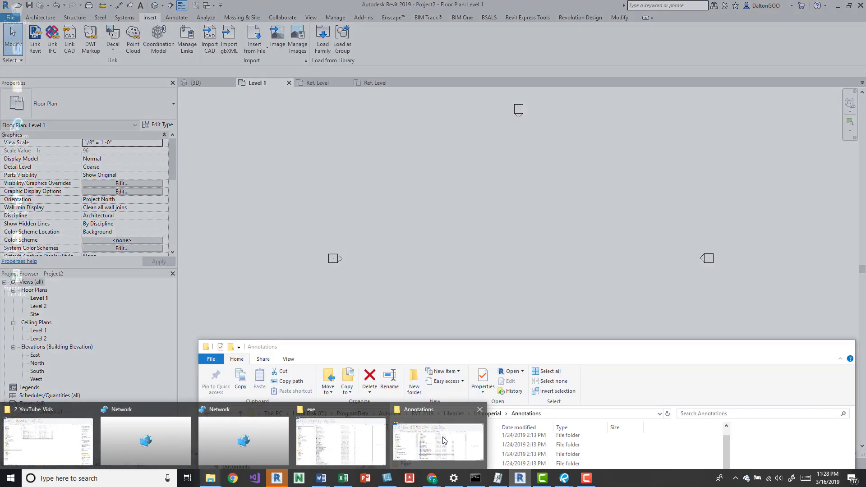
Step: Load the Circle, Custom, NCS and Square Elevation Mark Body families from the Annotations folder into Level 1, declining to overwrite existing versions
left_click(438, 441)
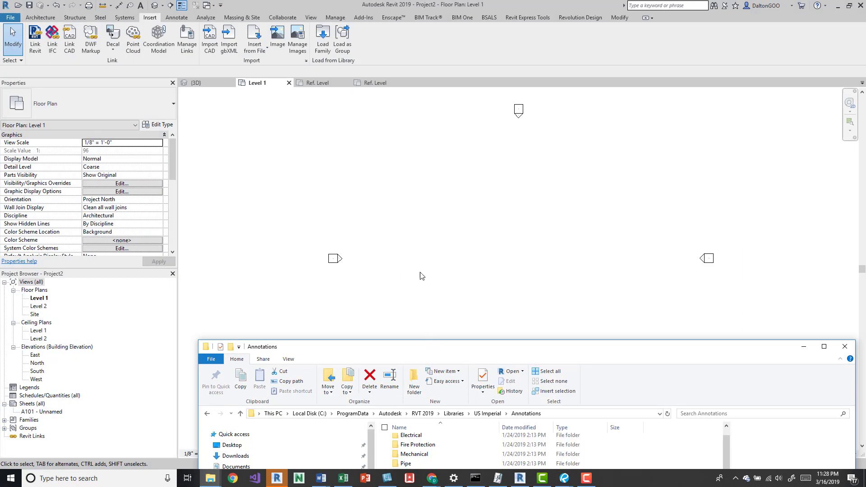
left_click_drag(433, 351, 401, 110)
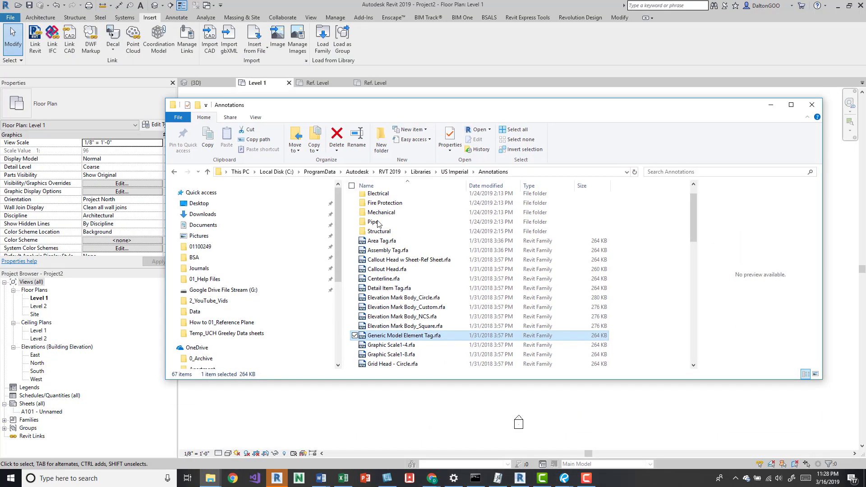
left_click(414, 302)
left_click(414, 326, "shift")
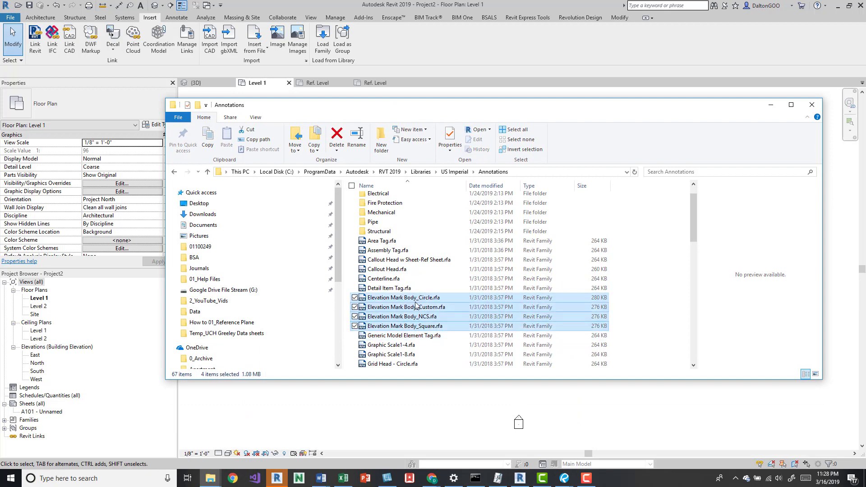
left_click_drag(416, 316, 315, 428)
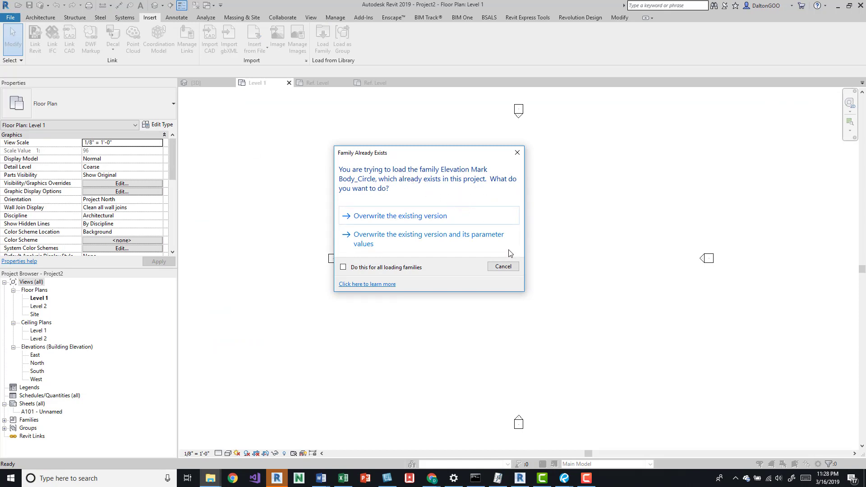
left_click(504, 266)
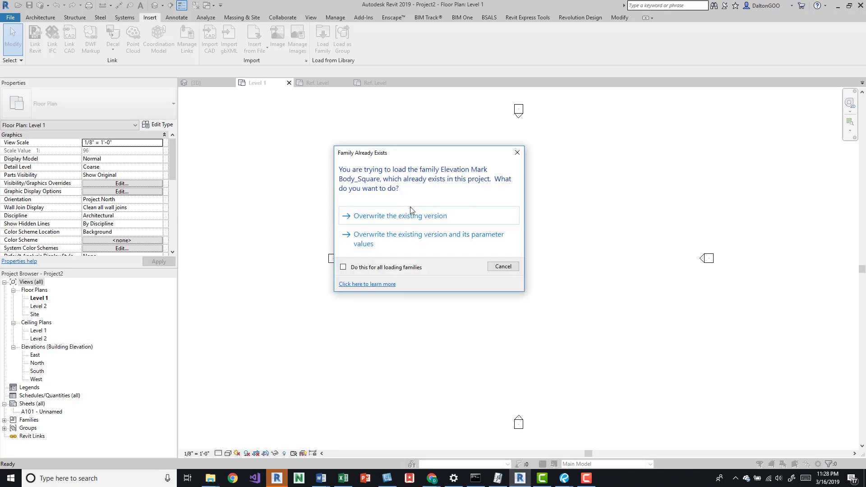
left_click(508, 269)
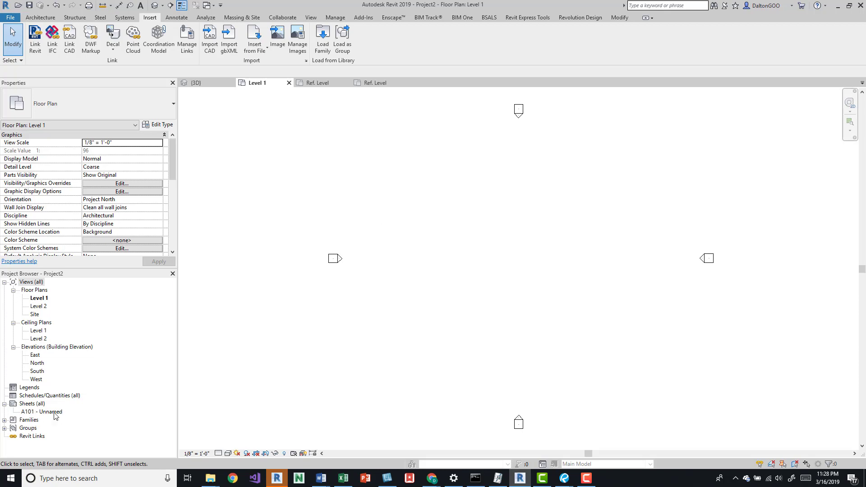
Step: Expand Families in the Project Browser, view the save options for all loaded families, and close them without saving
left_click(4, 420)
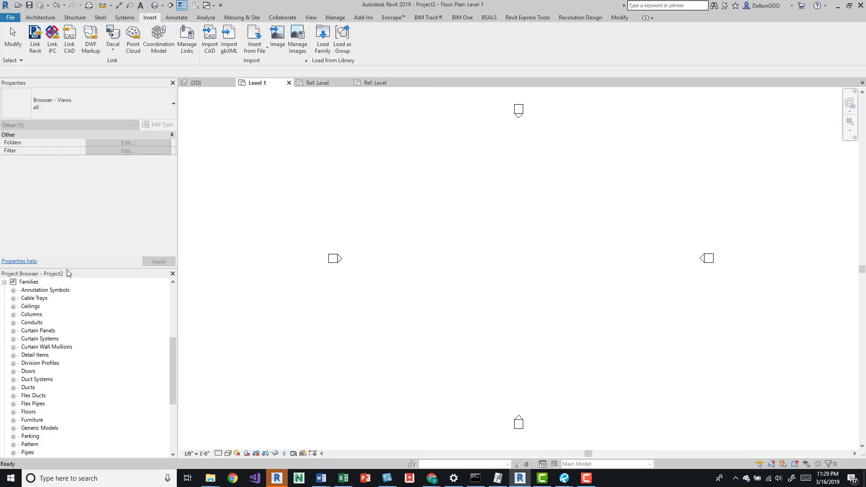
right_click(28, 282)
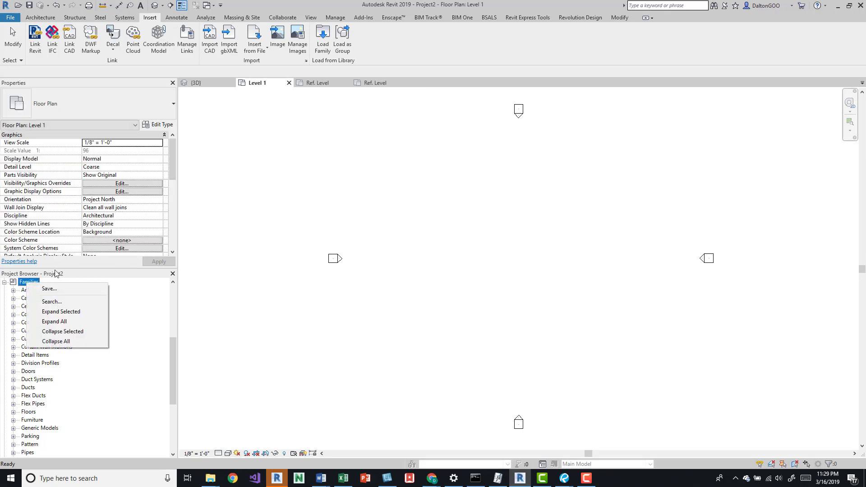
right_click(24, 291)
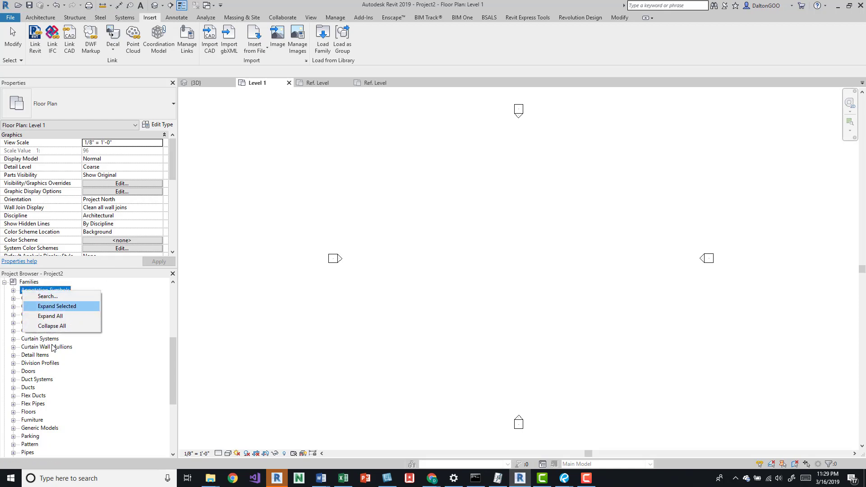
right_click(26, 282)
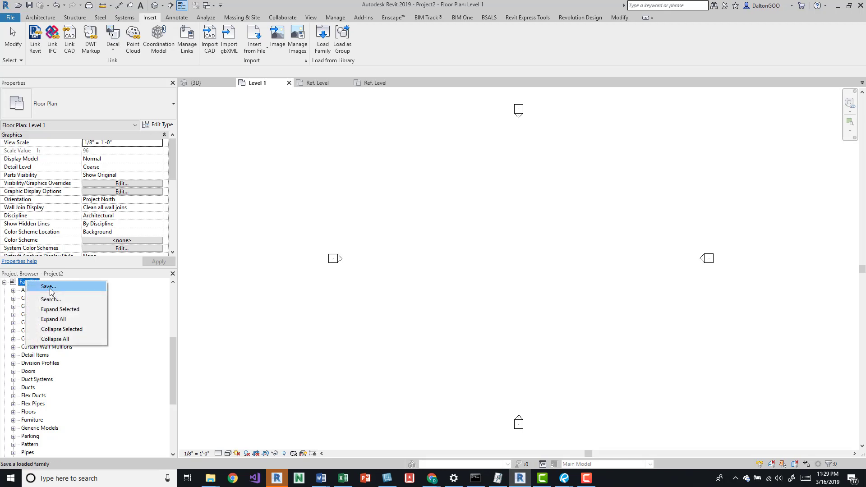
left_click(78, 289)
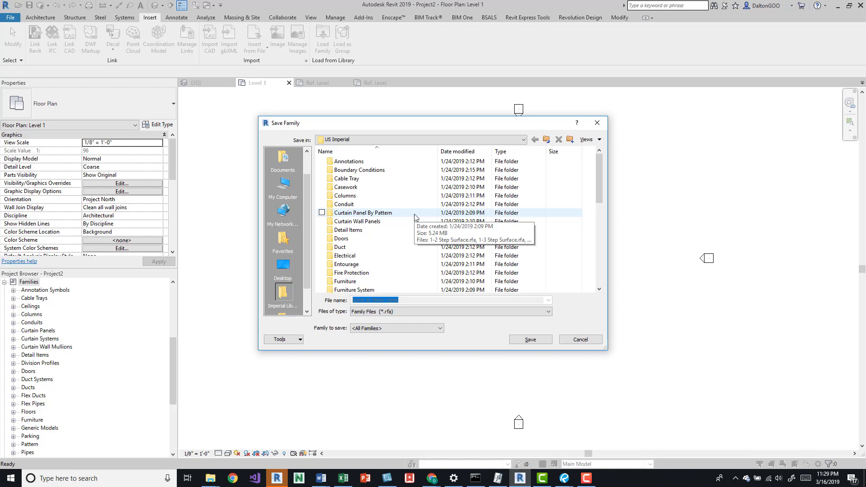
left_click(598, 123)
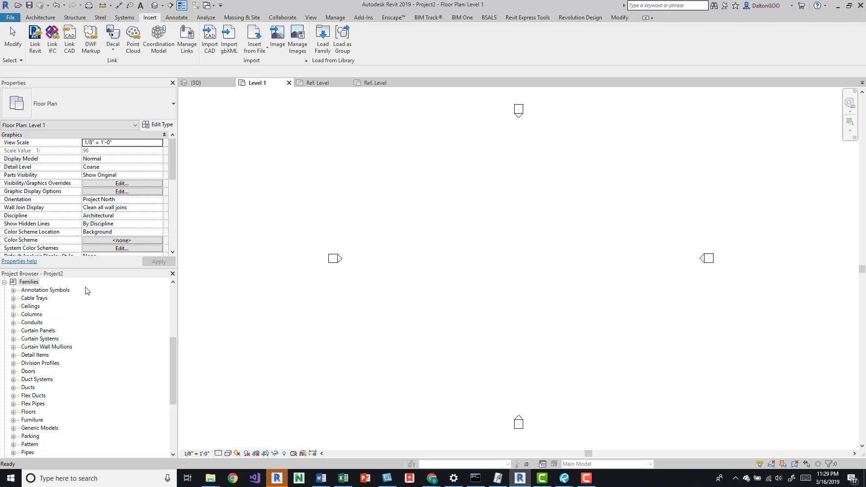
Step: Search the Project Browser for "Level 1" and go to the next match
scroll(75, 301, "up", 1)
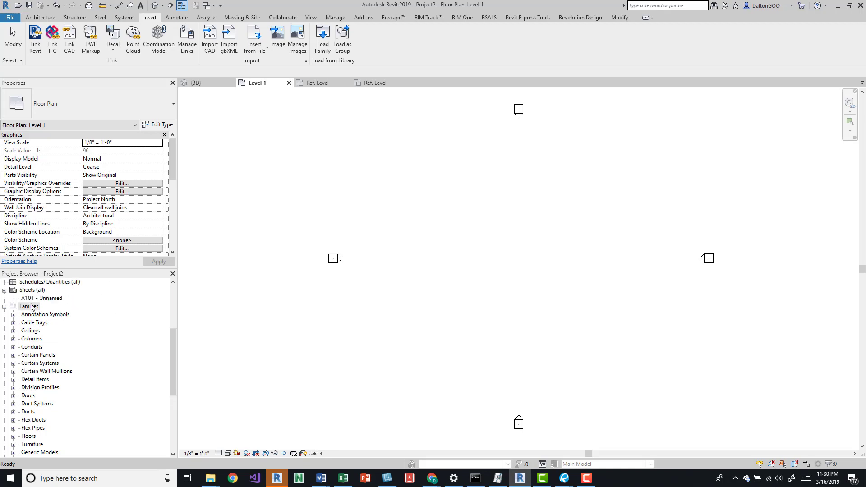
scroll(56, 318, "up", 4)
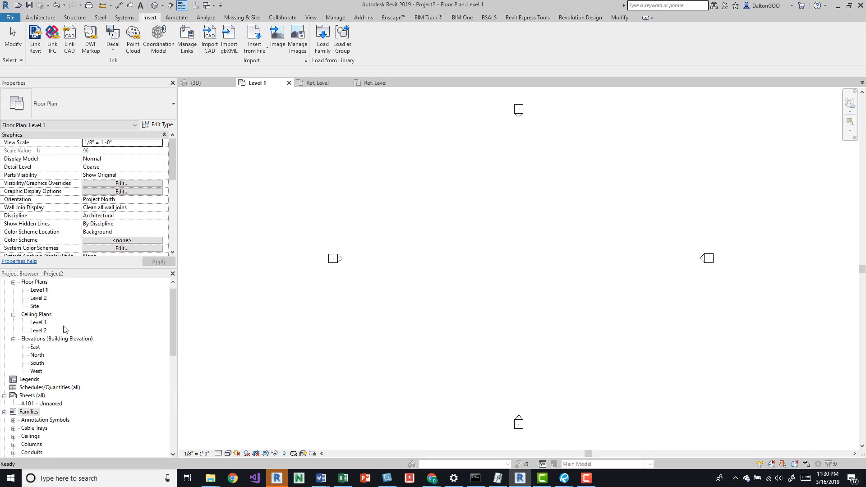
scroll(63, 329, "up", 1)
right_click(31, 281)
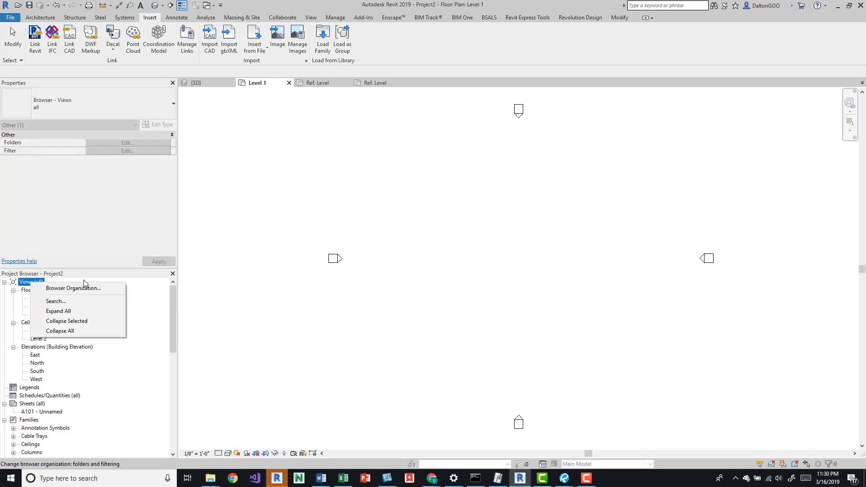
left_click(65, 301)
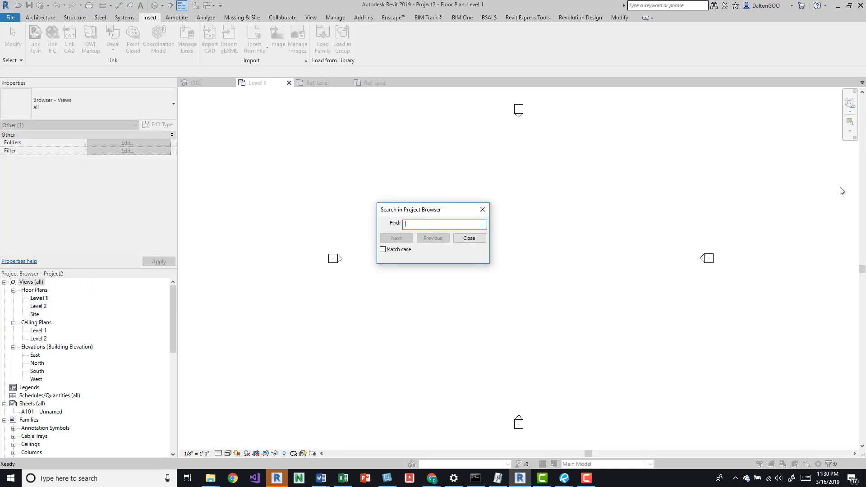
type("Level")
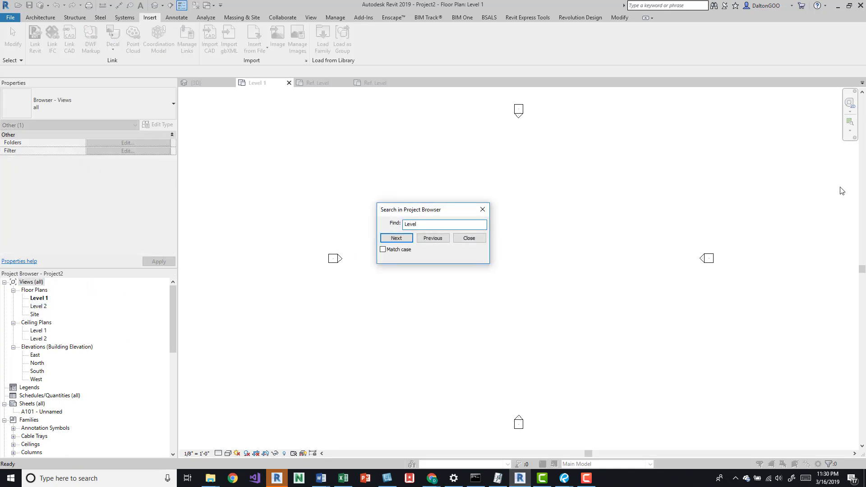
type(" 1")
left_click(393, 240)
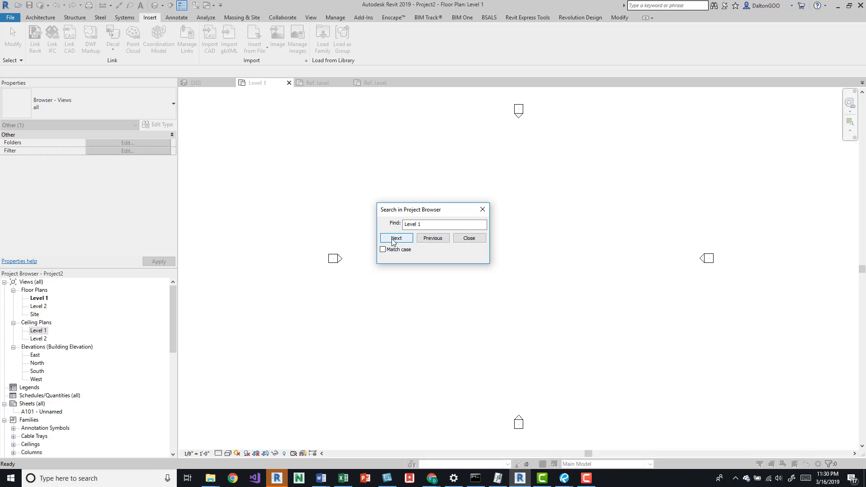
Step: Search the Project Browser for "Level 1" again, starting from Ceiling Plans, go to the next match, and close the search
left_click(393, 239)
left_click(501, 191)
right_click(43, 322)
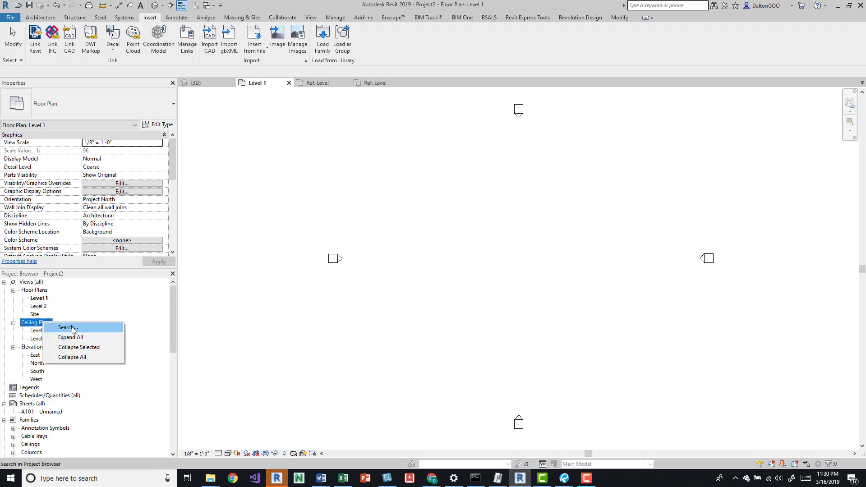
left_click(72, 330)
left_click(436, 224)
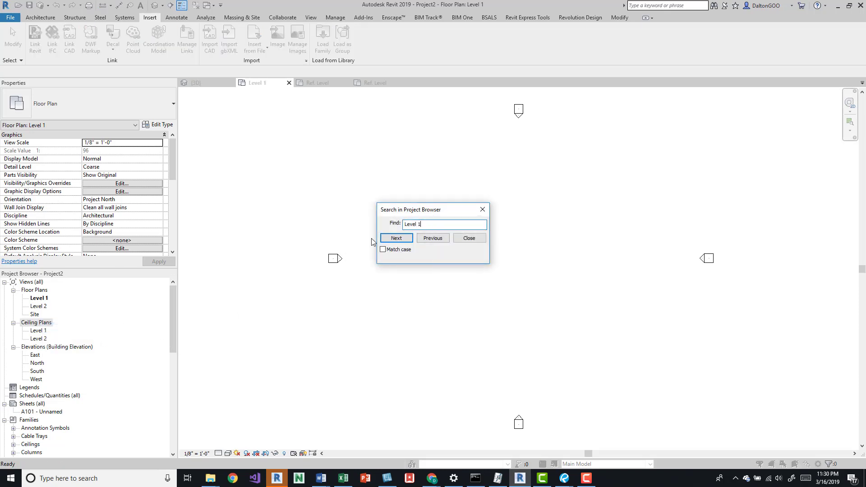
left_click(396, 240)
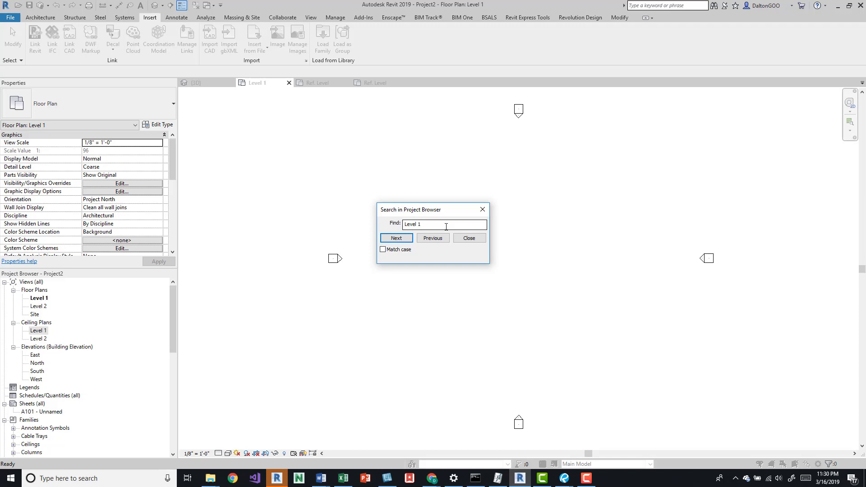
key("Escape")
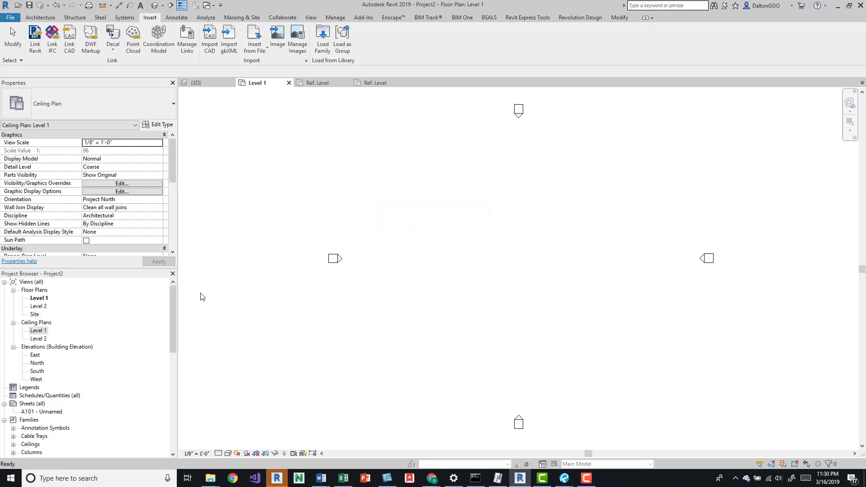
Step: Examine the commands available for the Views and Families nodes in the Project Browser without choosing any
right_click(36, 283)
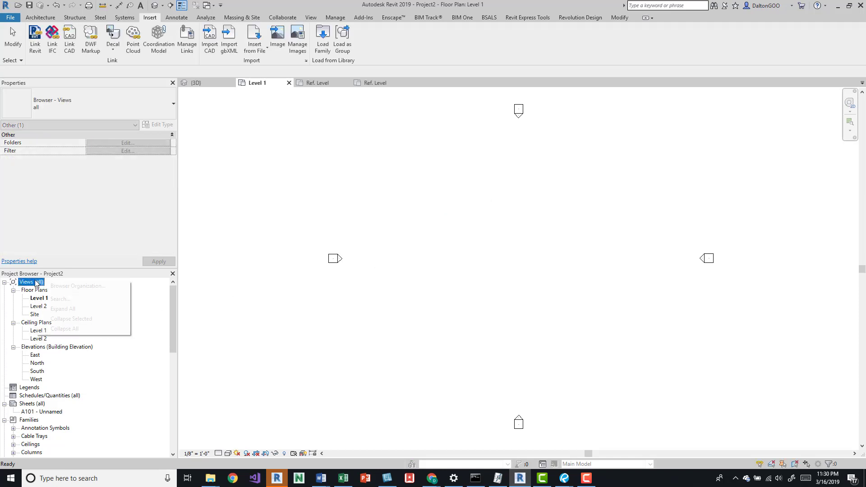
left_click(138, 308)
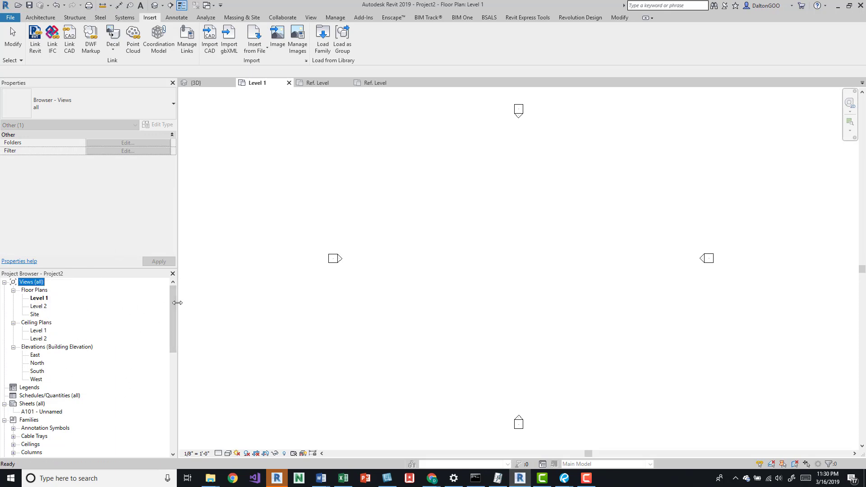
scroll(68, 361, "down", 7)
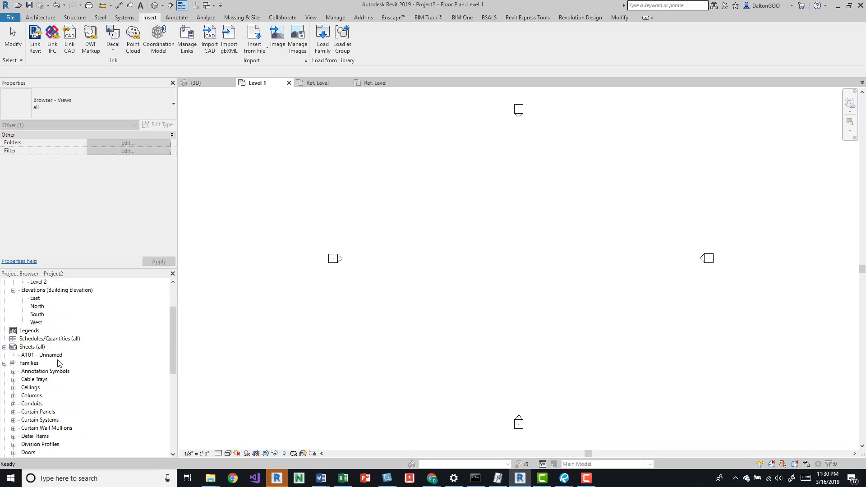
scroll(51, 341, "up", 7)
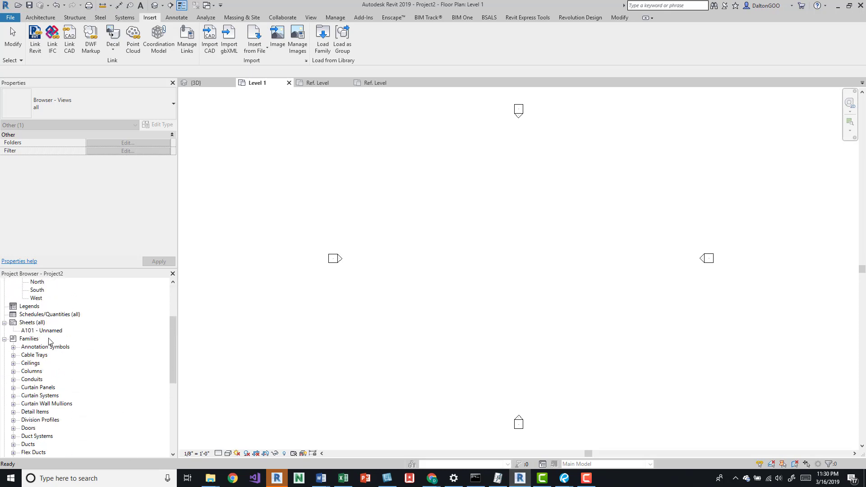
scroll(78, 319, "down", 2)
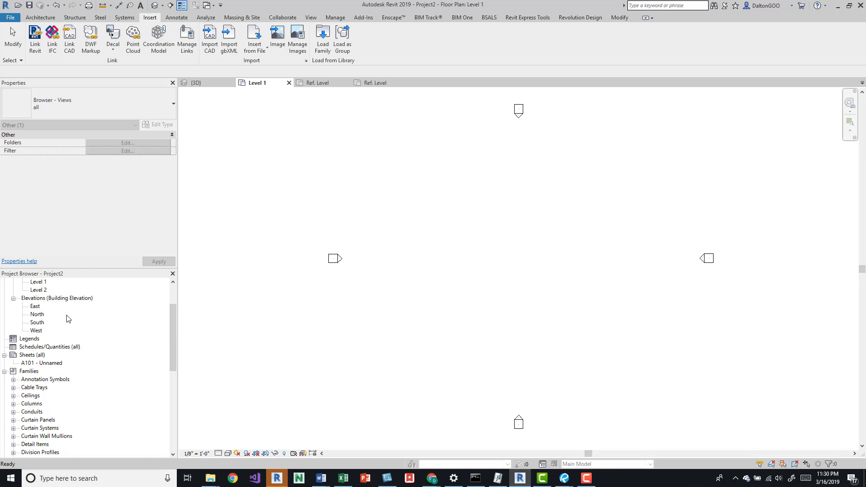
left_click(28, 371)
right_click(33, 372)
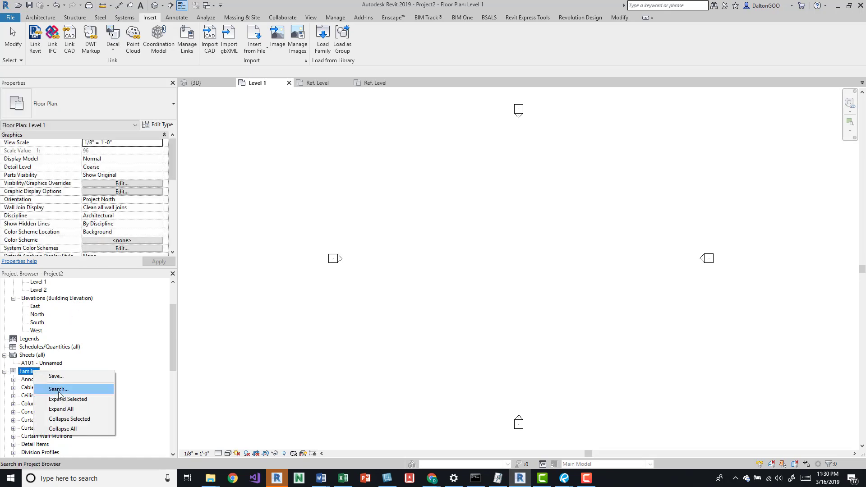
left_click(219, 307)
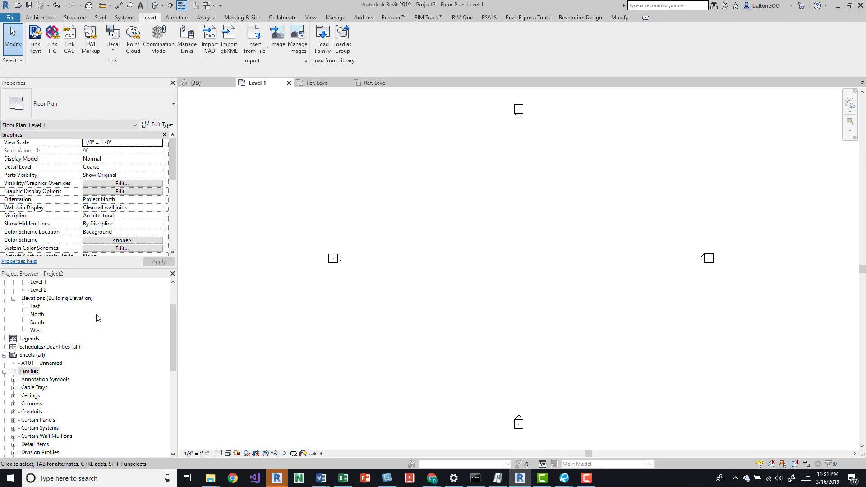
Step: Collapse the whole Project Browser tree and expand all of its branches again
scroll(98, 316, "up", 2)
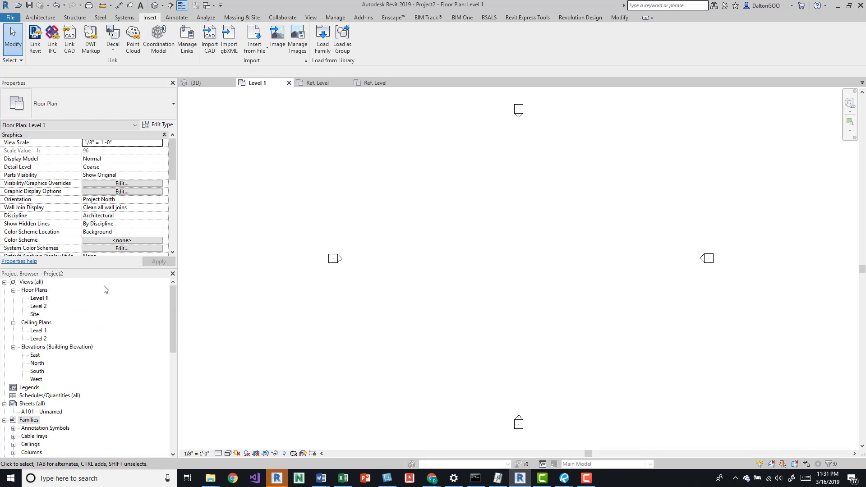
right_click(109, 298)
left_click(133, 323)
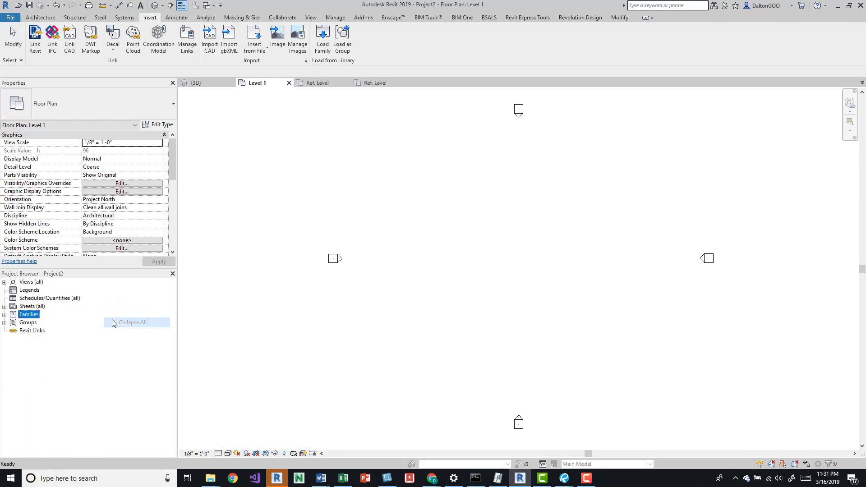
left_click(103, 300)
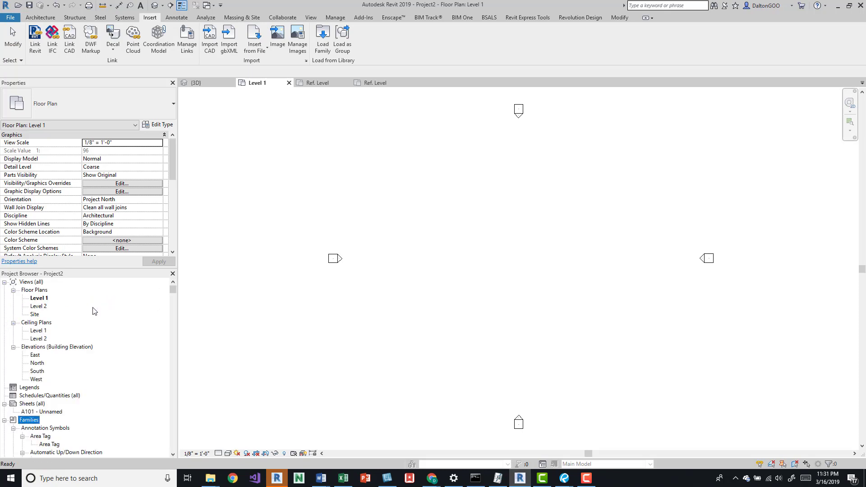
Step: Collapse the Annotation Symbols branch under Families and expand just that branch again
scroll(92, 315, "down", 3)
scroll(93, 315, "down", 2)
right_click(43, 322)
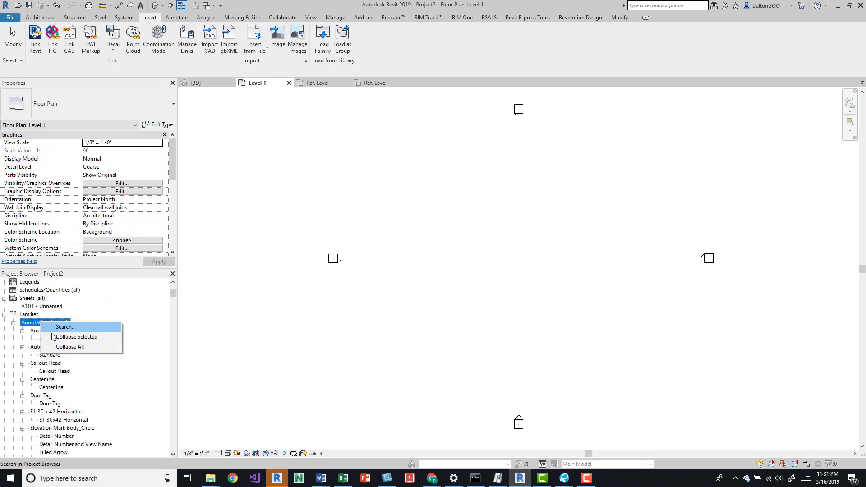
left_click(22, 331)
left_click(13, 323)
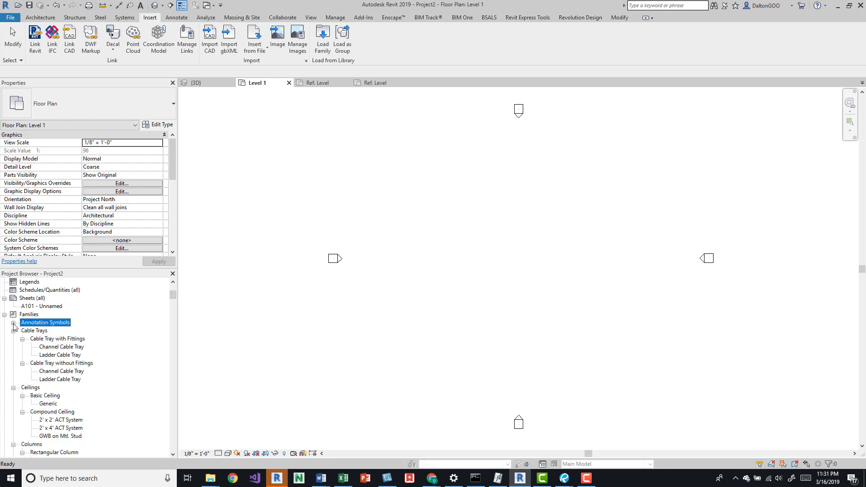
right_click(36, 327)
left_click(53, 341)
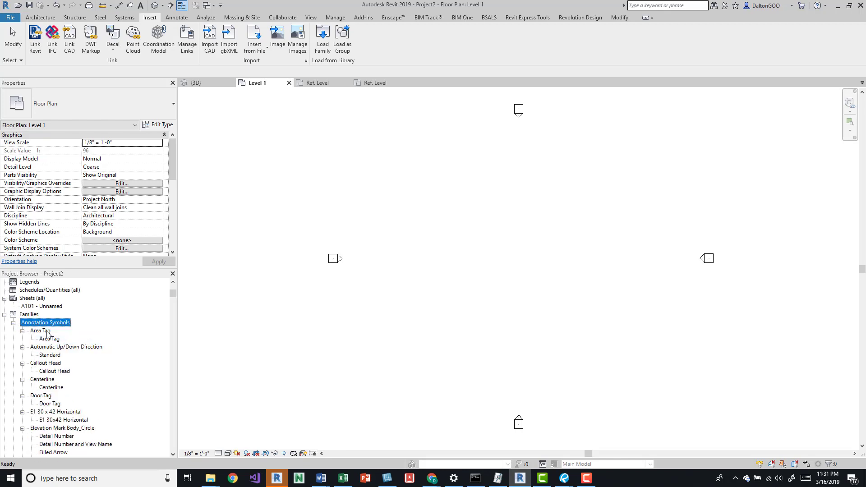
Step: Collapse the Elevations (Building Elevation) branch, expand only that branch, and collapse it again
scroll(46, 333, "up", 2)
scroll(45, 332, "up", 3)
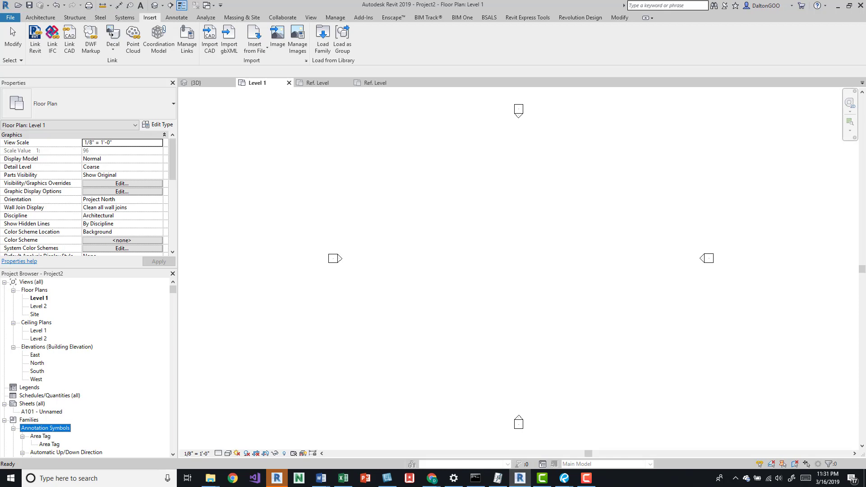
left_click(13, 347)
right_click(41, 347)
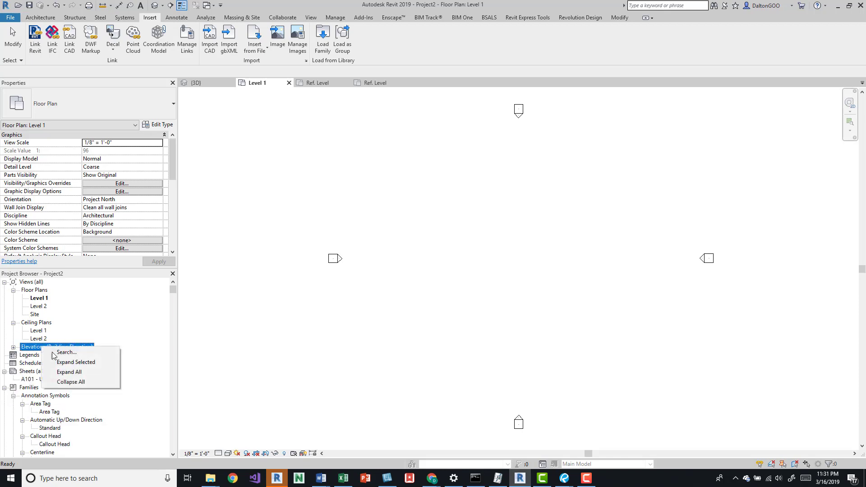
left_click(75, 363)
right_click(46, 346)
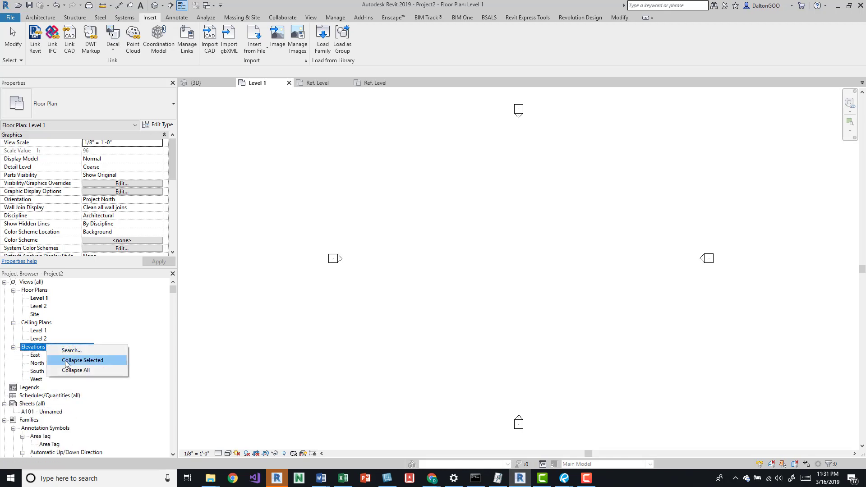
left_click(75, 362)
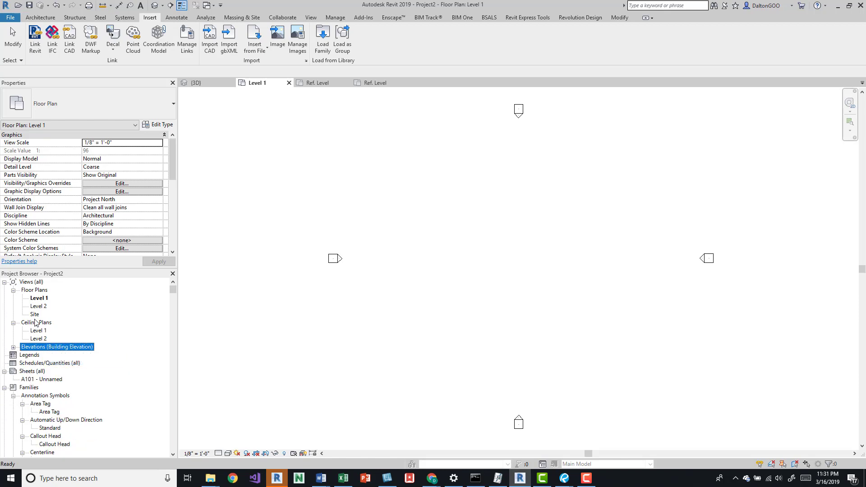
Step: Collapse every branch of the Project Browser and return to the Level 1 plan
right_click(83, 292)
left_click(103, 318)
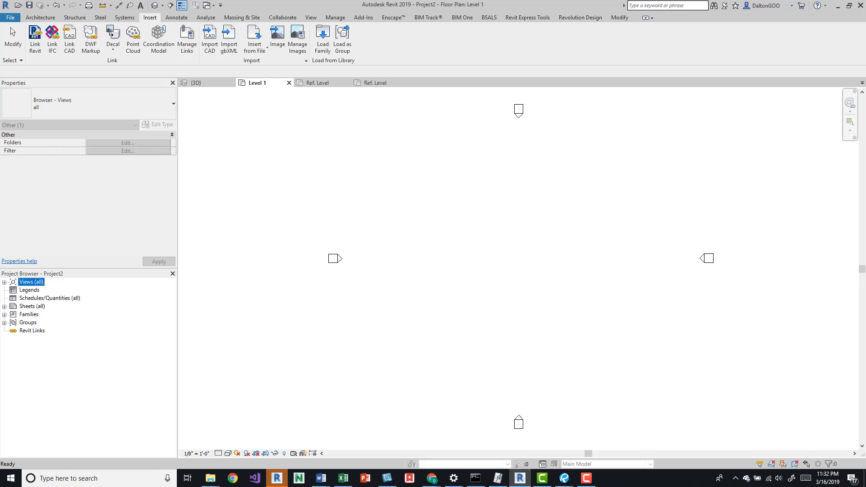
left_click(369, 232)
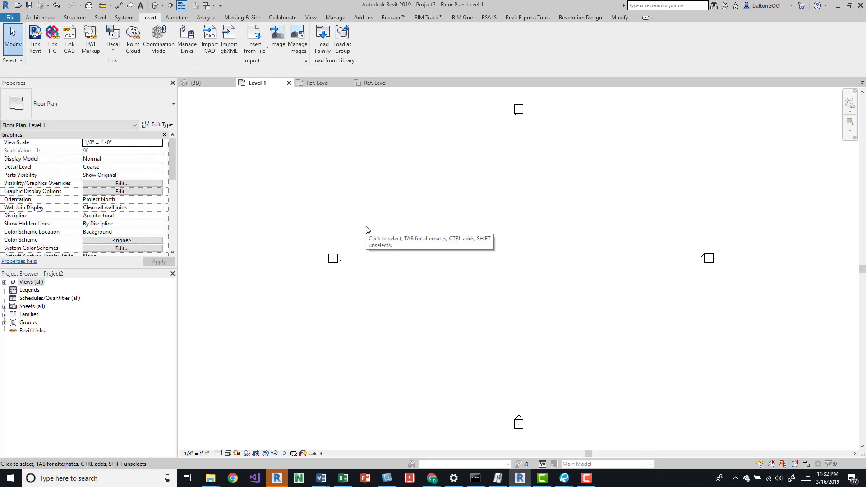
Step: Draw two chained Generic - 8" walls forming an L-shaped corner between the elevation markers in the Level 1 plan, and end the Wall command
key("w")
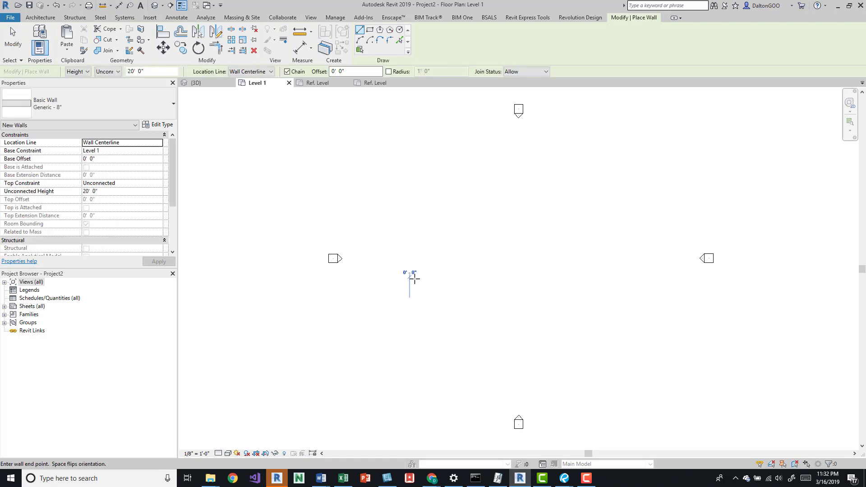
left_click(409, 297)
left_click(404, 209)
left_click(469, 209)
key("Escape")
key("Escape")
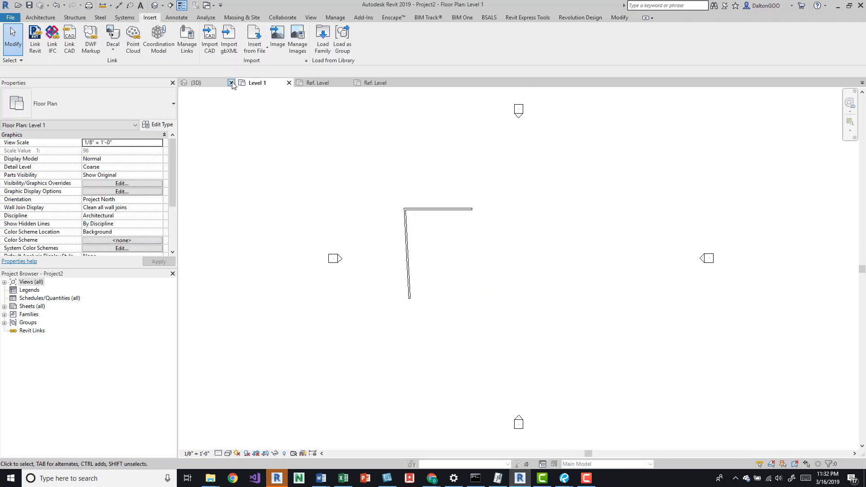
Step: Close the other project's {3D} view and open the default 3D view of Project2, framed on the two walls
left_click(232, 83)
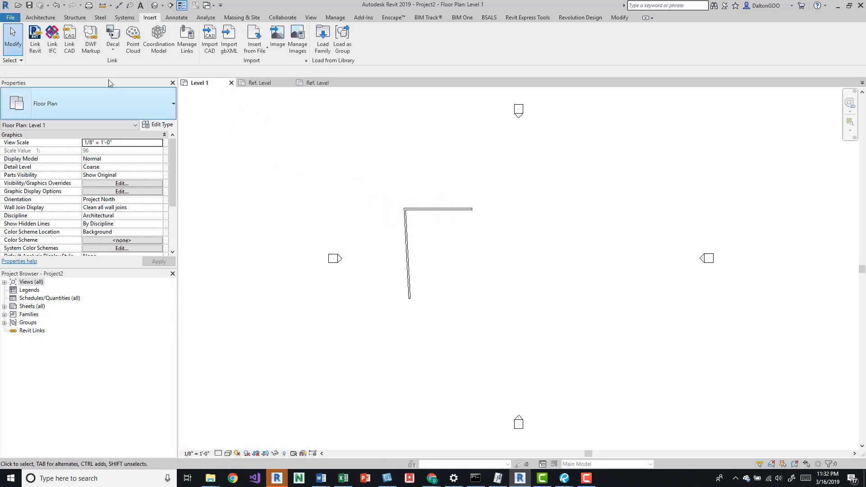
left_click(155, 5)
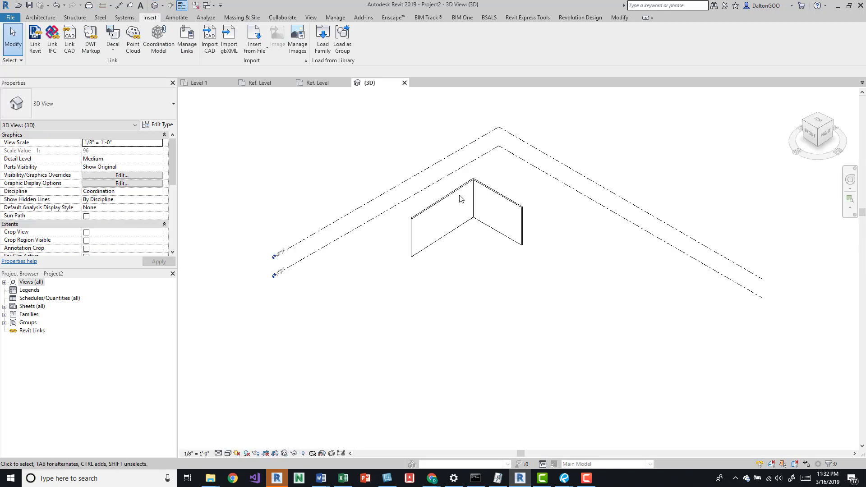
scroll(422, 246, "up", 5)
middle_click_drag(469, 210, 436, 246)
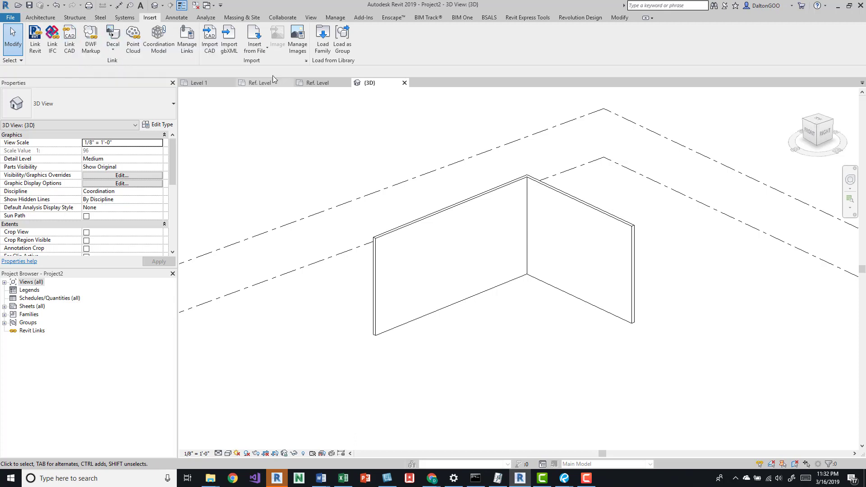
Step: Paint the inner face of the longer wall with the Carpet (1) material in the 3D view
left_click(619, 18)
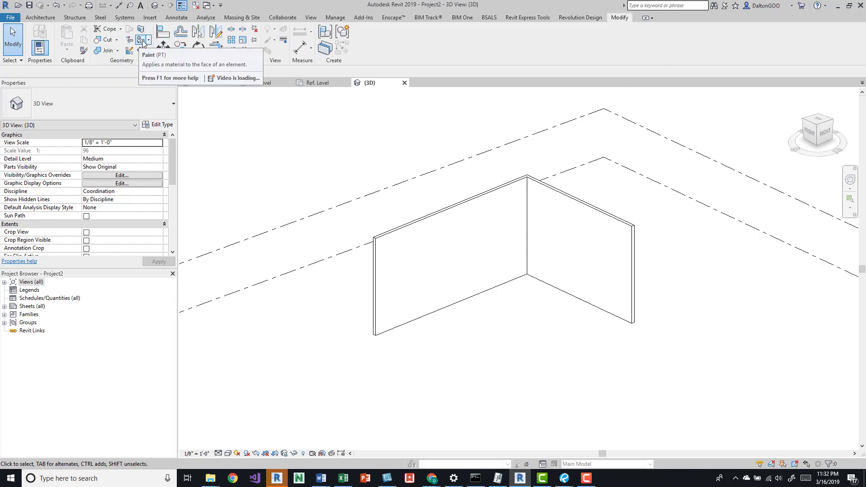
left_click(149, 40)
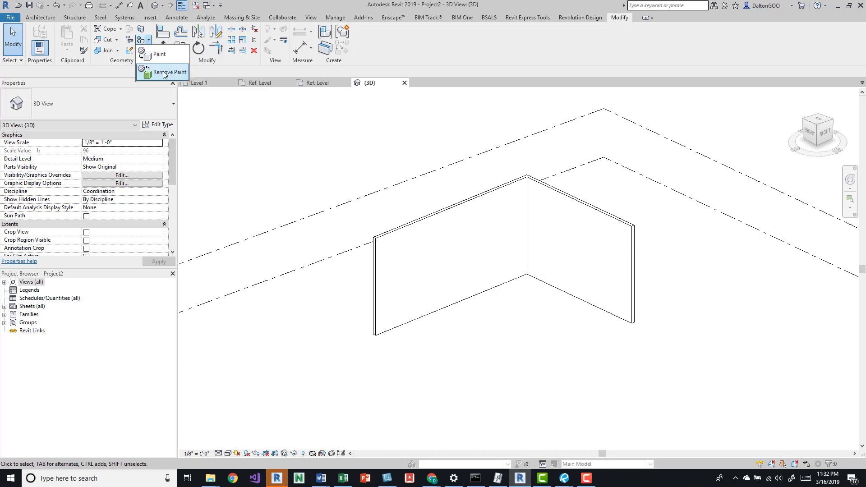
left_click(161, 55)
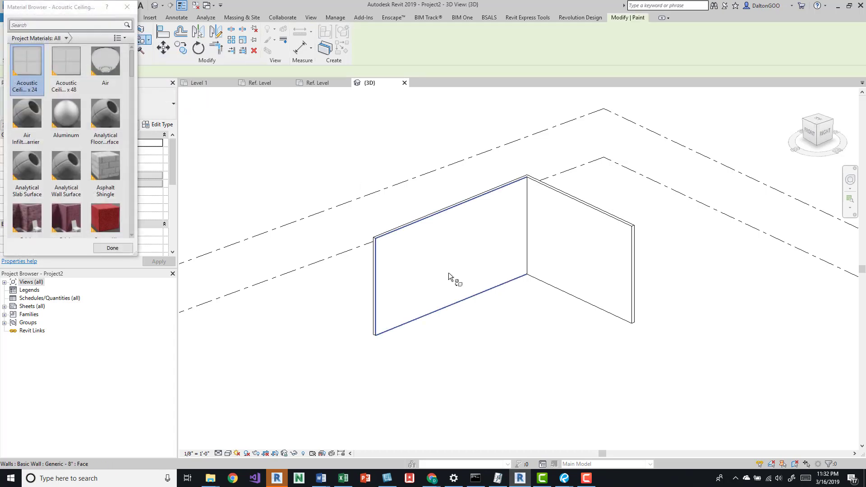
scroll(105, 118, "down", 5)
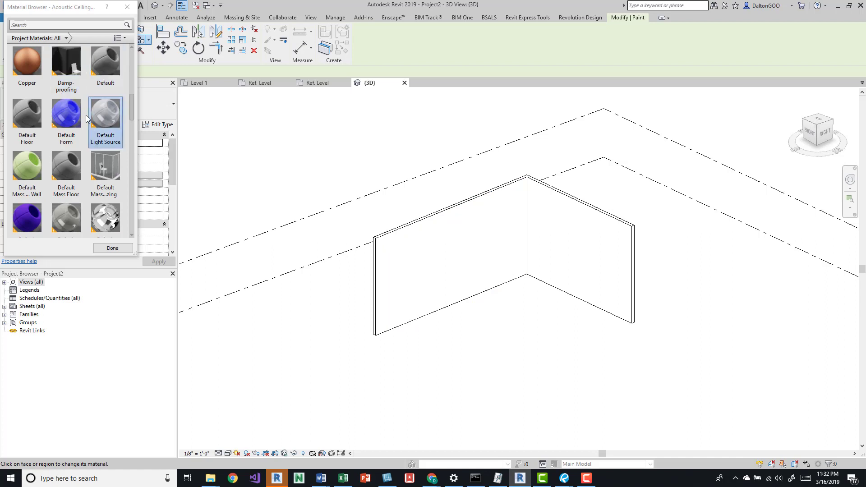
scroll(106, 179, "up", 5)
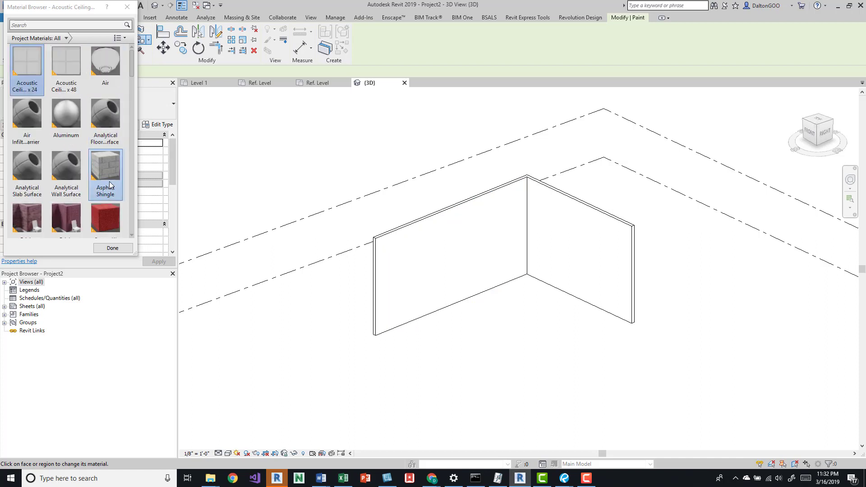
scroll(110, 185, "down", 3)
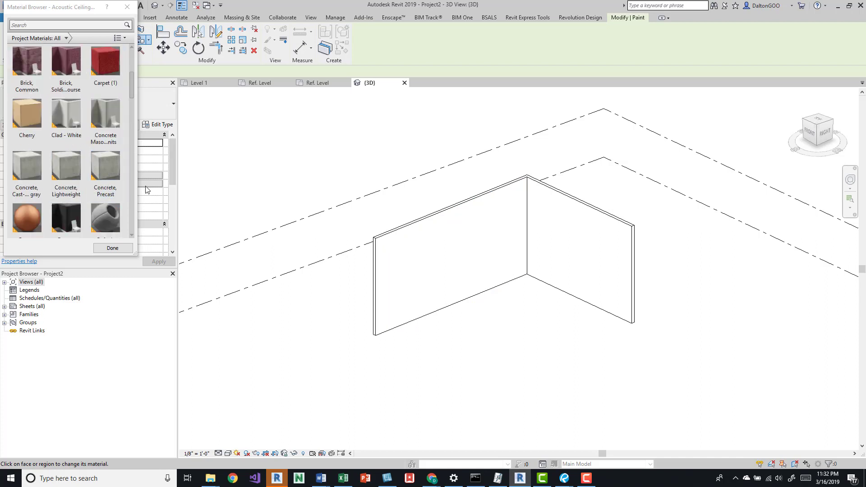
left_click(107, 69)
left_click(436, 269)
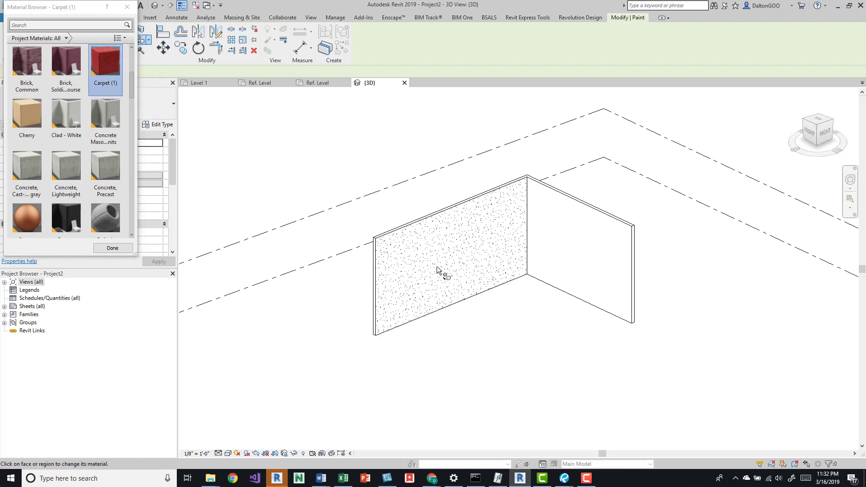
Step: End the Paint command and switch the 3D view's visual style through Shaded and Consistent Colors to Realistic
key("Escape")
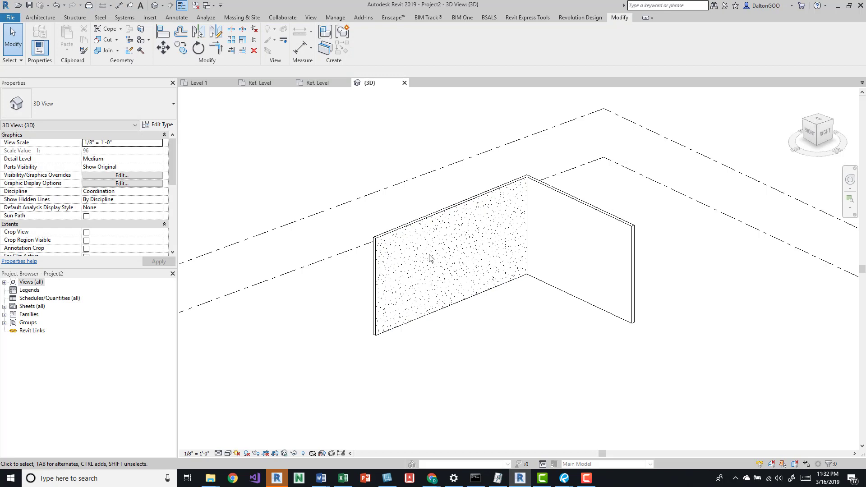
left_click(229, 454)
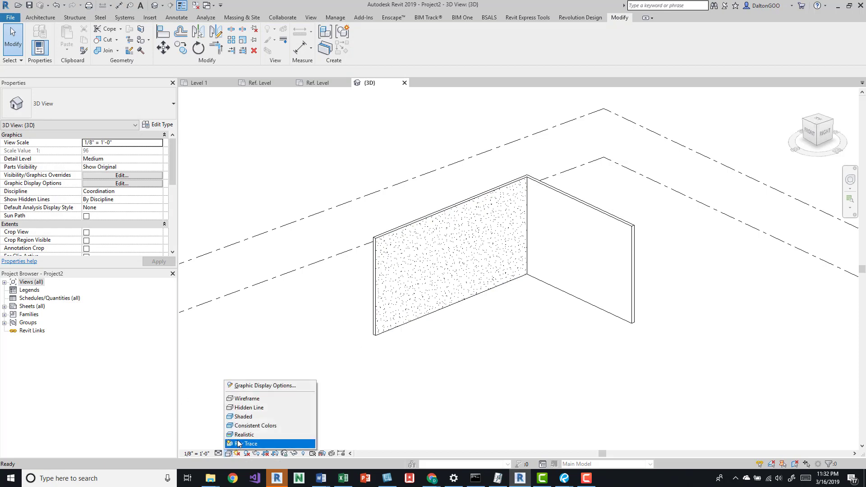
left_click(245, 419)
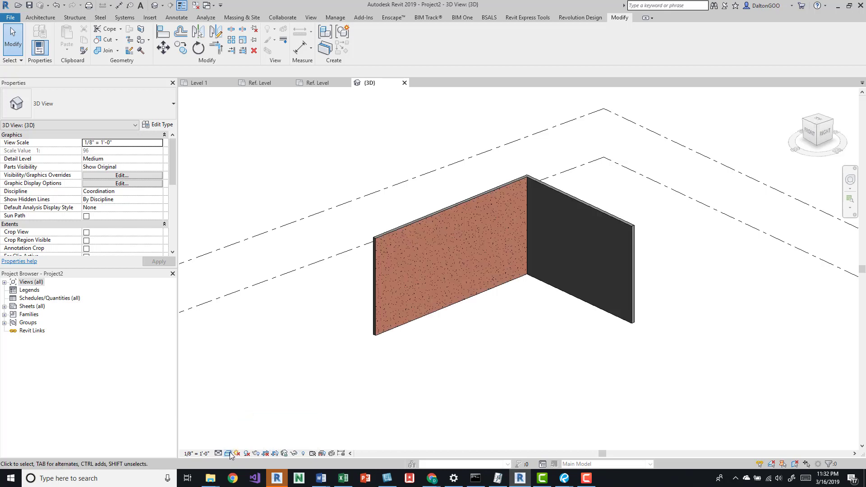
left_click(229, 454)
left_click(246, 425)
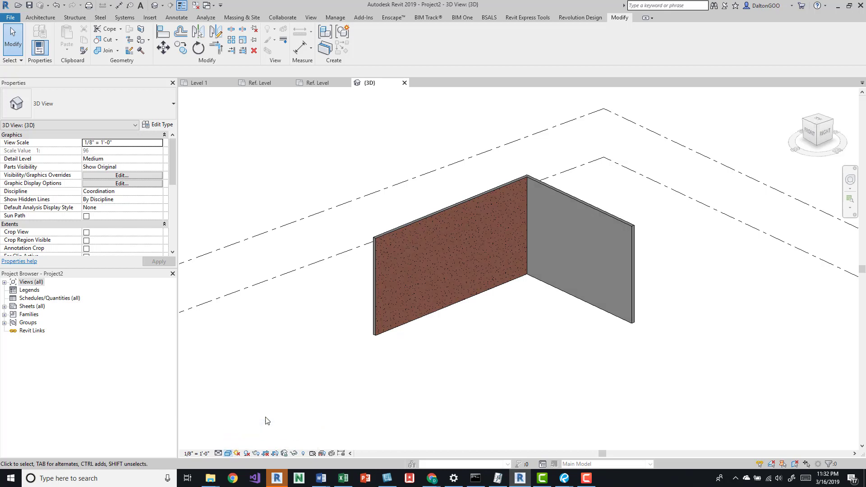
left_click(229, 454)
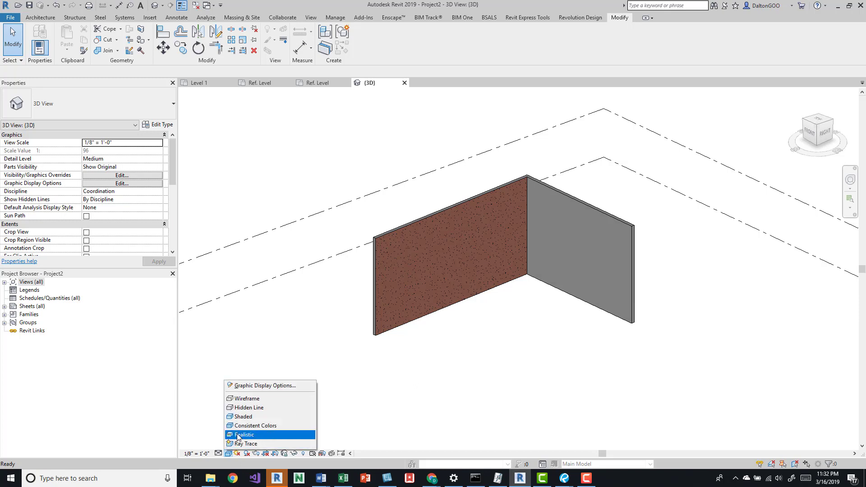
left_click(246, 433)
scroll(423, 265, "up", 2)
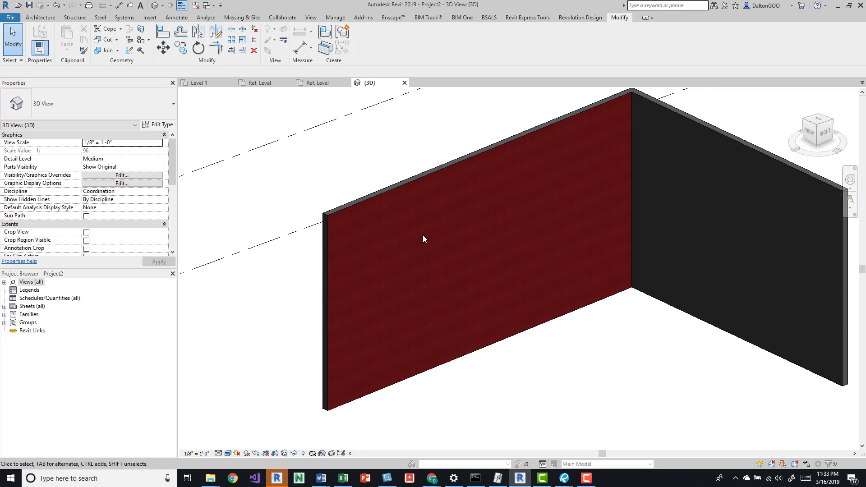
Step: Examine the layer structure of the painted wall's type, and close its properties without changing anything
left_click(374, 199)
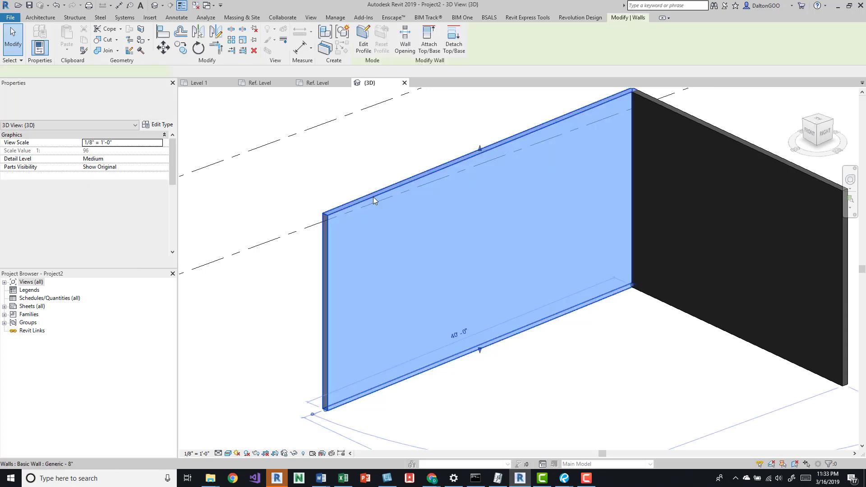
left_click(157, 125)
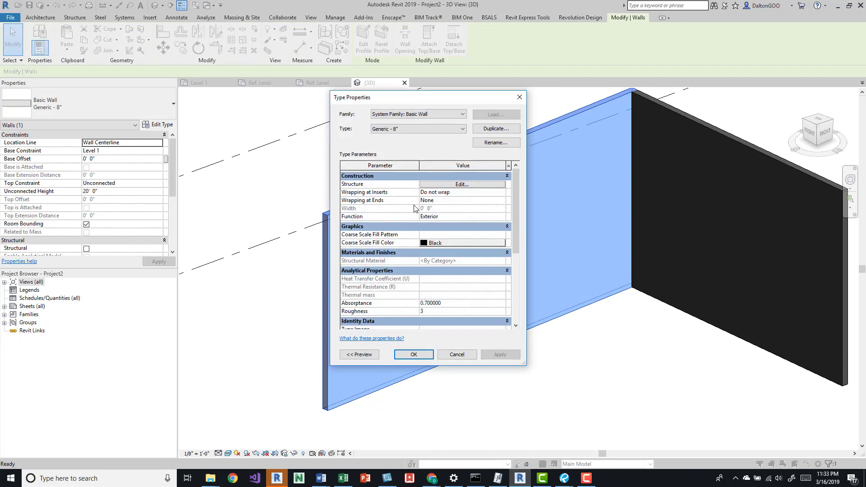
left_click(462, 185)
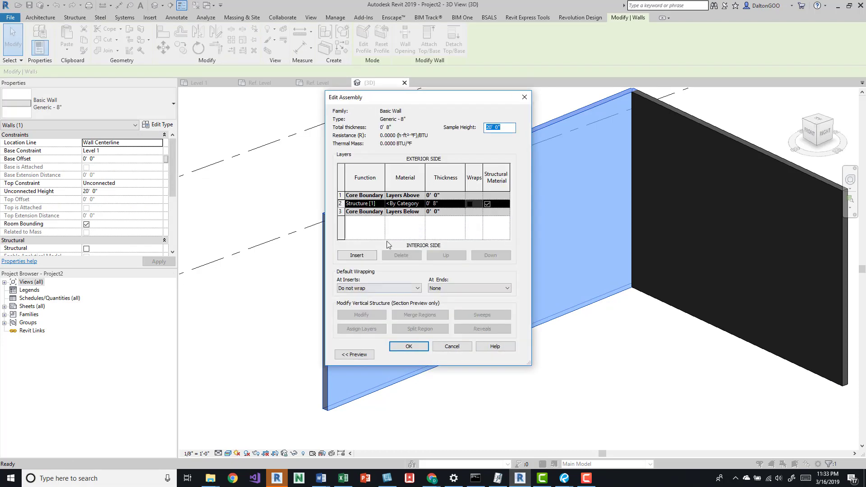
left_click(524, 97)
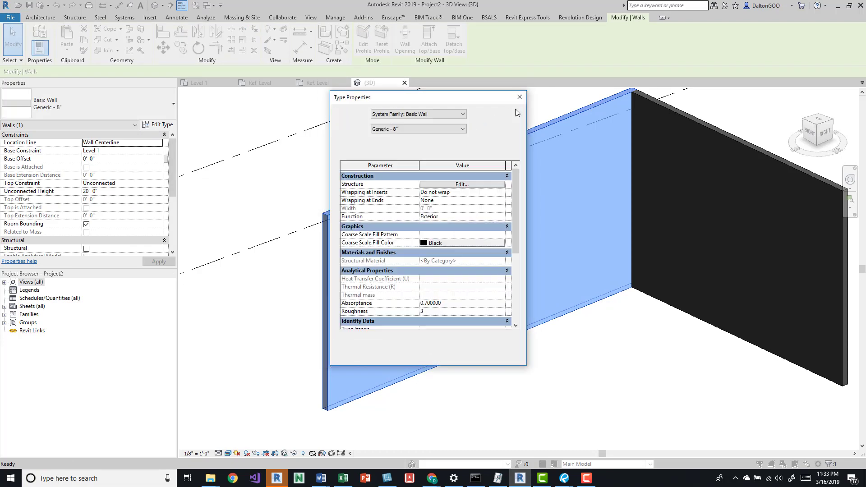
left_click(520, 96)
key("Escape")
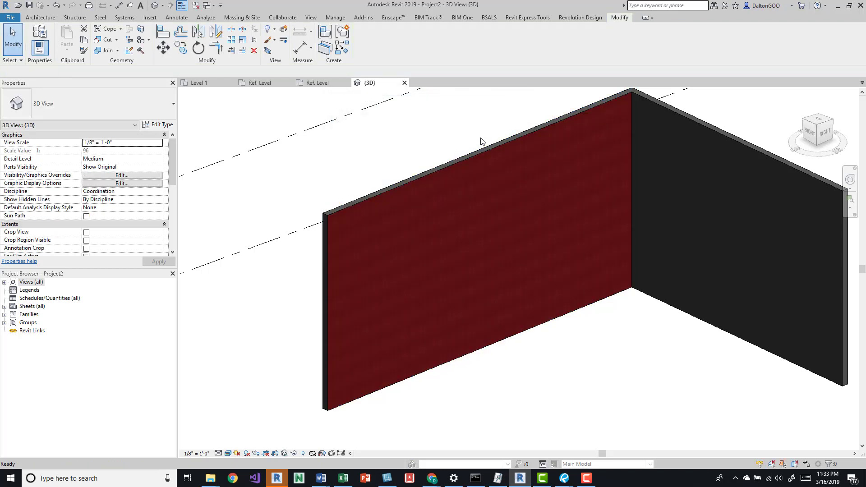
left_click(462, 159)
left_click(282, 192)
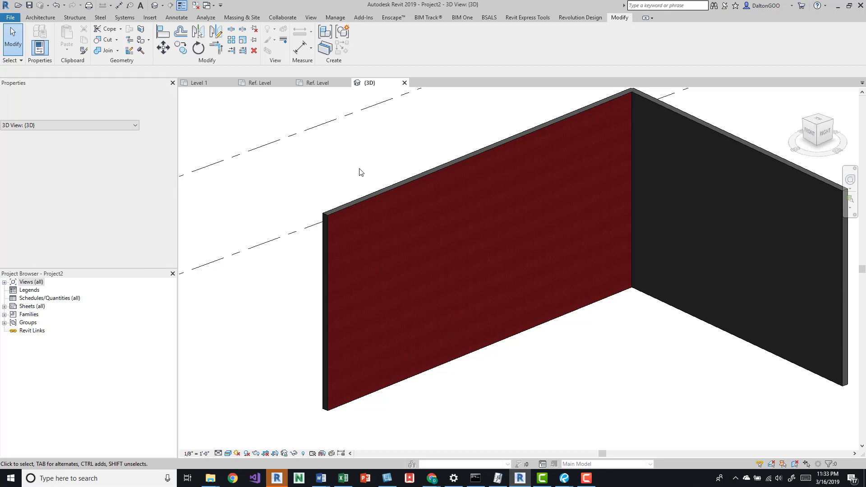
Step: Close the 3D view and straighten the longer wall in the Level 1 plan so it meets the shorter wall at 90°
scroll(379, 189, "down", 3)
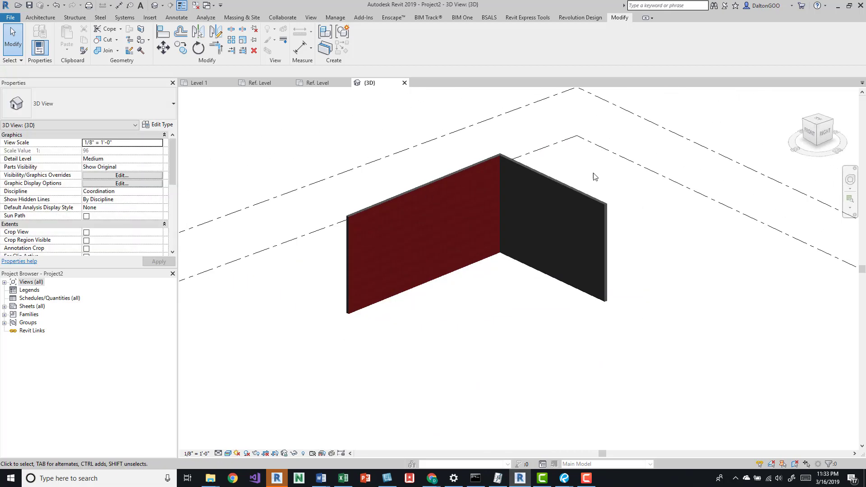
left_click(404, 82)
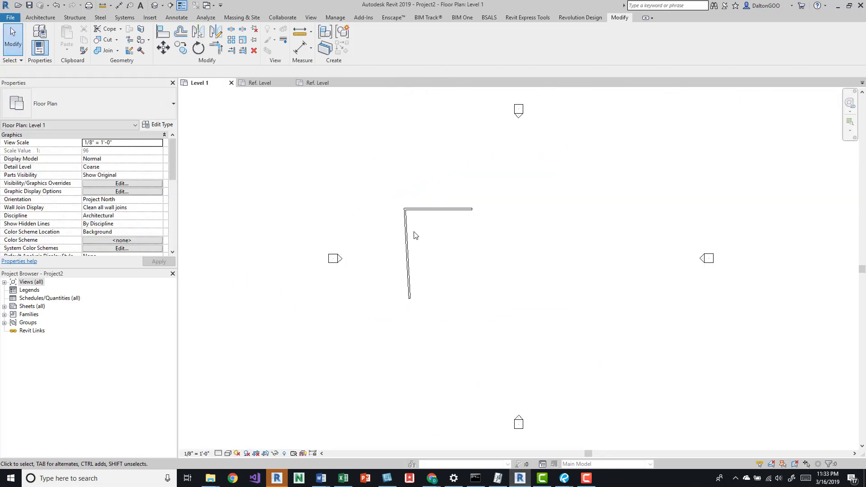
left_click(408, 246)
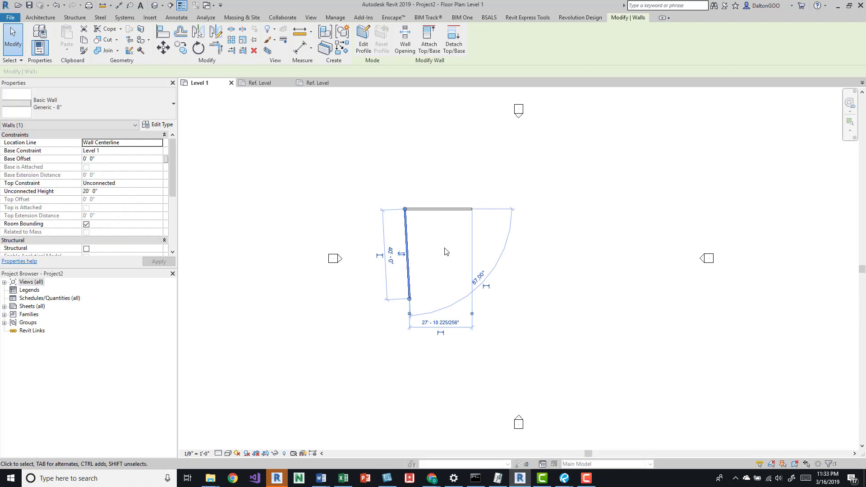
key("ctrl+z")
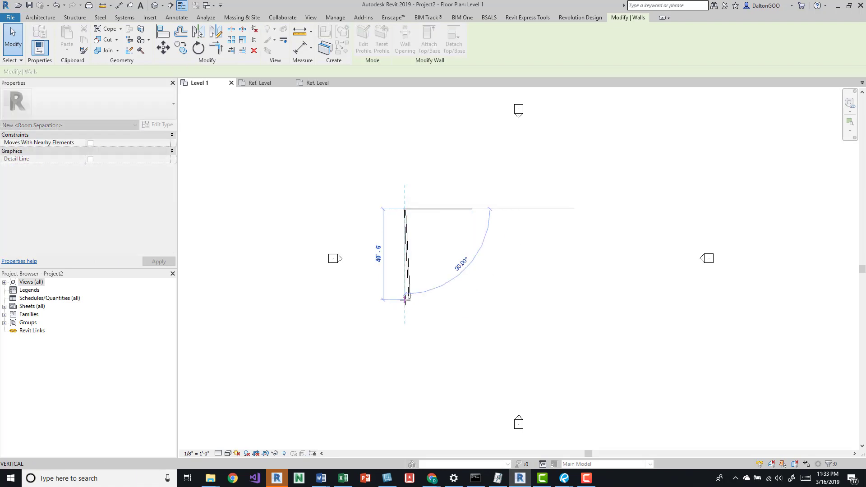
left_click(447, 266)
scroll(425, 251, "up", 2)
scroll(456, 240, "up", 1)
middle_click_drag(464, 239, 448, 250)
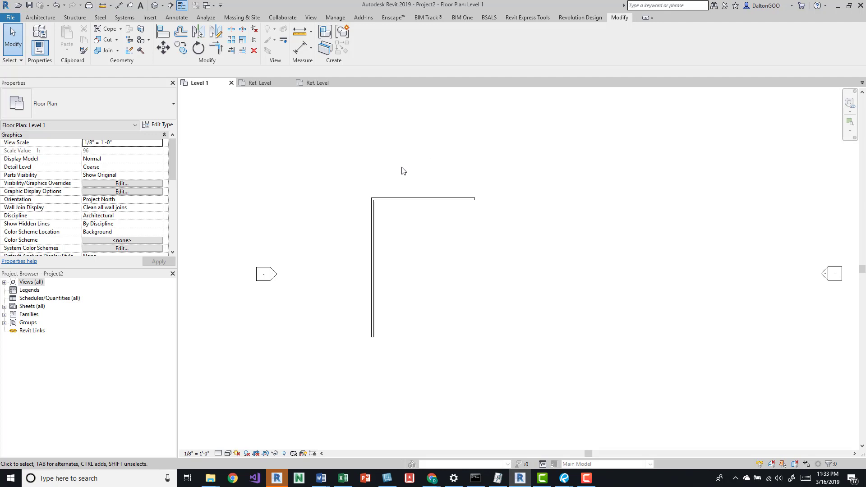
Step: Draw two parallel vertical model lines, each about 14' long and about 7' apart, above the horizontal wall
key("l")
key("i")
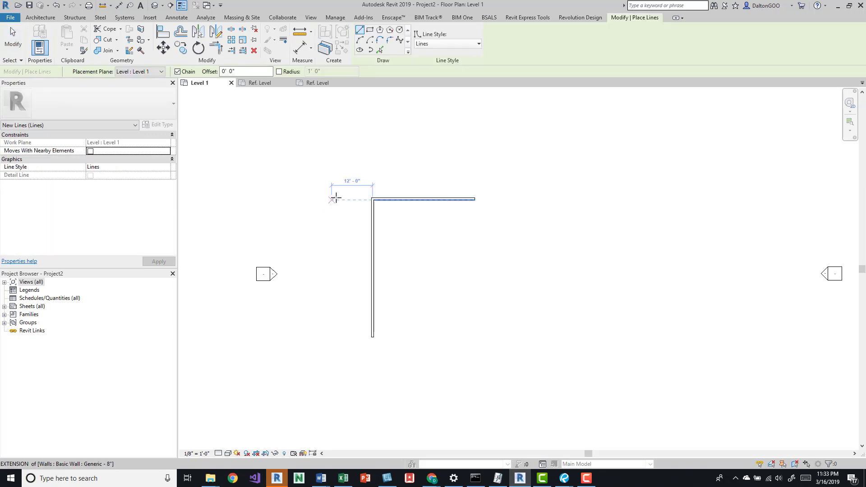
left_click(373, 184)
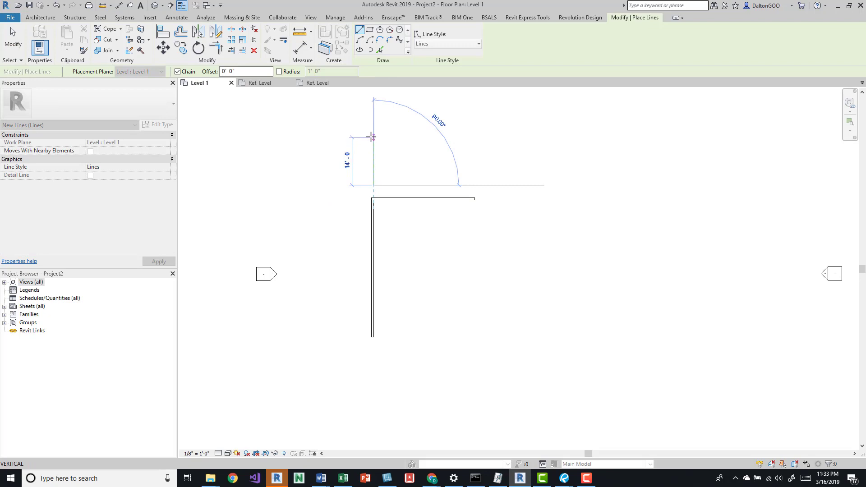
left_click(373, 137)
key("Escape")
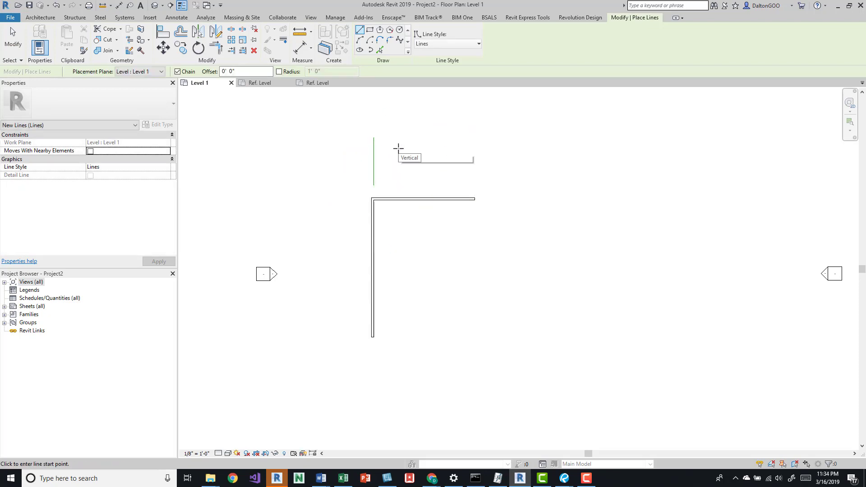
left_click(397, 185)
scroll(396, 146, "up", 1)
left_click(397, 135)
key("Escape")
key("Escape")
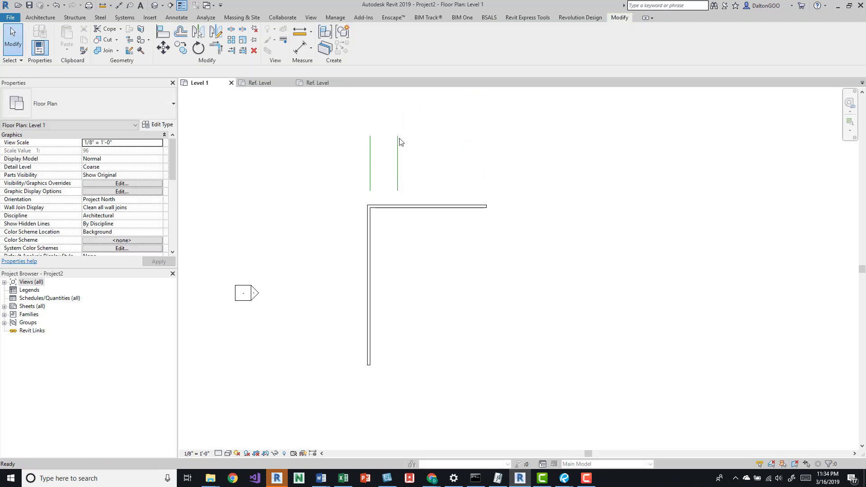
middle_click_drag(397, 161, 394, 165)
scroll(388, 168, "up", 3)
middle_click_drag(328, 223, 381, 207)
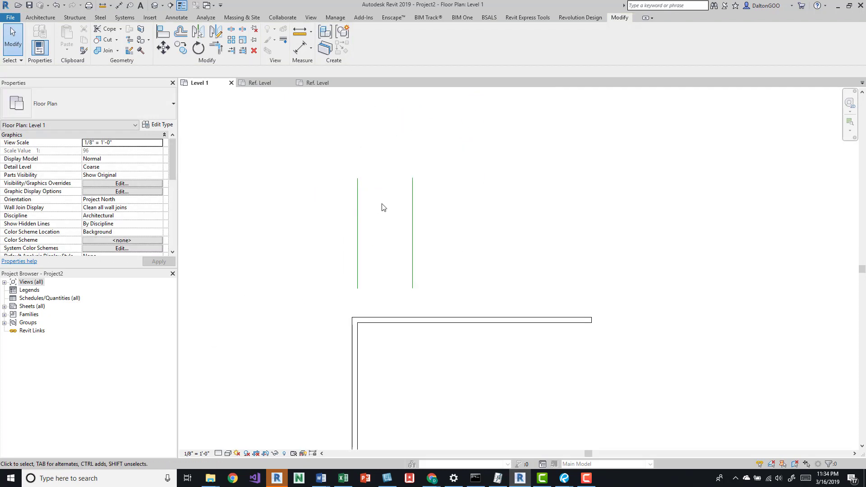
key("d")
key("i")
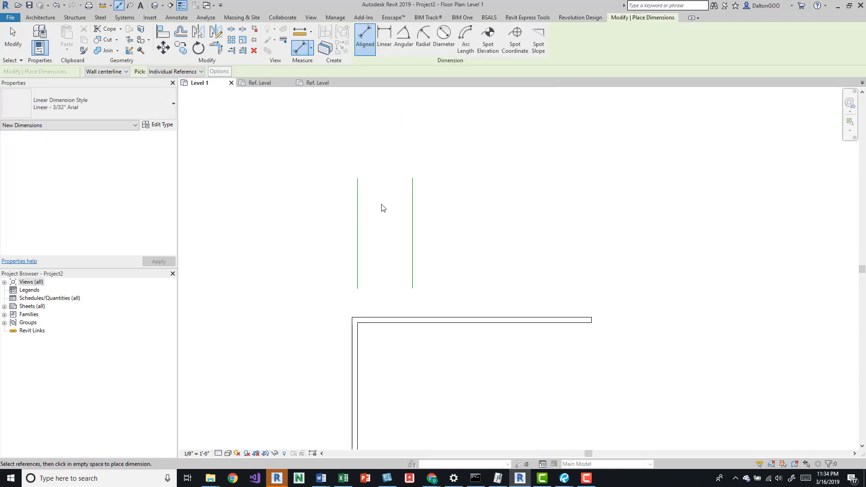
key("Escape")
key("Escape")
Step: Place an aligned dimension between the two vertical model lines, positioned above their upper ends
left_click(179, 18)
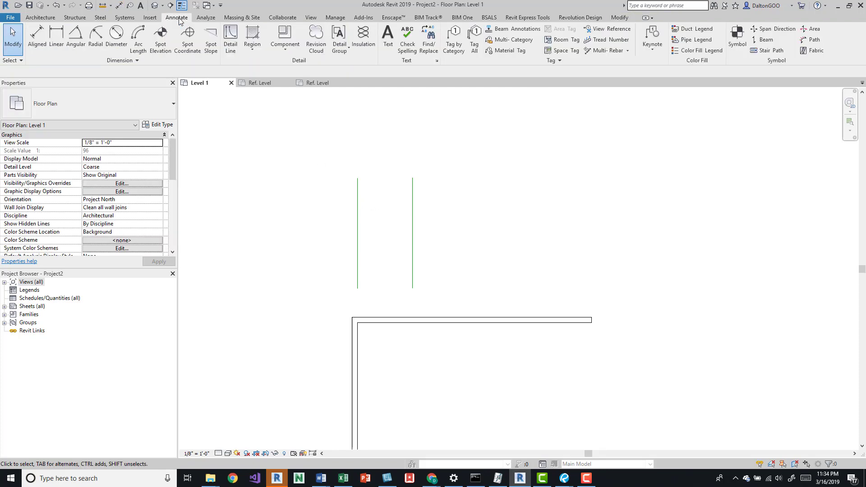
left_click(38, 38)
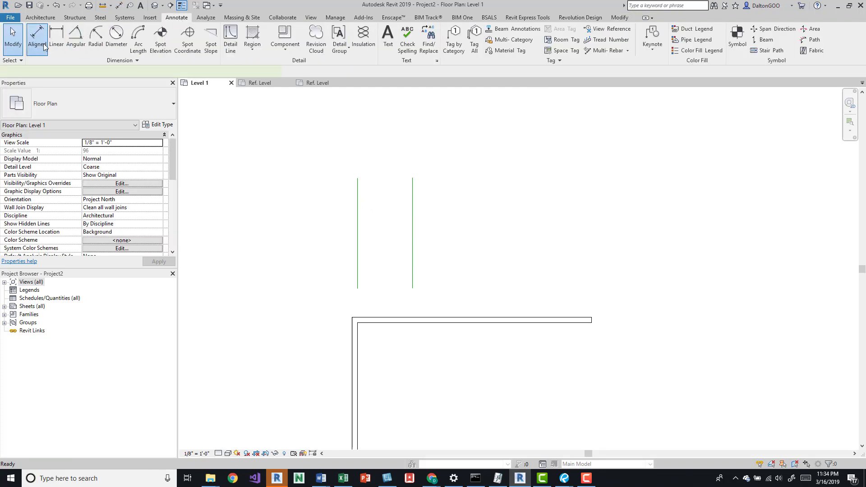
left_click(358, 212)
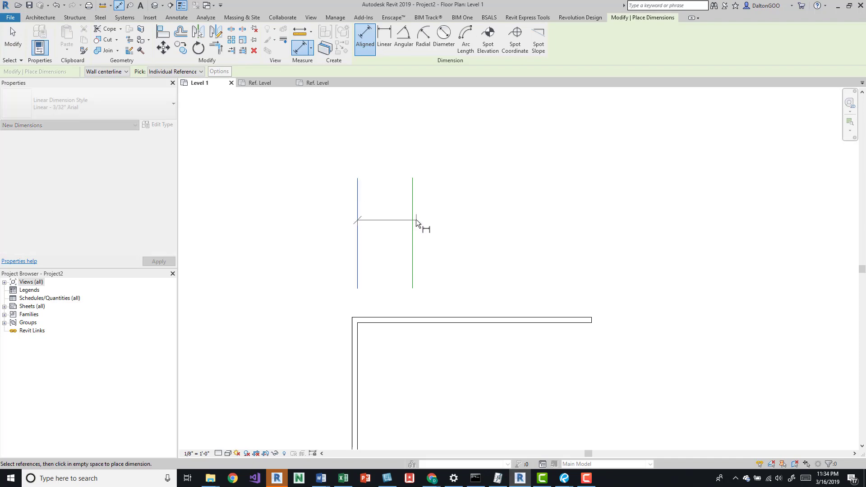
left_click(413, 218)
left_click(403, 151)
key("Escape")
key("Escape")
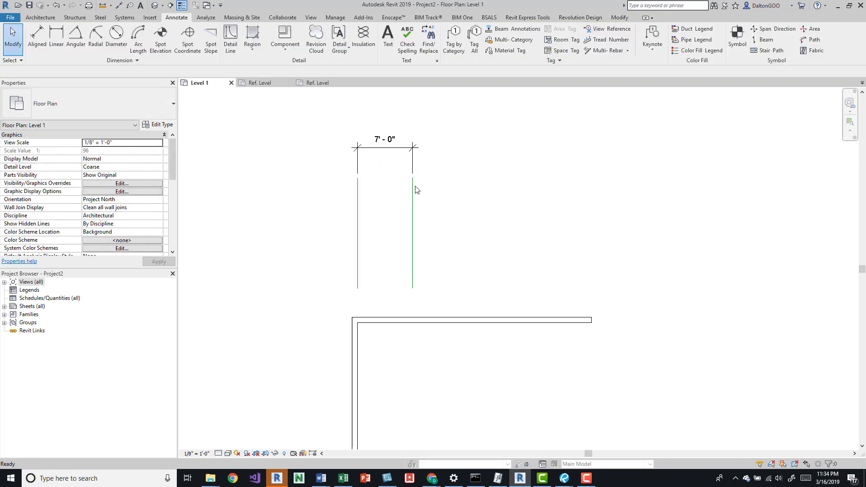
Step: Set the spacing between the two model lines with the formula =2+2, moving the line farther from the wall corner
left_click(412, 187)
scroll(433, 181, "up", 1)
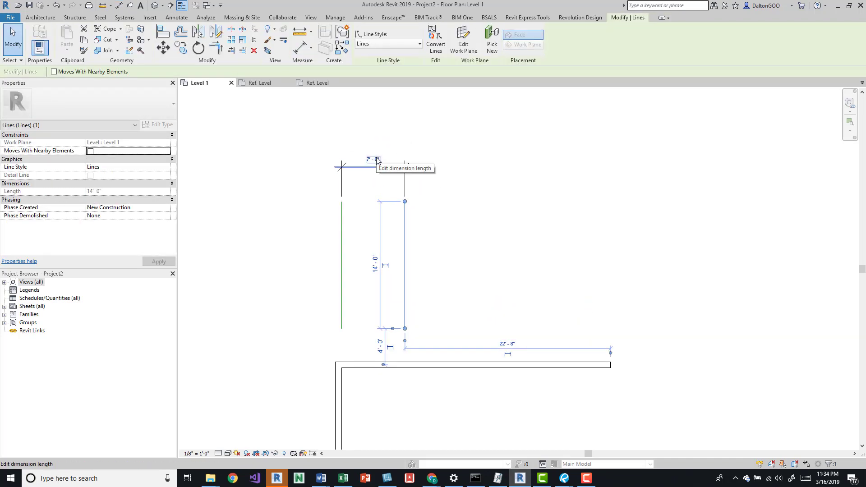
left_click(375, 157)
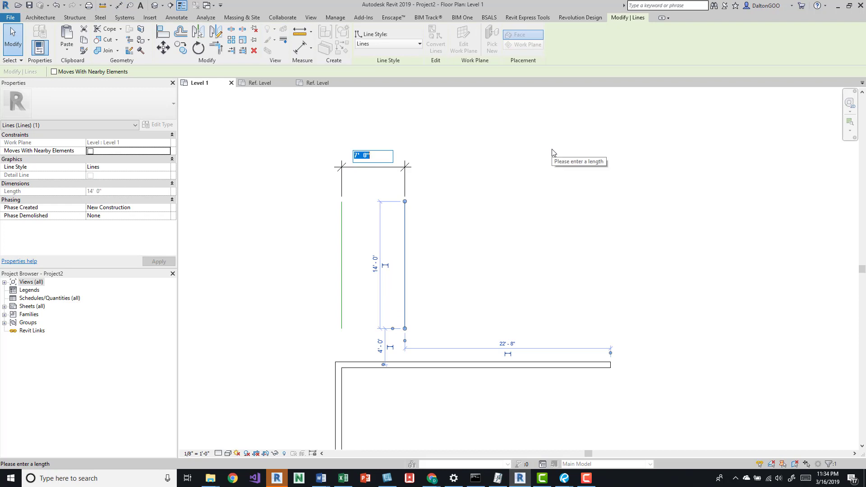
type("=2")
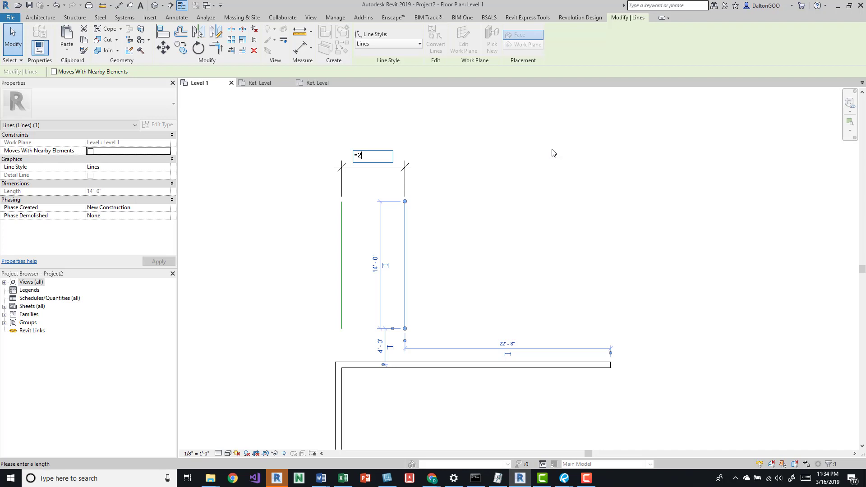
type("=2")
key("Return")
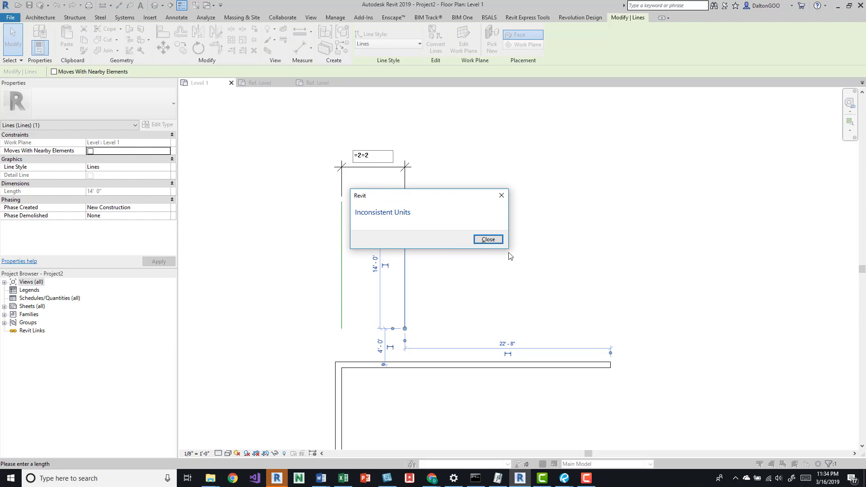
left_click(488, 239)
key("BackSpace")
key("BackSpace")
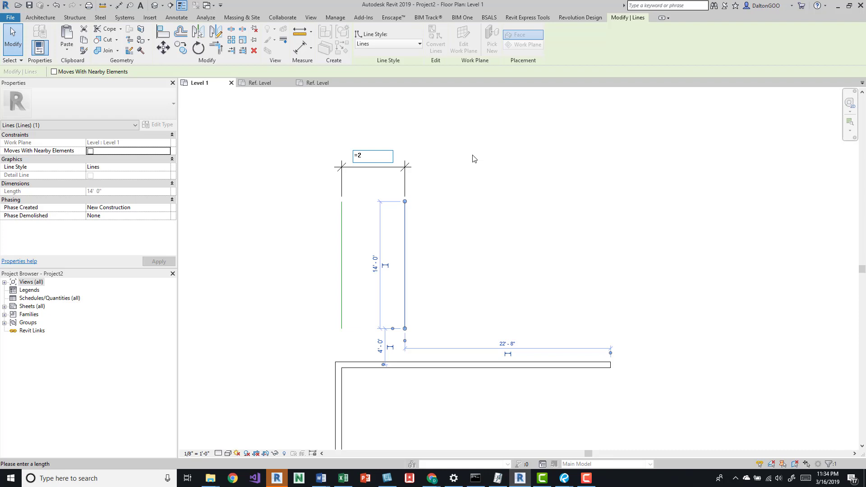
type("+2")
key("Return")
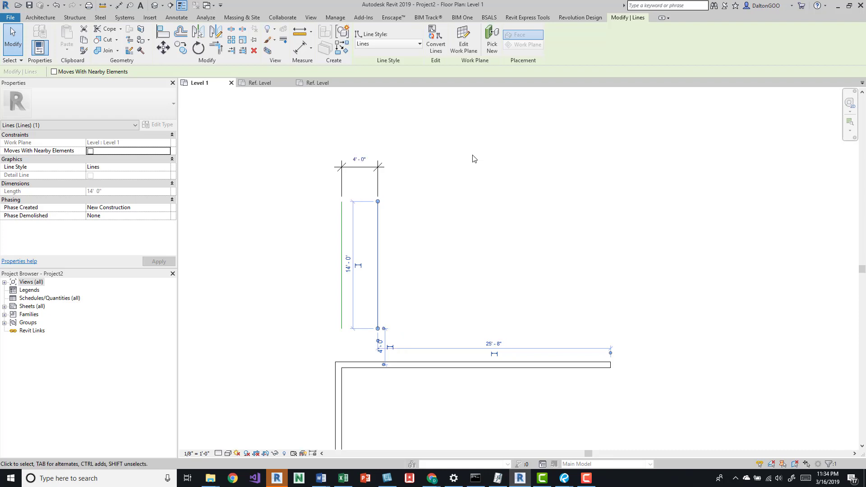
Step: Try to set the spacing between the two model lines with the formula =2x2
left_click(370, 160)
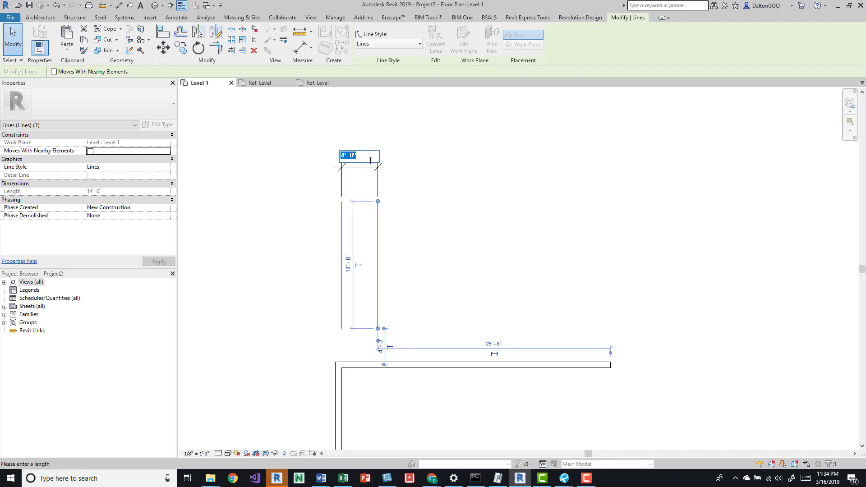
type("=2x2")
key("Return")
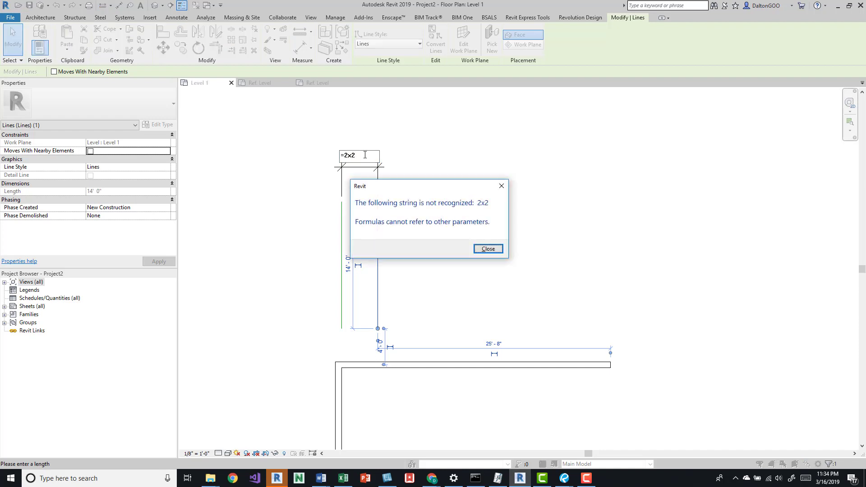
key("Return")
key("BackSpace")
key("BackSpace")
key("BackSpace")
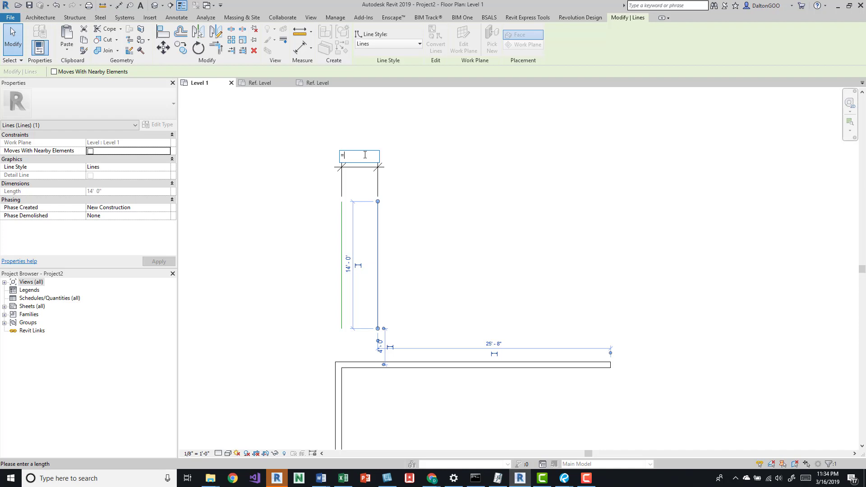
Step: Set the spacing between the two model lines with the formula =2-1
type("=")
key("BackSpace")
type("2-1")
key("Home")
type("=")
key("Return")
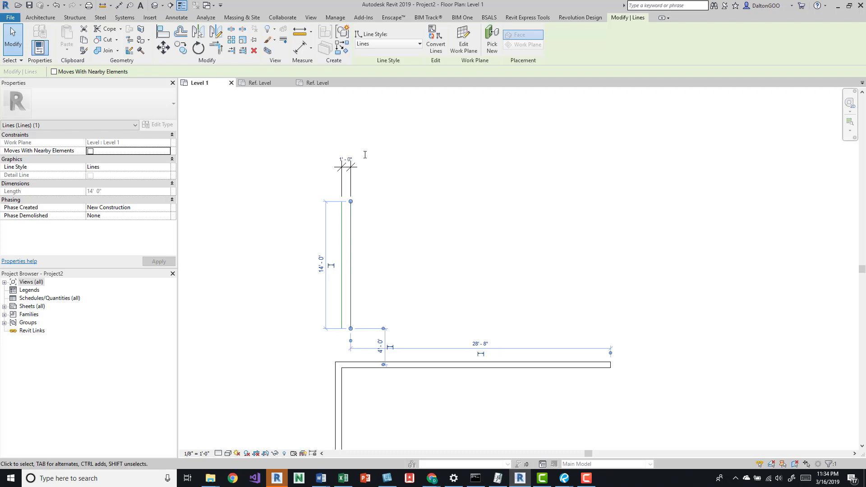
key("Print")
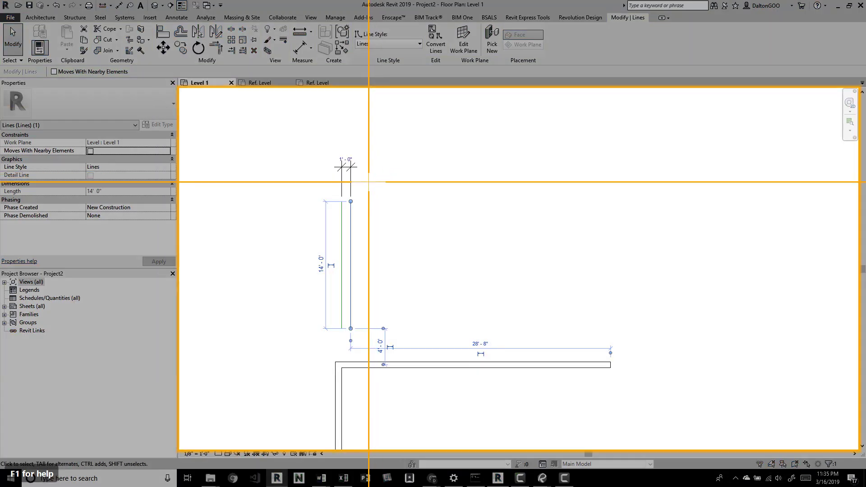
left_click(391, 170)
key("Escape")
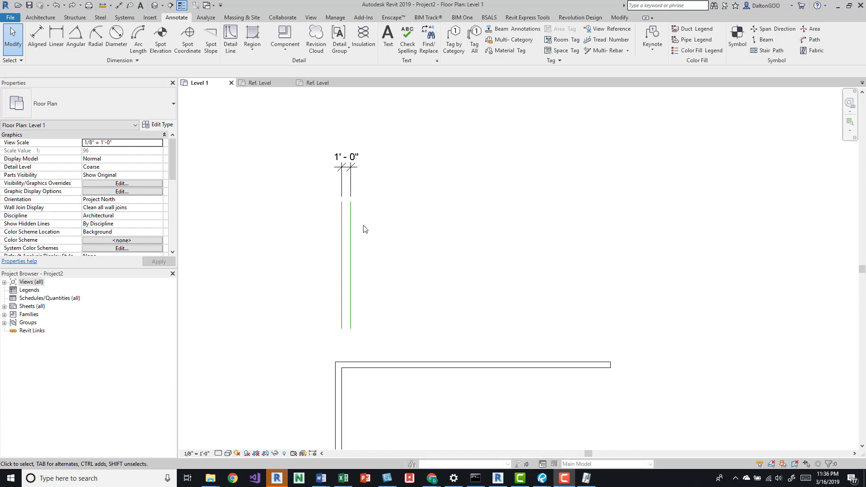
Step: Set the spacing between the two model lines with the multiplication formula 3*3, moving the line farther from the wall corner
left_click(351, 221)
left_click(350, 157)
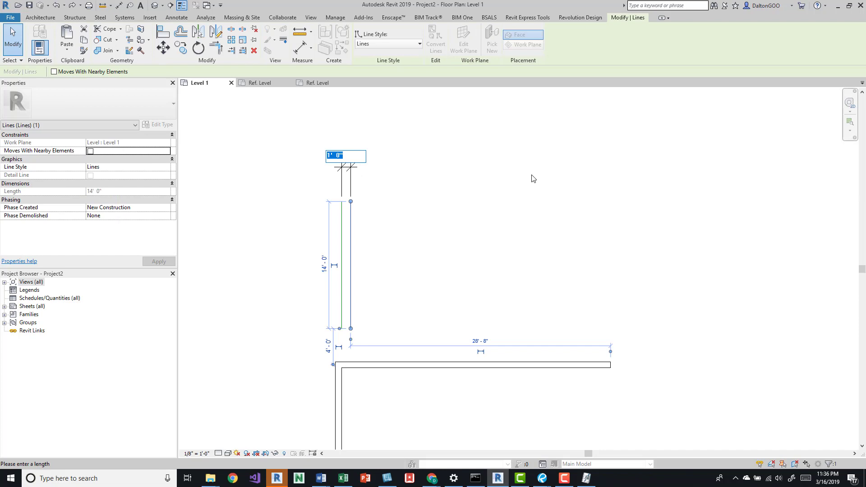
type("3*3")
key("Return")
left_click(533, 179)
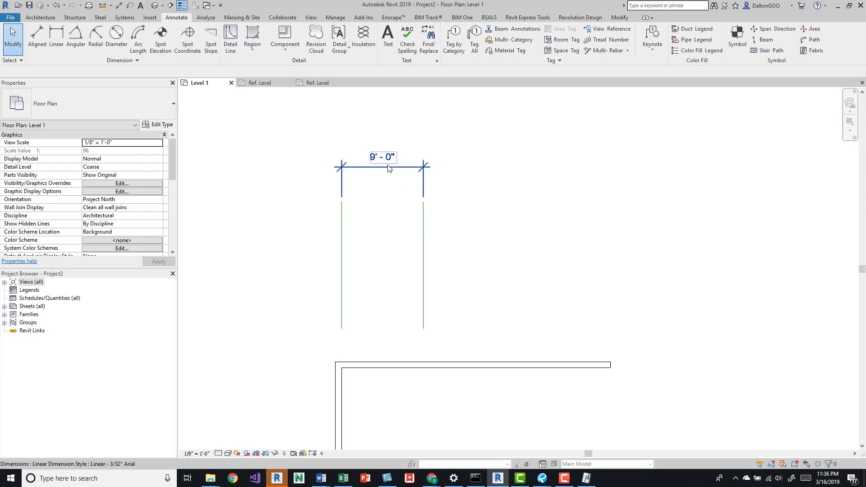
Step: Set the spacing between the two model lines to 1000mm and delete the dimension above them
left_click(424, 216)
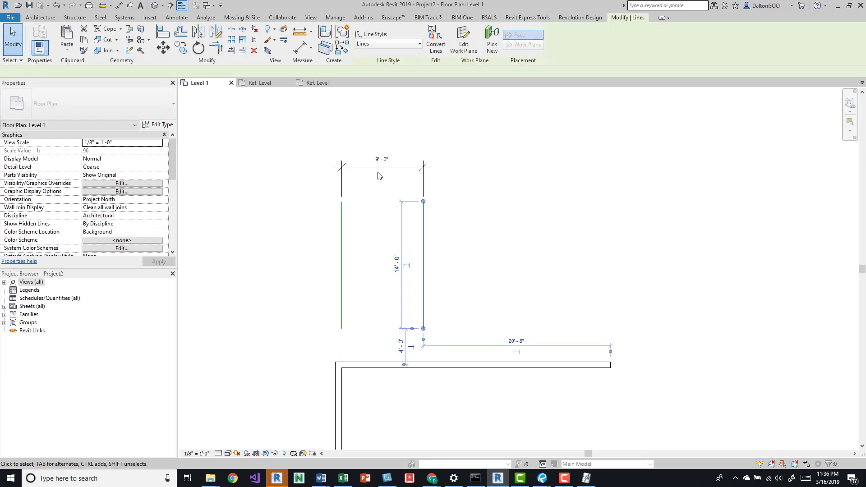
left_click(382, 156)
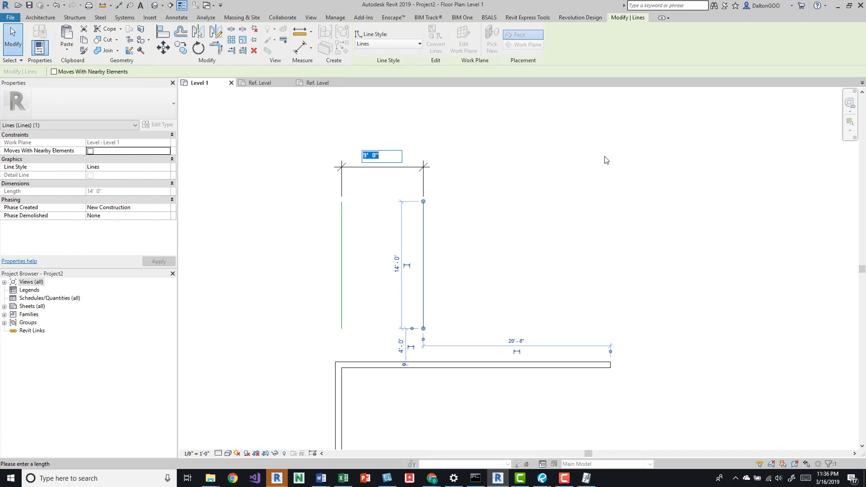
type("1000mm")
key("Return")
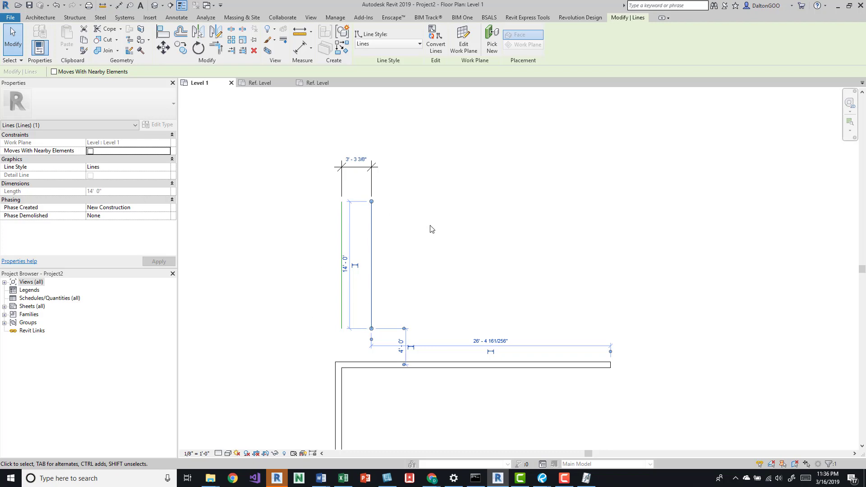
left_click(484, 176)
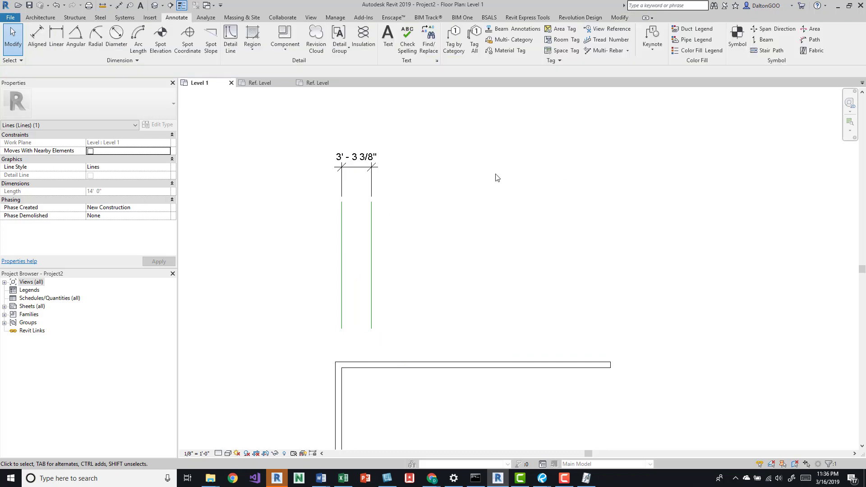
left_click(376, 170)
key("Delete")
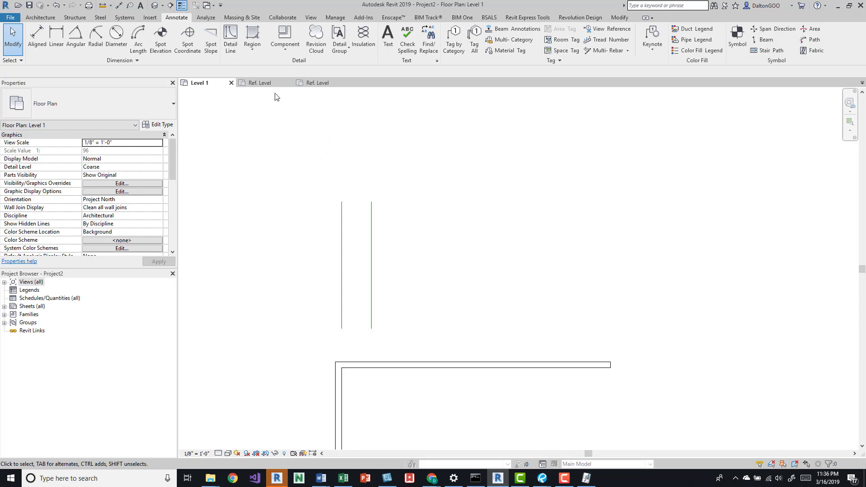
Step: Examine the large extrusion and the nested Family2 component in the Ref. Level plan of Family1
left_click(260, 83)
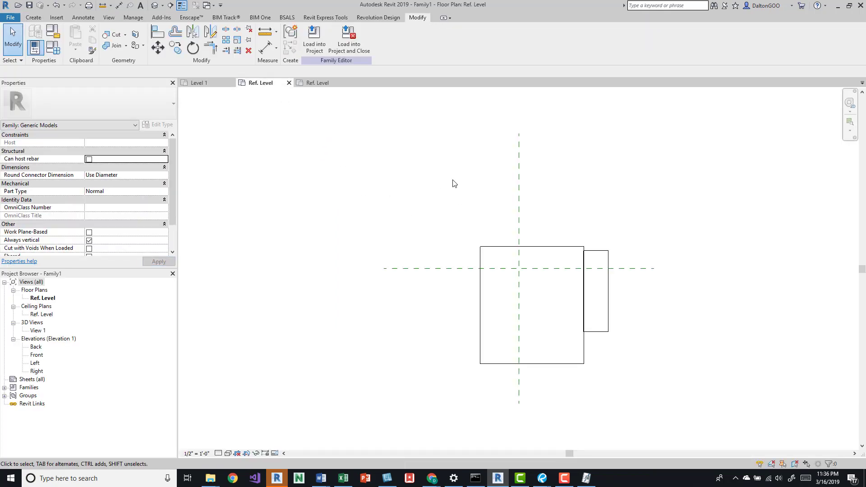
middle_click_drag(545, 242, 453, 238)
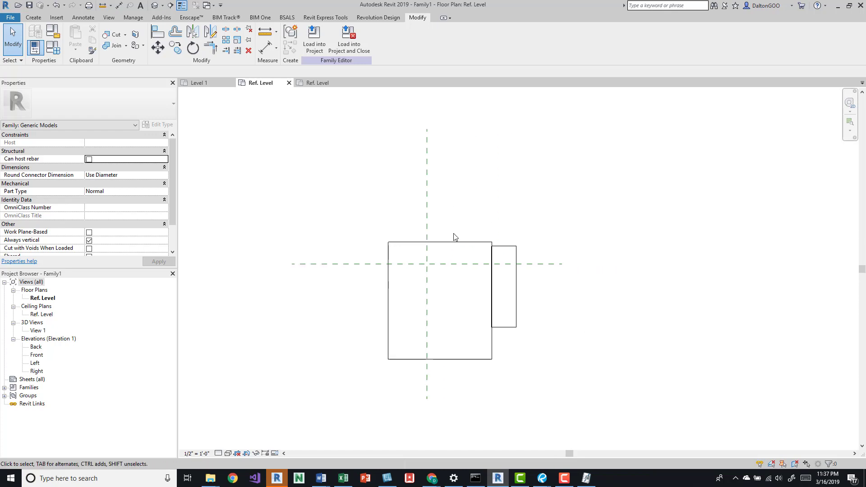
left_click(443, 242)
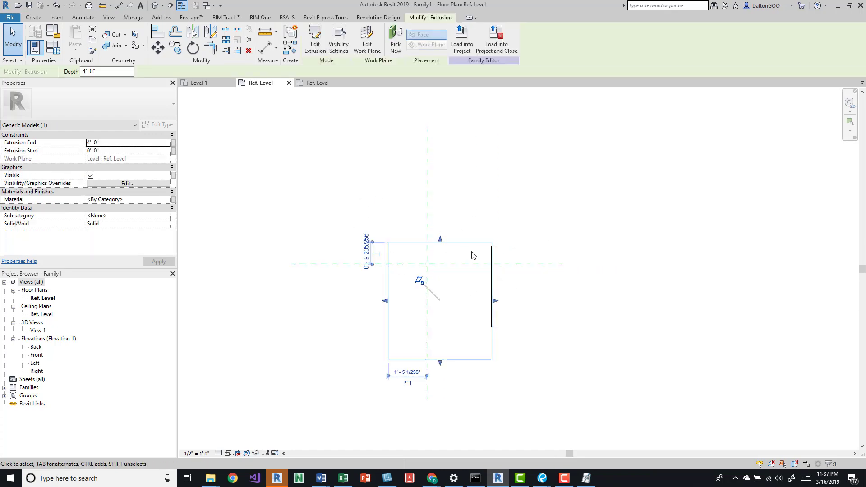
left_click(521, 255)
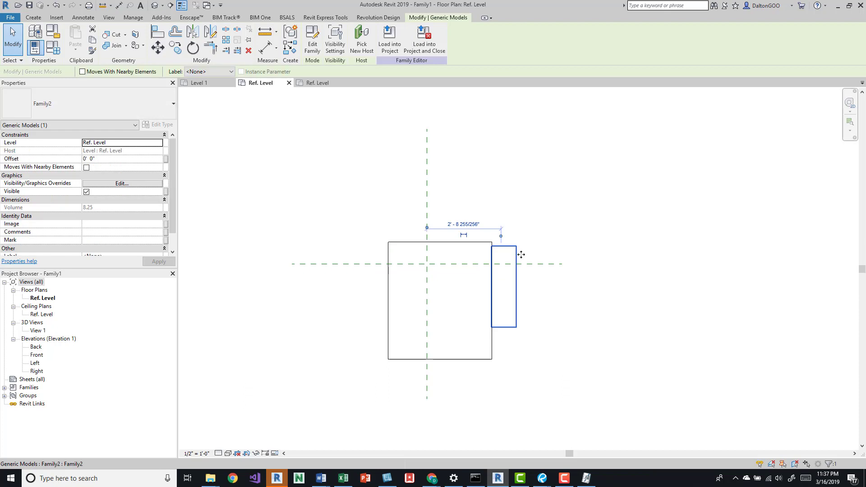
left_click(558, 254)
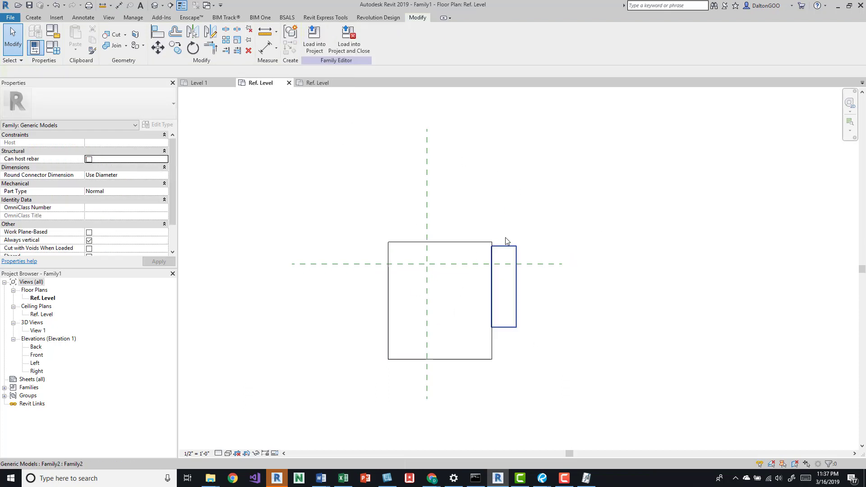
Step: Examine the extrusion in Family2's Ref. Level plan and the Shared setting in its family category and parameters
left_click(342, 84)
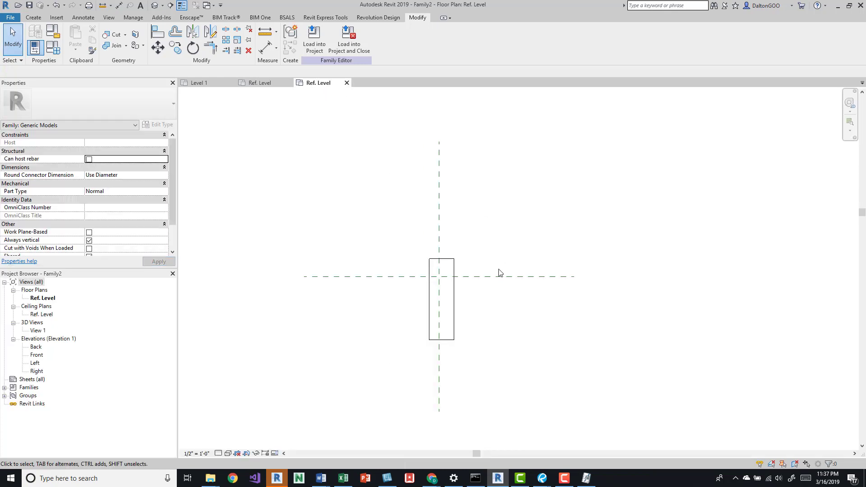
left_click(453, 267)
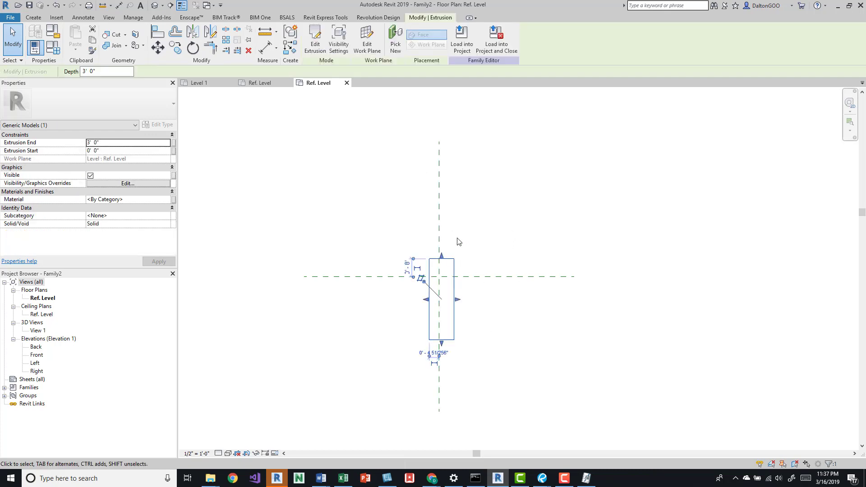
left_click(245, 175)
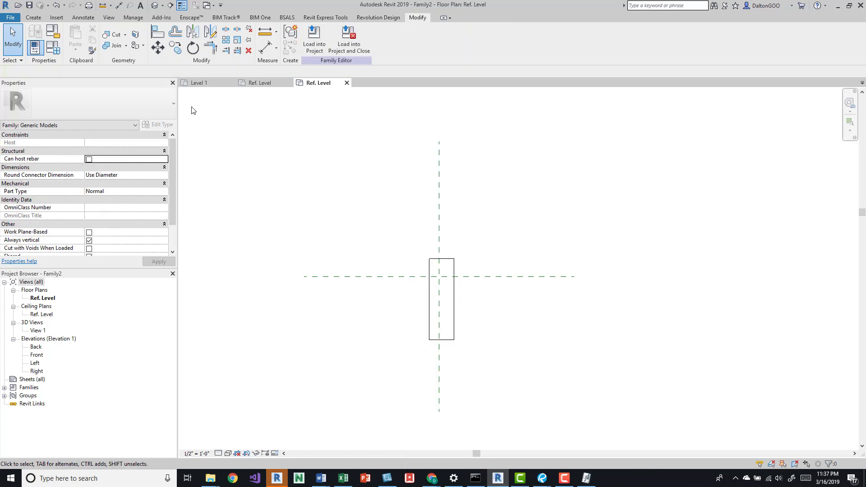
left_click(51, 32)
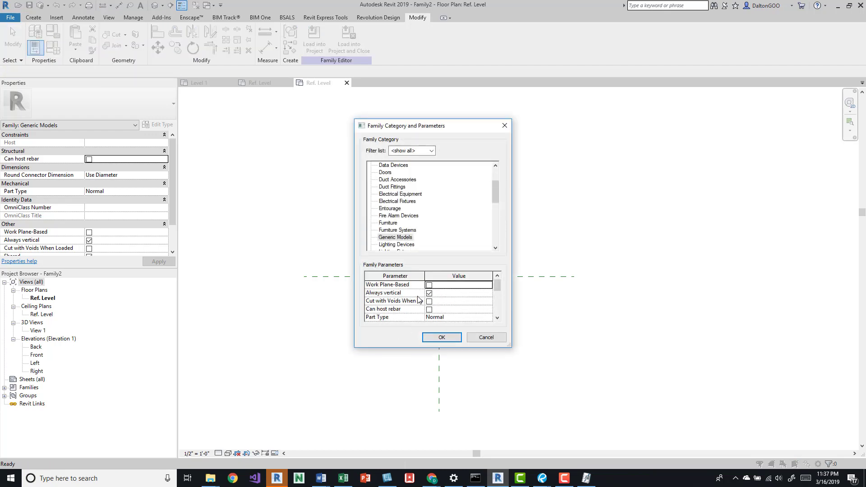
scroll(418, 300, "down", 1)
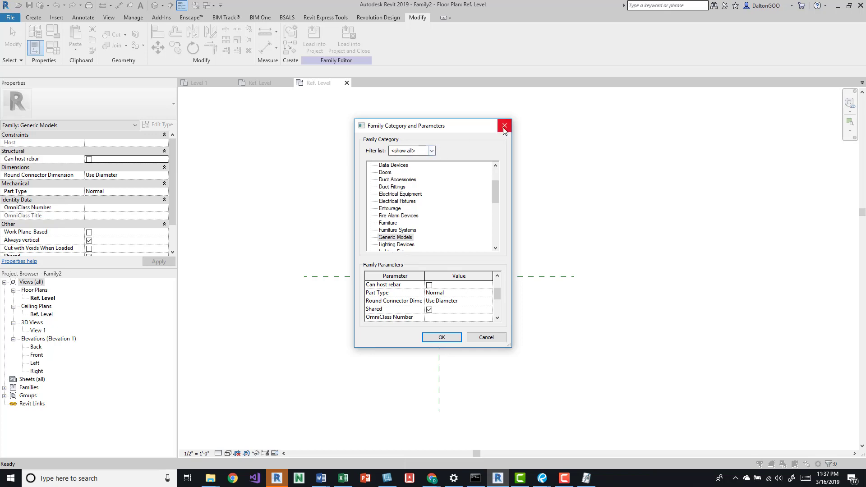
left_click(443, 338)
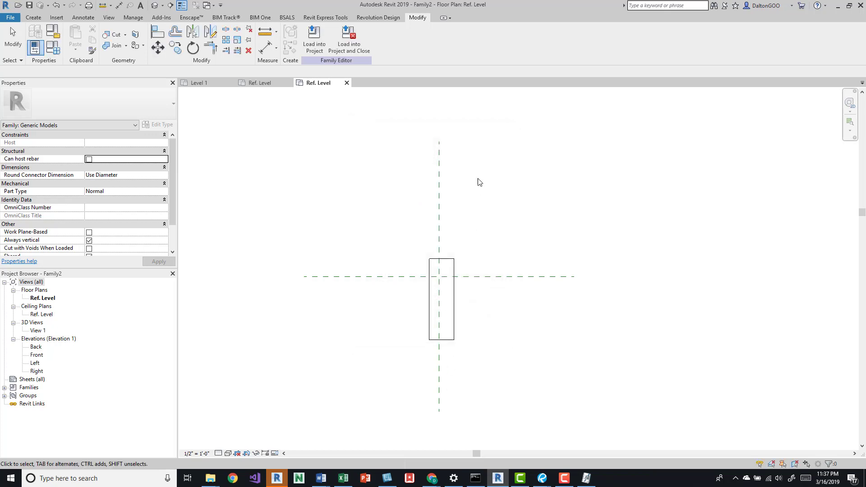
Step: Try to load Family2 into Family1
left_click(260, 83)
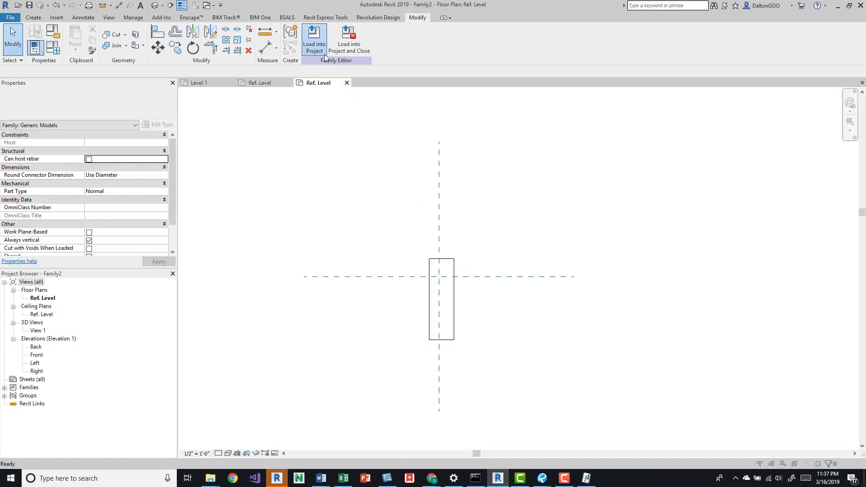
left_click(314, 40)
left_click(380, 191)
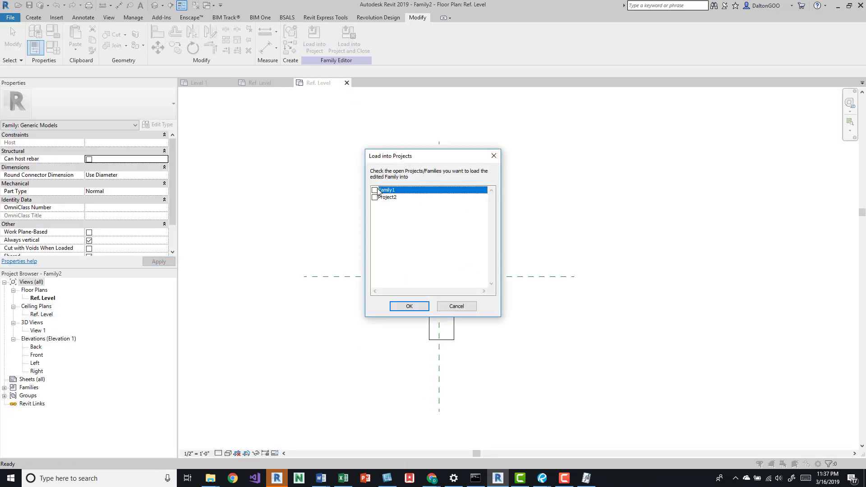
left_click(374, 190)
left_click(456, 306)
Step: Examine the instance and type properties of the nested Family2 component in the Ref. Level plan of Family1
left_click(258, 83)
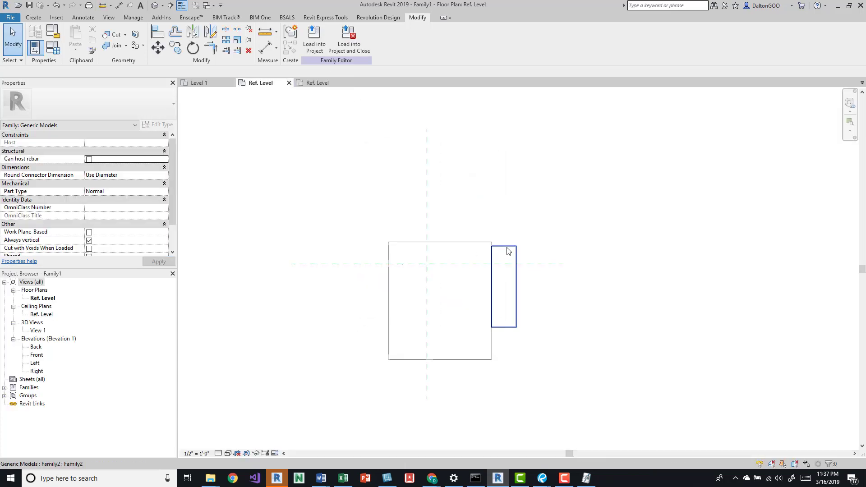
left_click(508, 254)
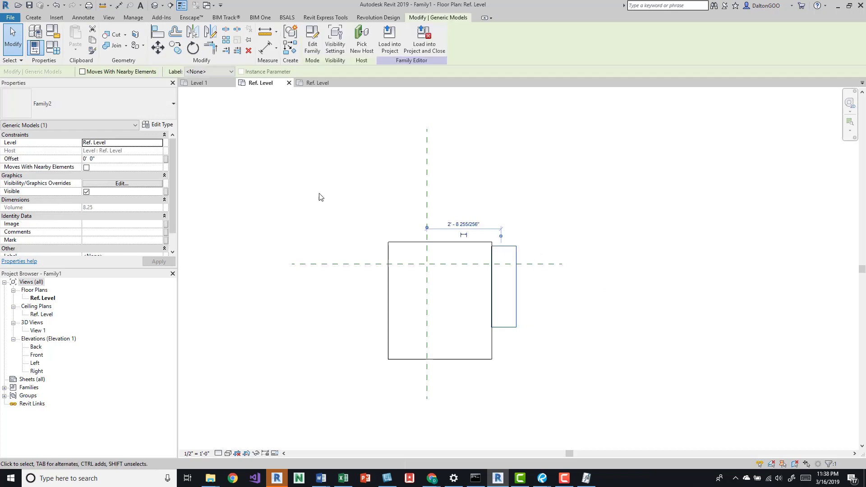
scroll(121, 213, "down", 2)
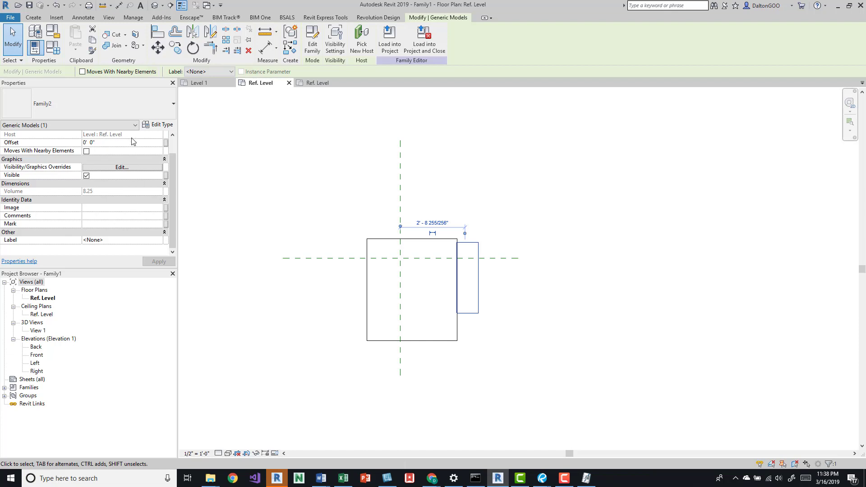
left_click(158, 125)
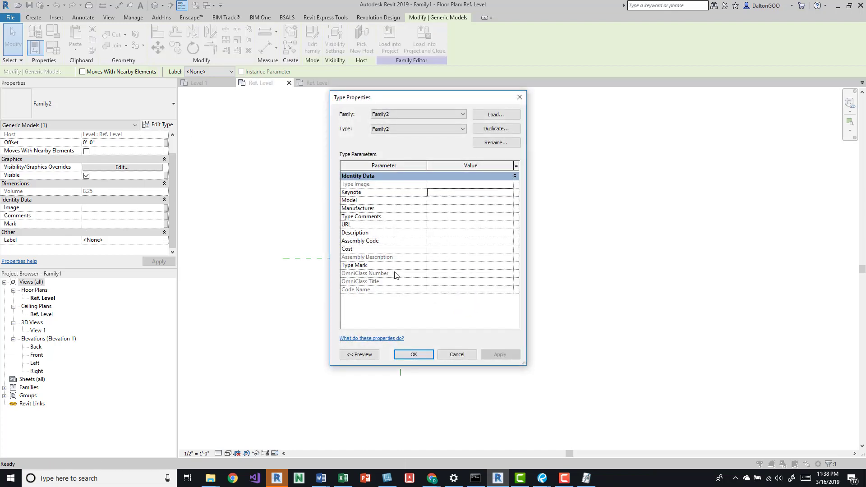
left_click(441, 263)
key("Escape")
key("Escape")
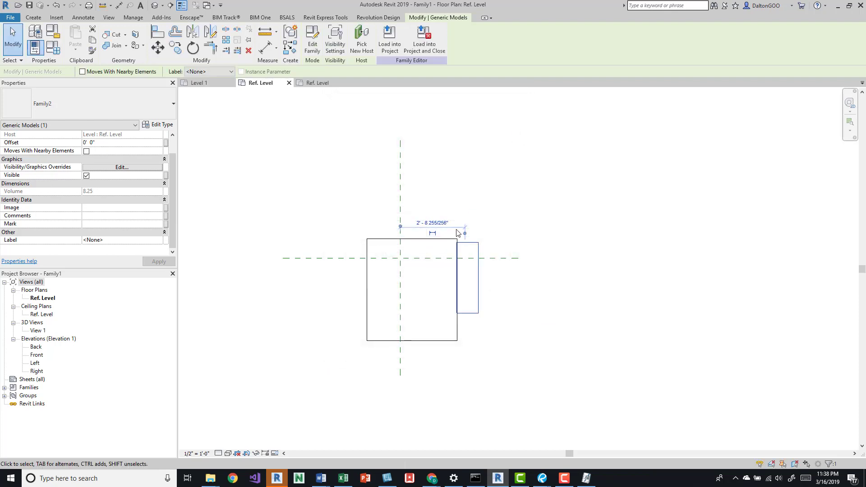
key("Escape")
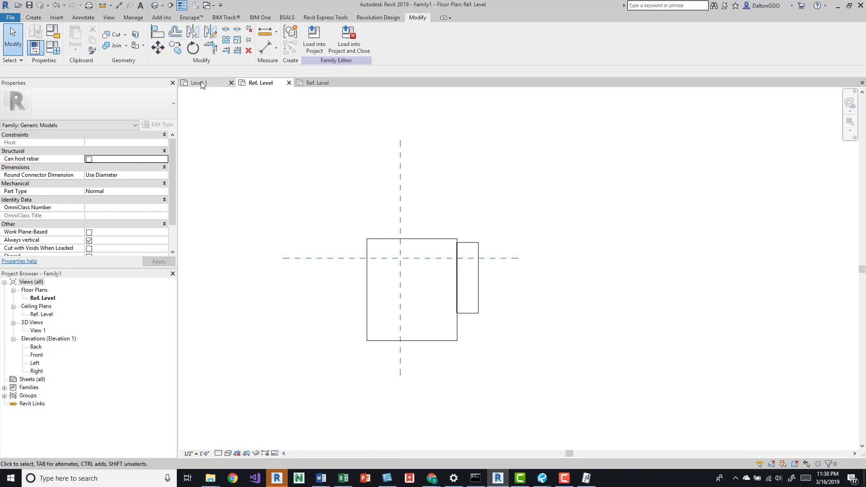
Step: Load Family1 into Project2
left_click(308, 43)
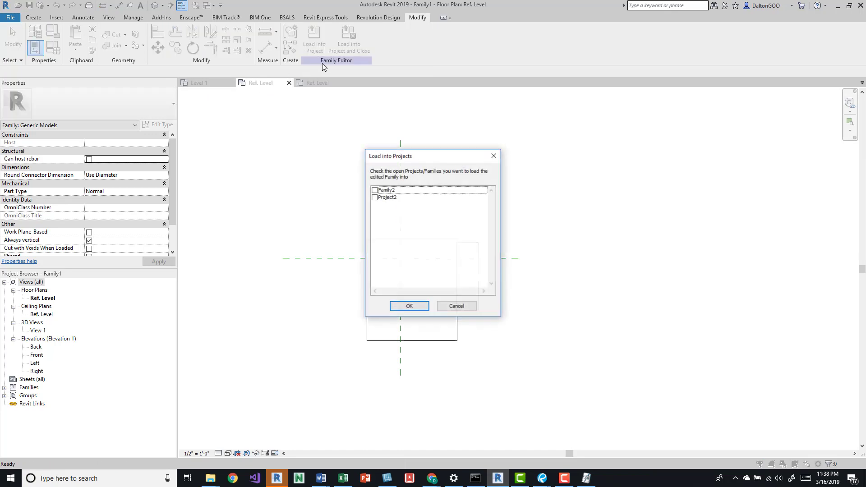
left_click(375, 197)
key("Return")
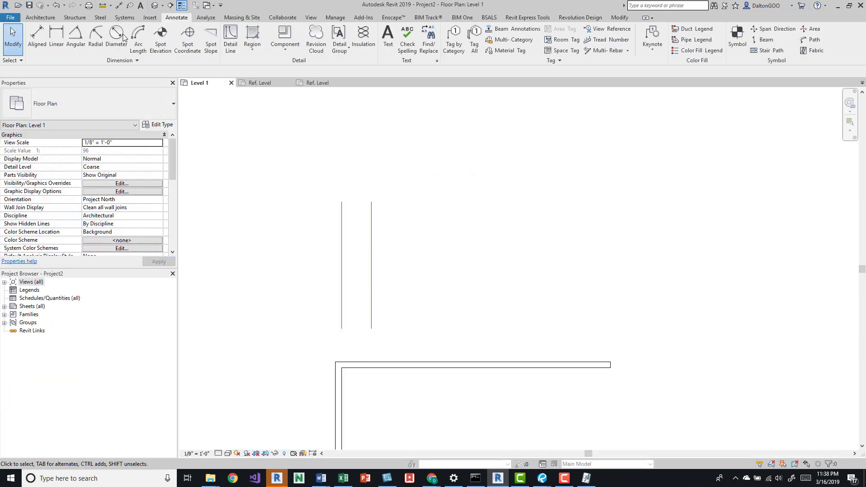
left_click(38, 18)
left_click(107, 34)
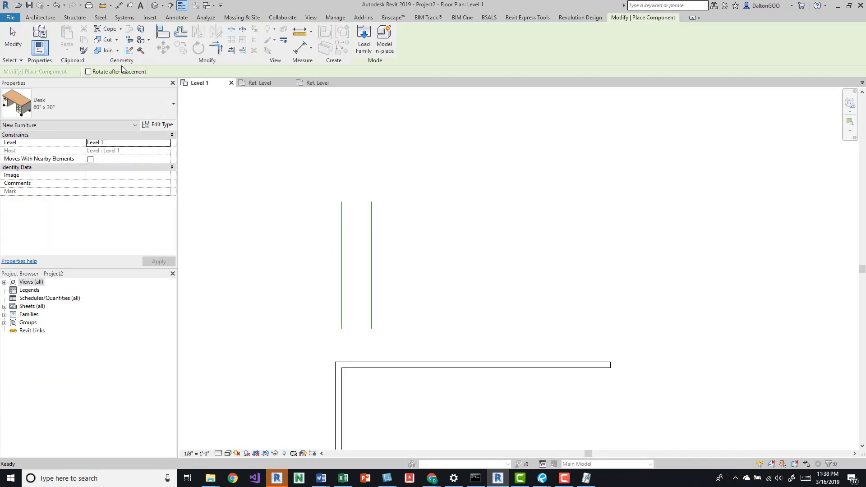
left_click(81, 98)
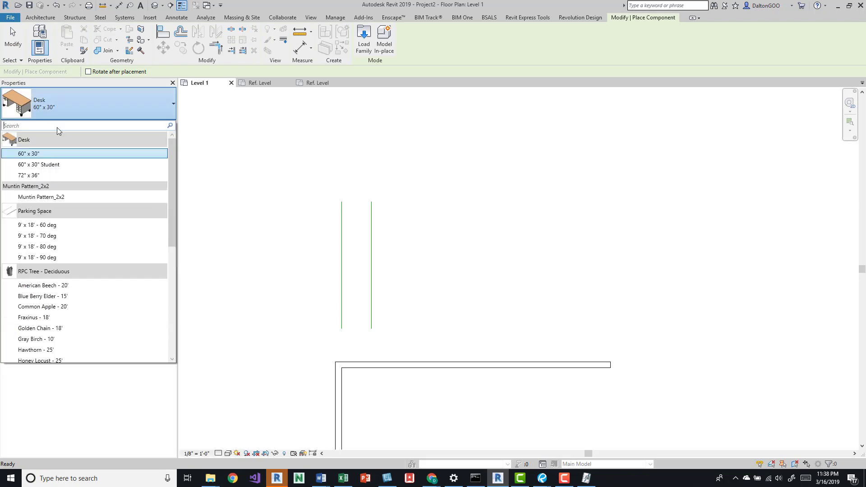
type("famil")
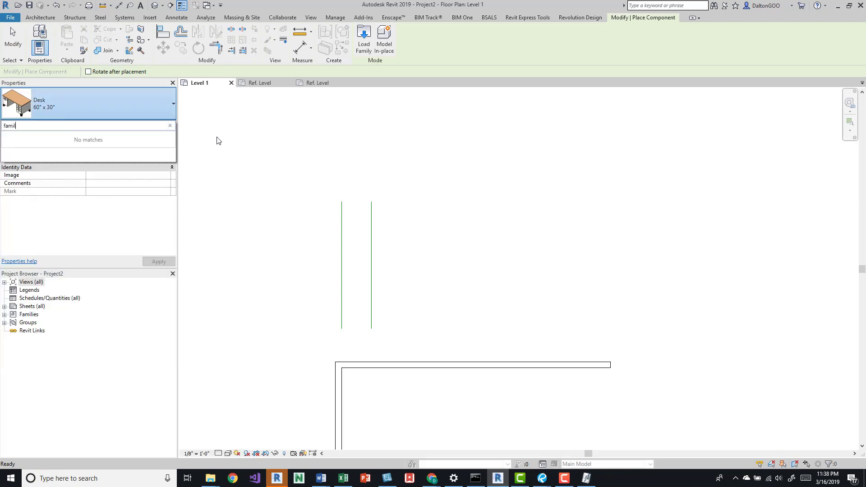
key("Escape")
key("Escape")
key("Escape")
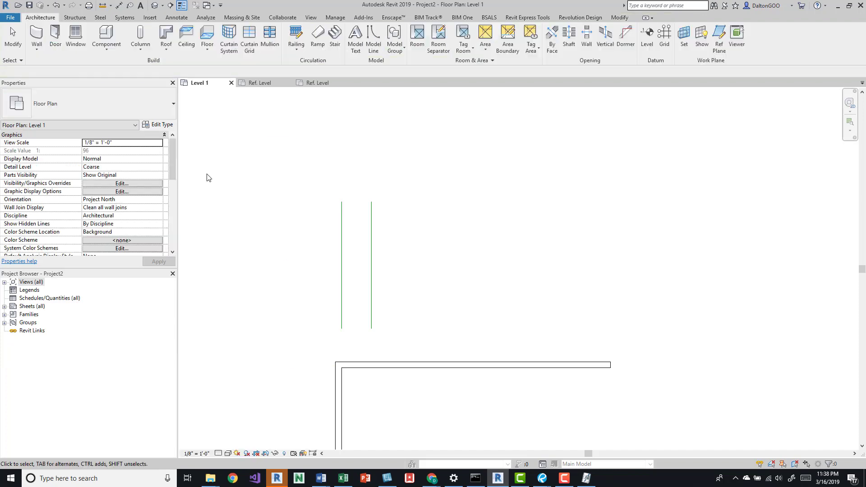
Step: Load Family1 into Project2 and place one instance in the Level 1 plan beside the two vertical green lines
left_click(262, 81)
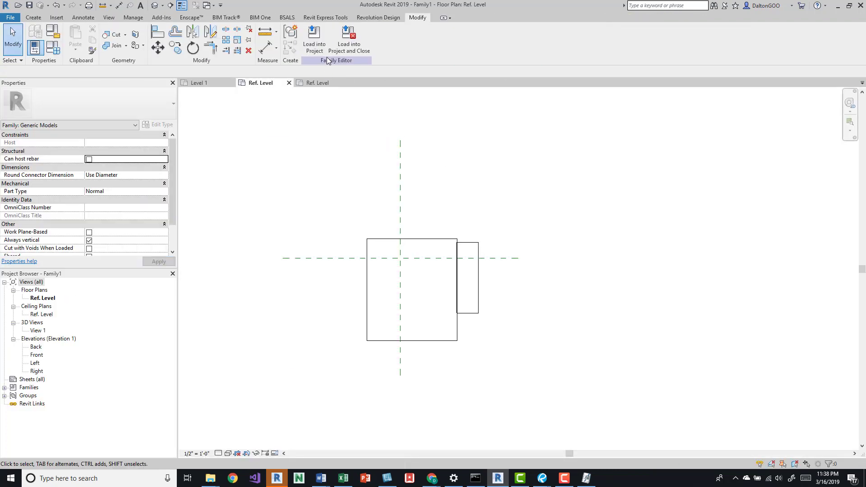
left_click(314, 41)
left_click(374, 199)
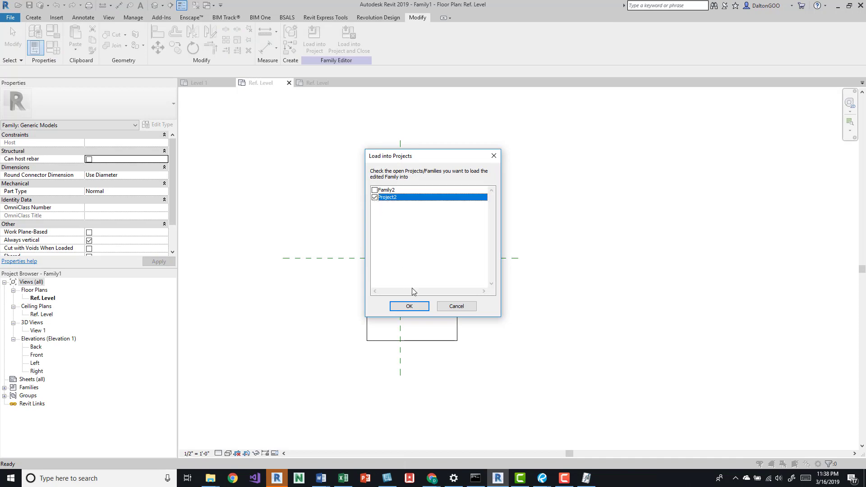
left_click(409, 305)
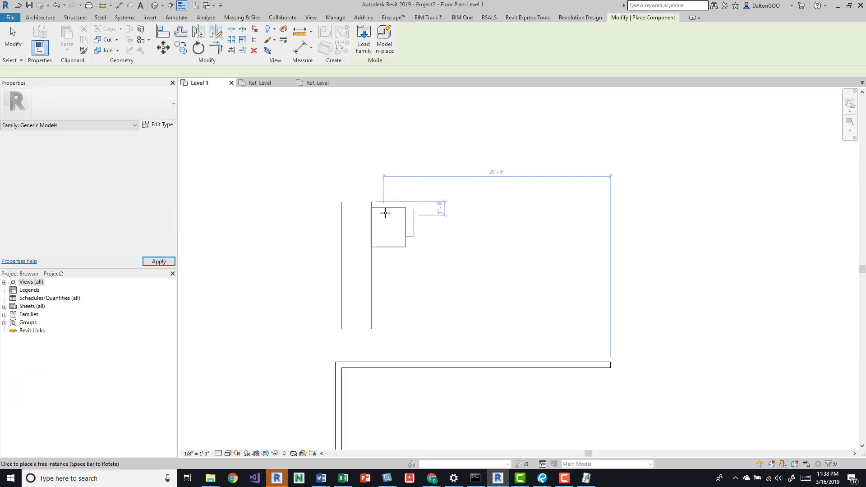
key("Escape")
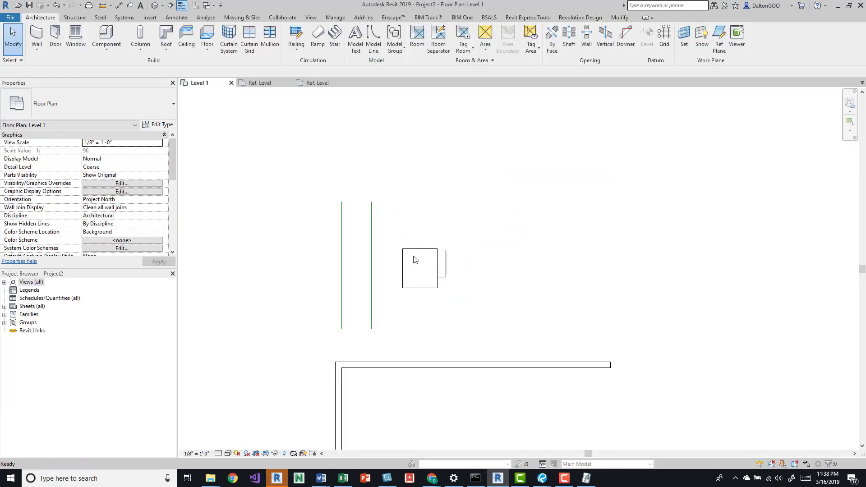
Step: Delete the two vertical green lines beside the Family1 instance
left_click_drag(395, 182, 331, 224)
key("Delete")
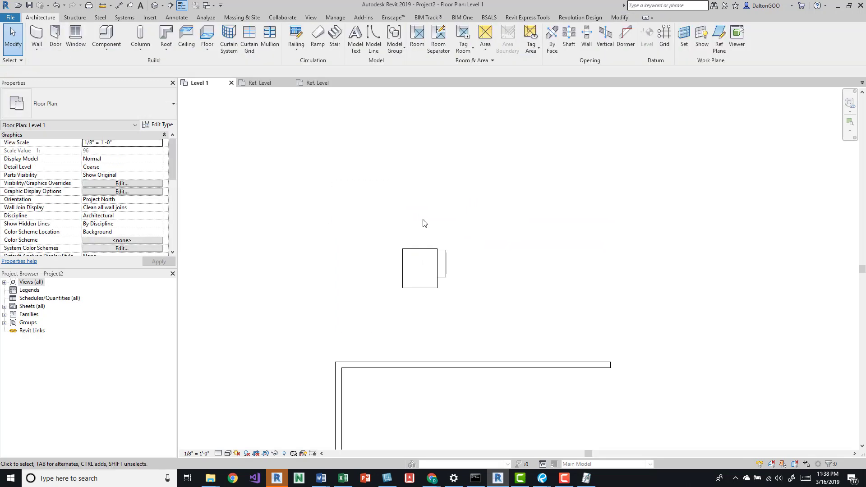
Step: Select the placed Family1 instance as a whole and examine its properties
scroll(413, 250, "up", 2)
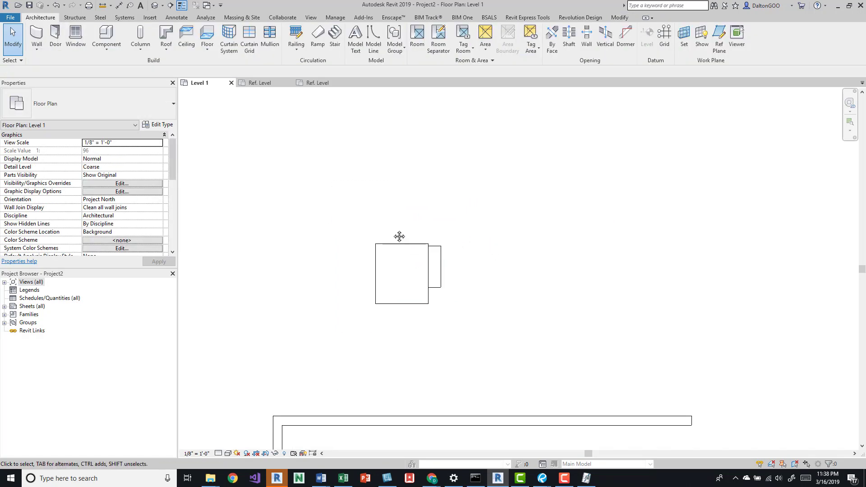
middle_click_drag(398, 236, 391, 234)
left_click(391, 241)
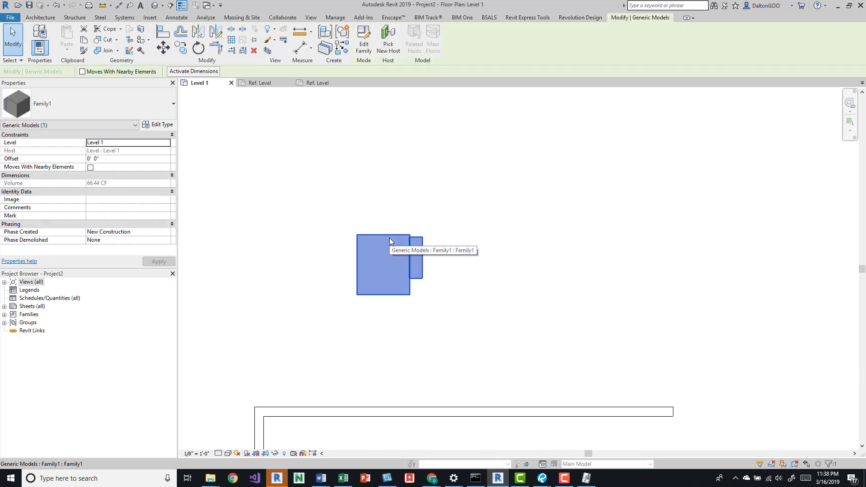
key("Escape")
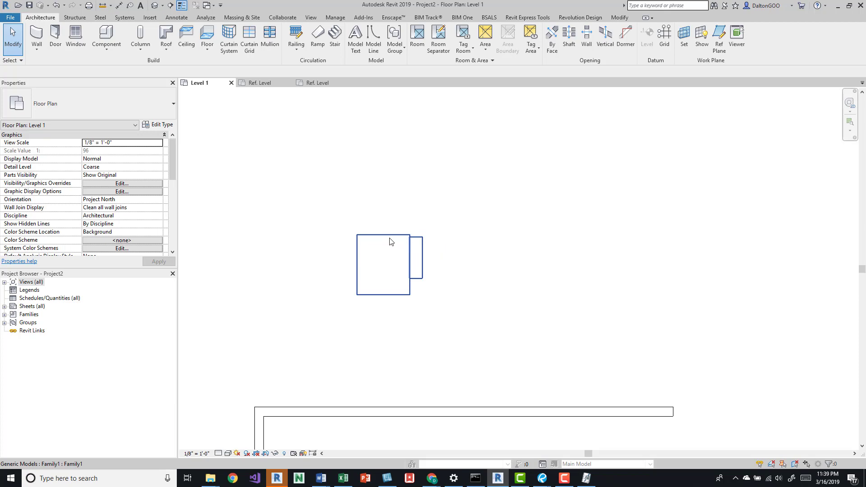
Step: Select the two connected walls below the Family1 instance as a chain and examine the selection
middle_click_drag(352, 323, 394, 258)
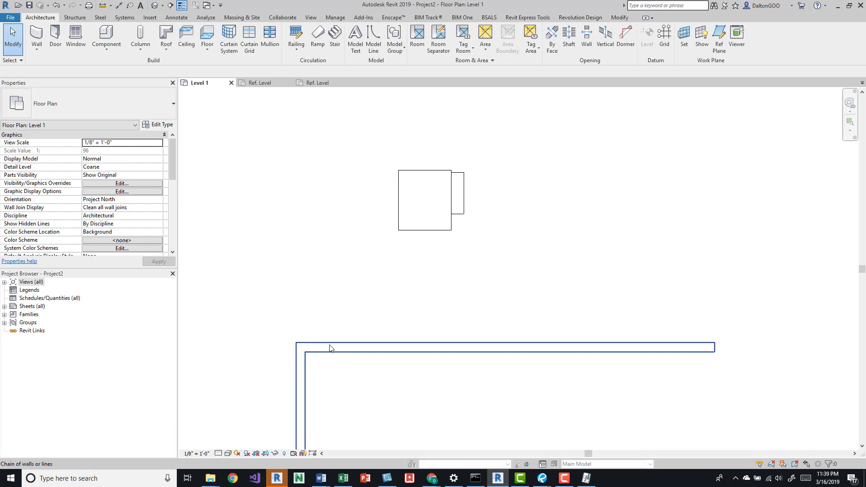
scroll(330, 347, "down", 2)
middle_click_drag(330, 347, 405, 263)
left_click(405, 264)
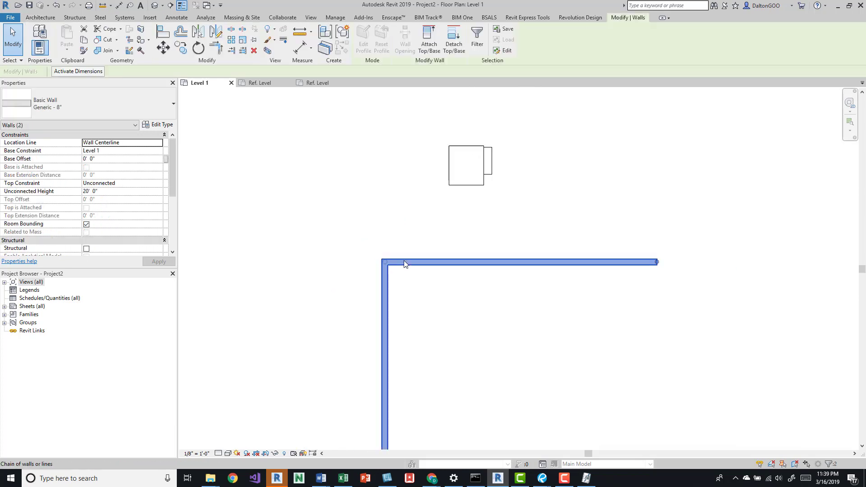
middle_click_drag(477, 286, 426, 183)
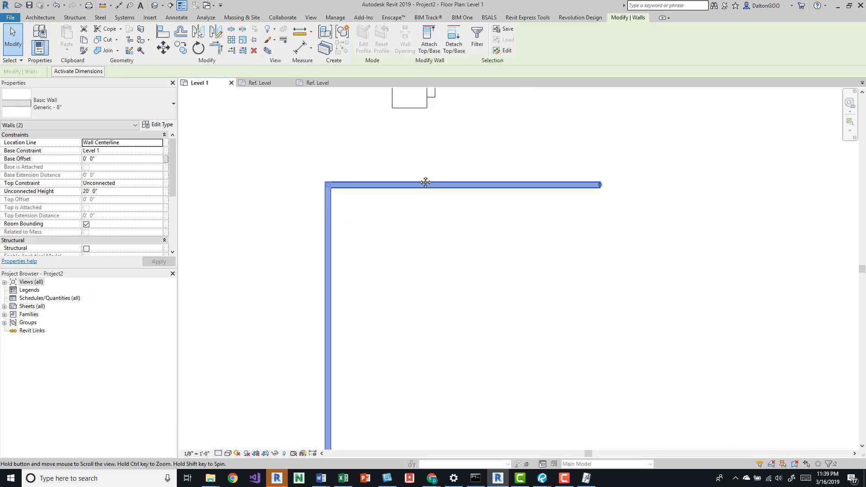
scroll(447, 179, "down", 2)
middle_click_drag(479, 243, 448, 344)
key("Escape")
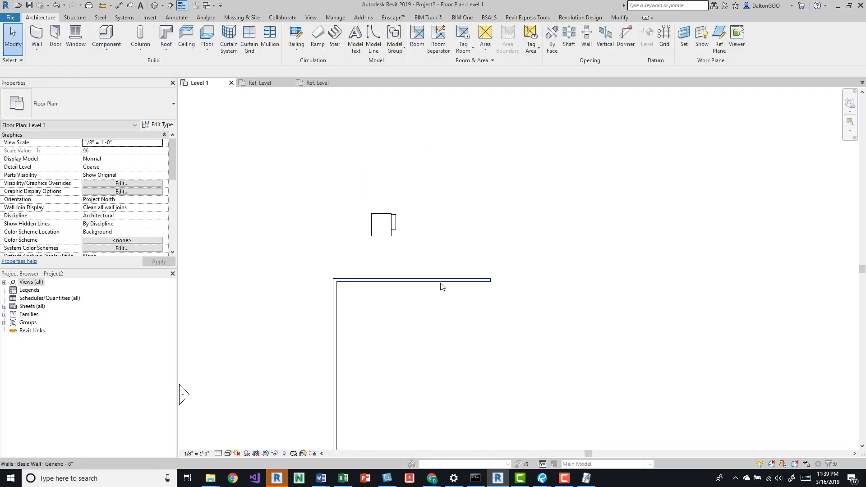
Step: Select the nested Family2 component inside the Family1 instance and examine its properties
scroll(391, 212, "up", 3)
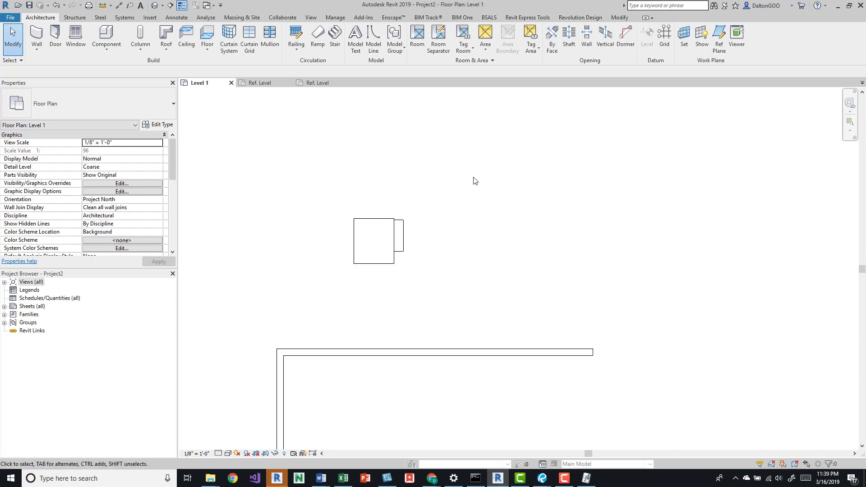
scroll(402, 216, "up", 2)
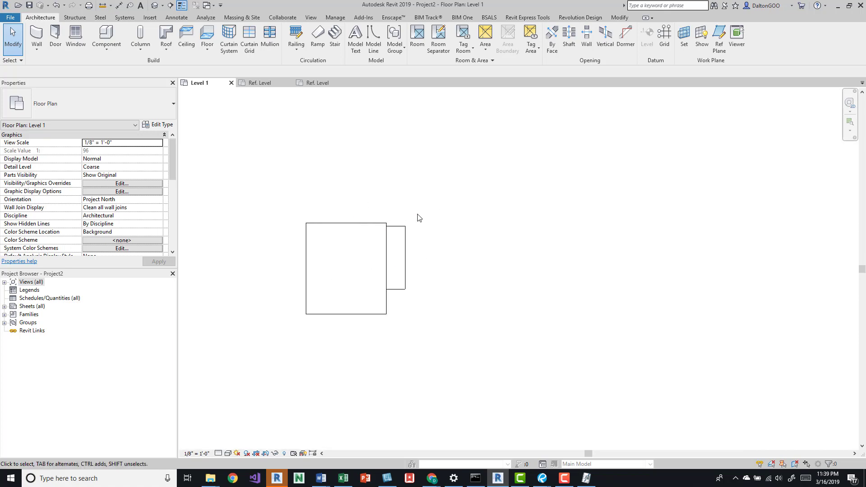
left_click(392, 228)
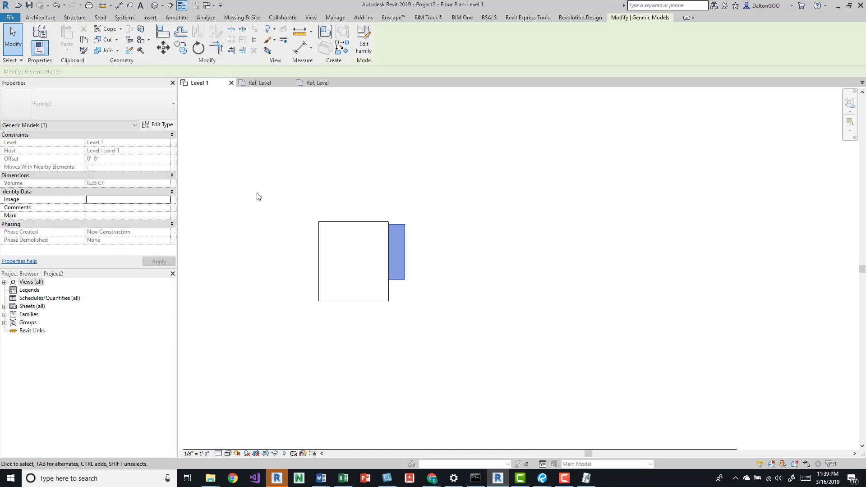
scroll(330, 205, "down", 1)
scroll(342, 255, "up", 1)
middle_click_drag(342, 256, 369, 319)
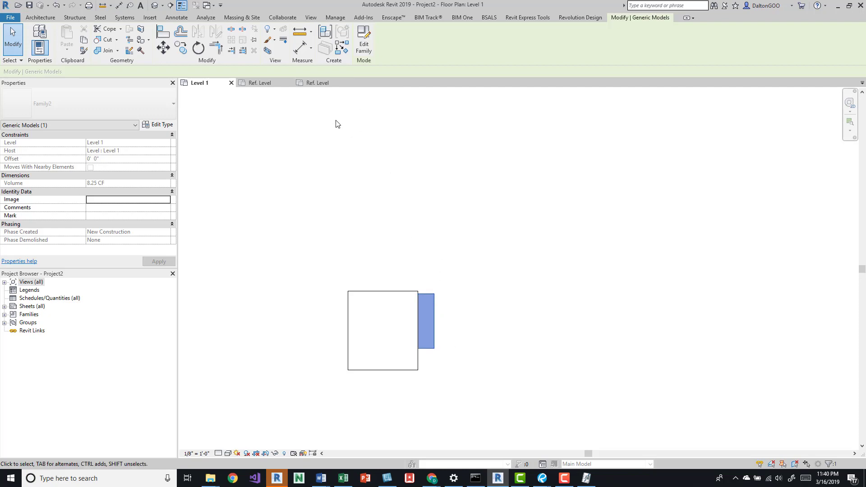
left_click(341, 243)
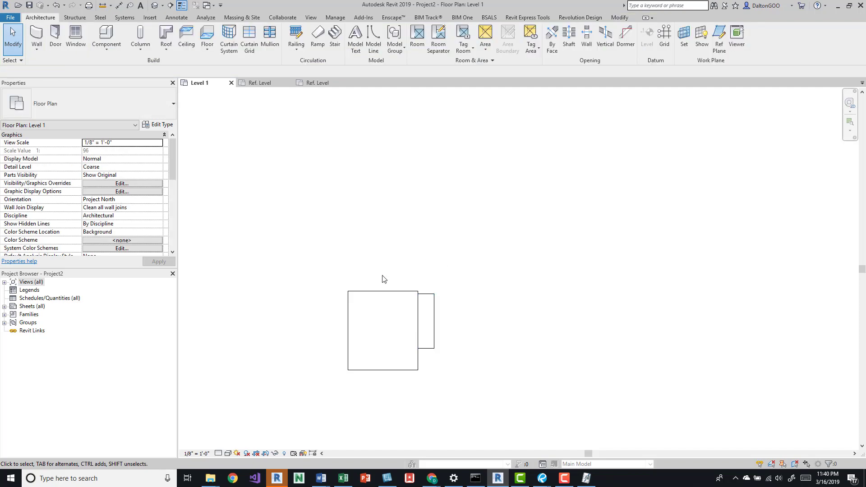
left_click(407, 285)
left_click(361, 186)
key("t")
key("g")
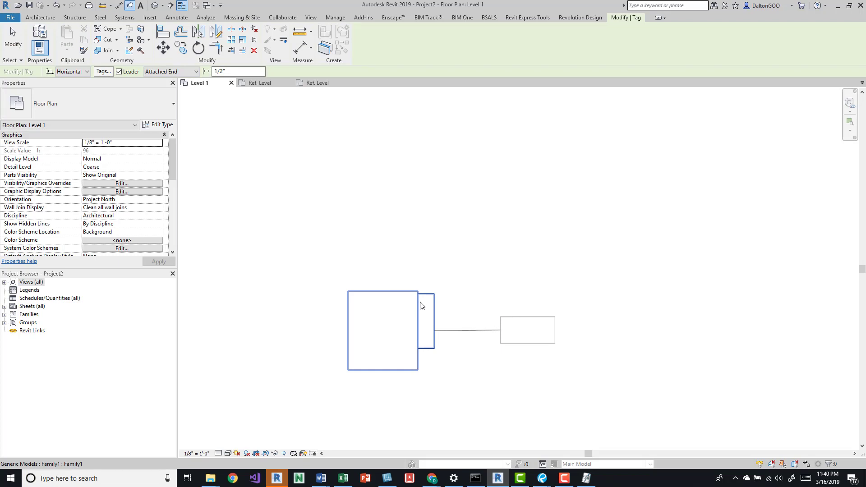
key("Escape")
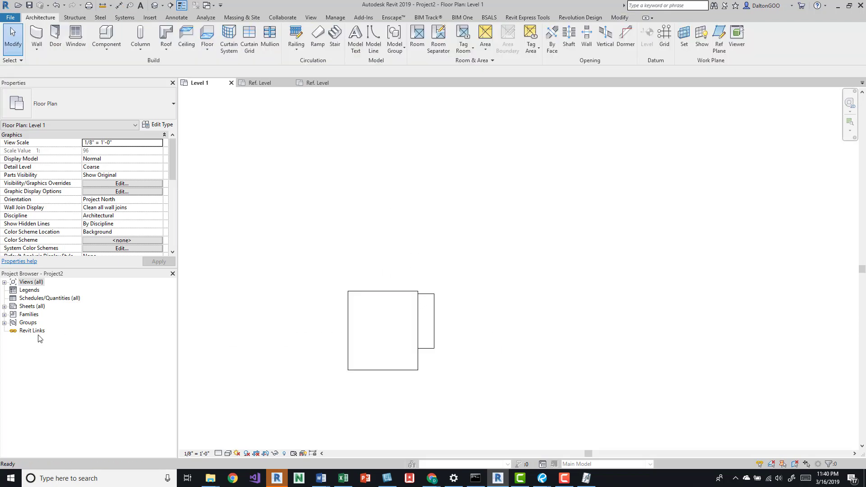
Step: Delete the Generic Model Element Tag family from the project's annotation symbols
left_click(4, 314)
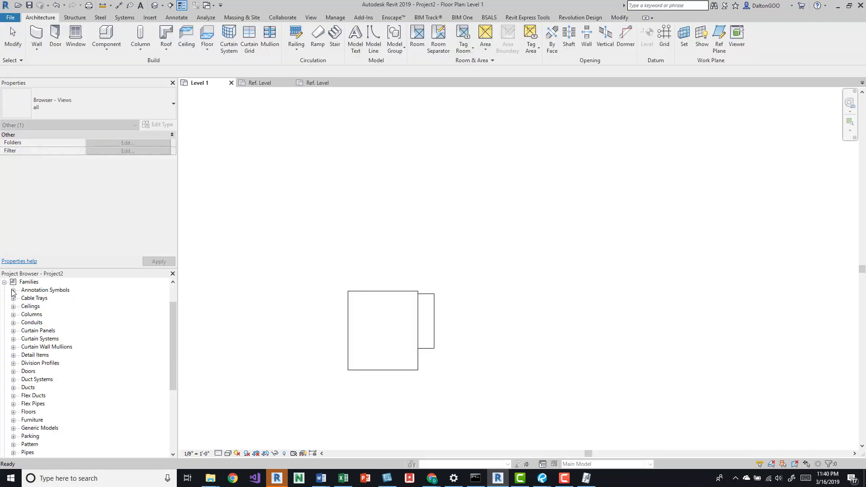
left_click(14, 290)
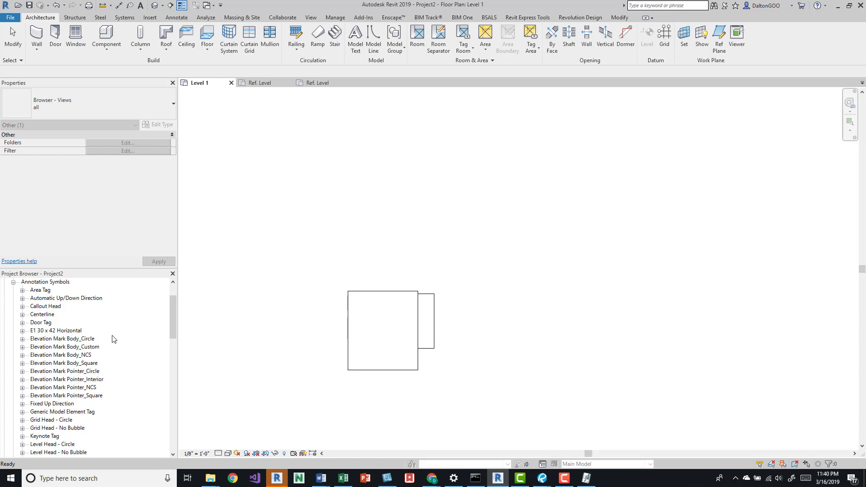
scroll(113, 339, "down", 2)
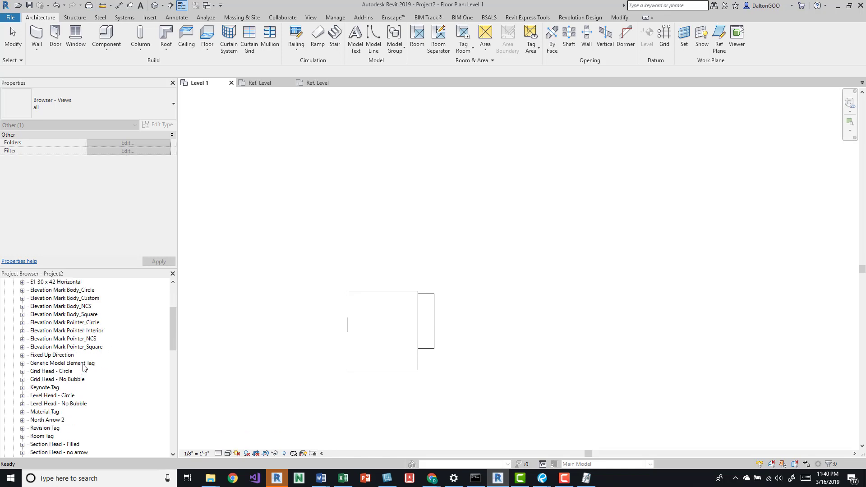
left_click(67, 363)
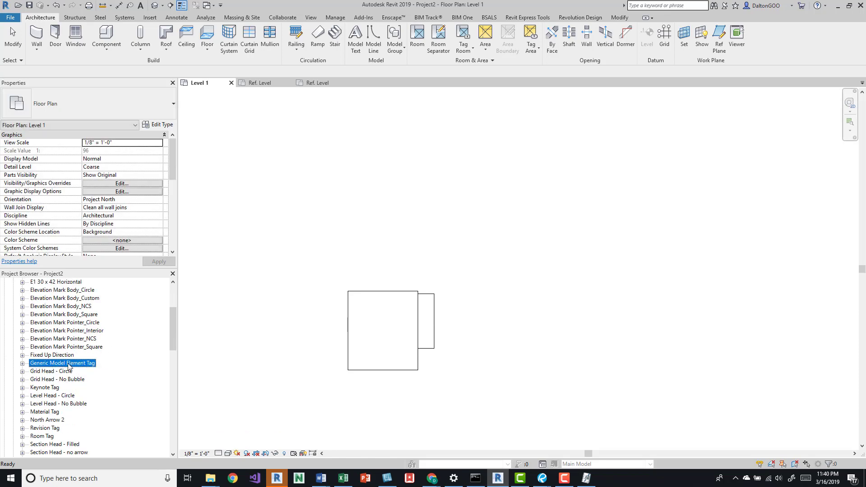
right_click(75, 367)
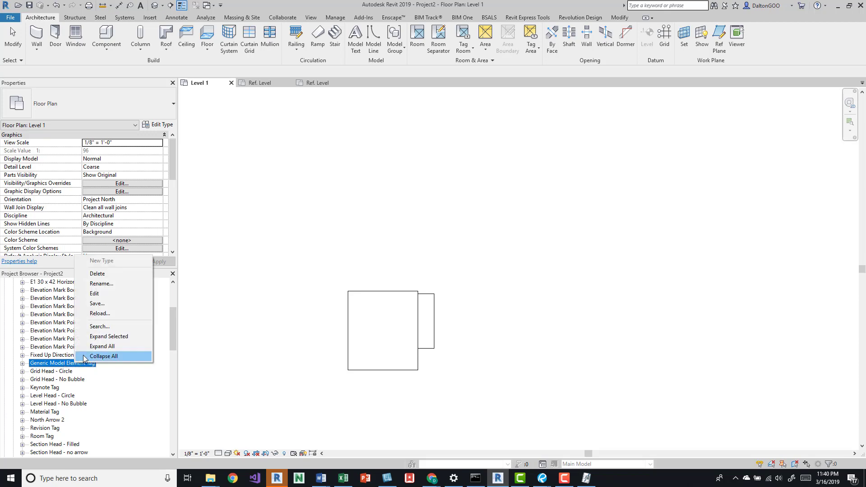
left_click(104, 275)
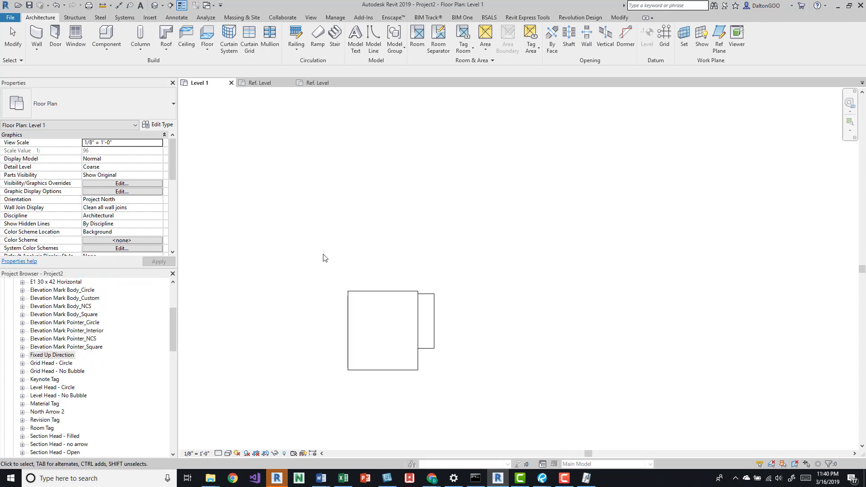
Step: Start tagging the Family1 instance with a leader and choose Generic Model Element Tag.rfa in the Annotations folder as the family to load
key("t")
key("g")
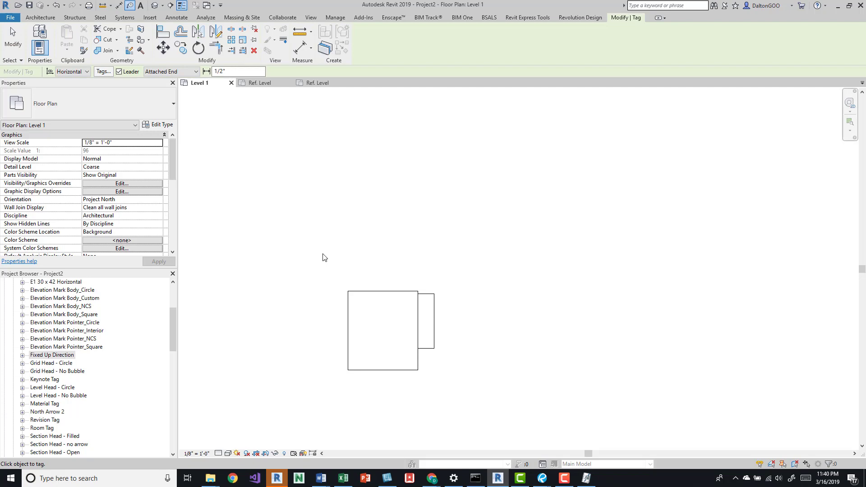
left_click(375, 293)
left_click(455, 244)
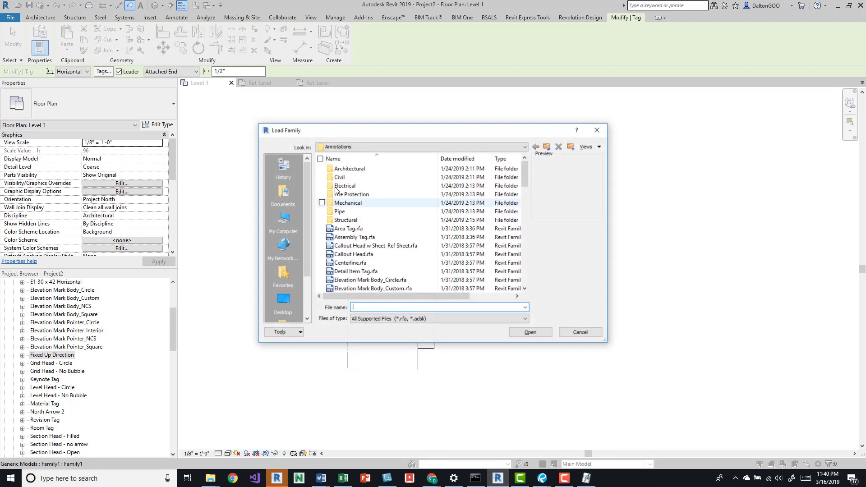
scroll(356, 239, "down", 3)
left_click(356, 238)
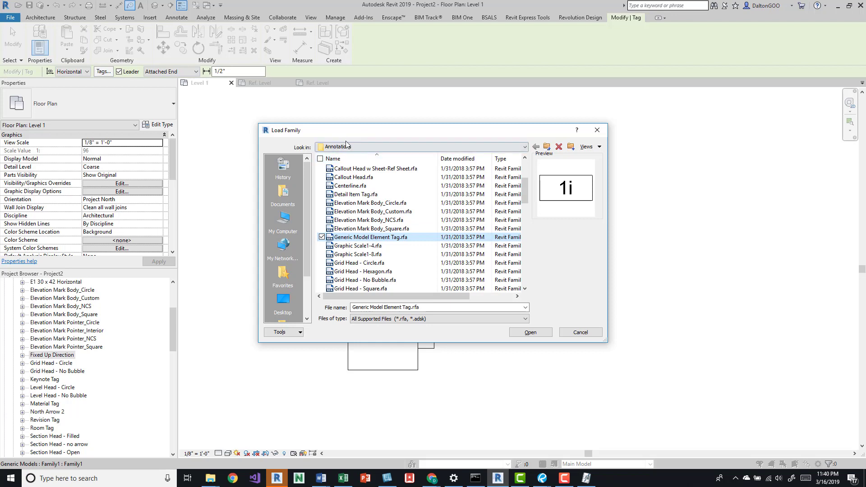
Step: Browse the US Imperial library to its Annotations folder and load Generic Model Element Tag.rfa
scroll(346, 142, "up", 2)
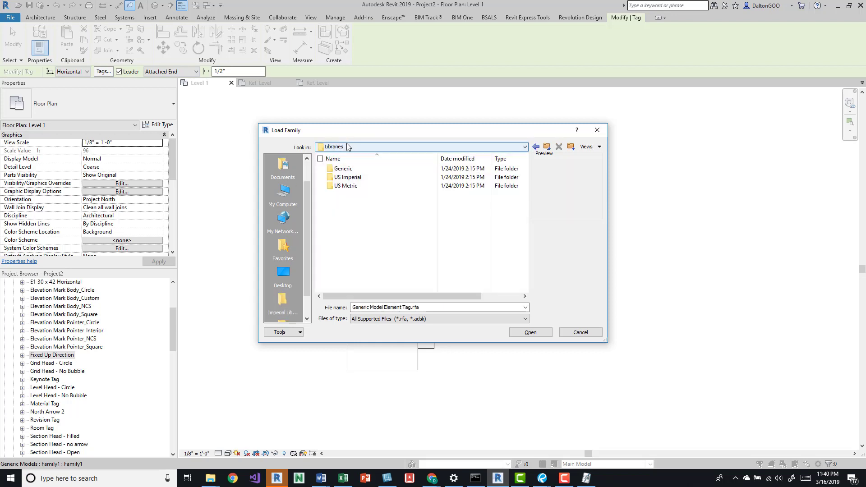
double_click(353, 178)
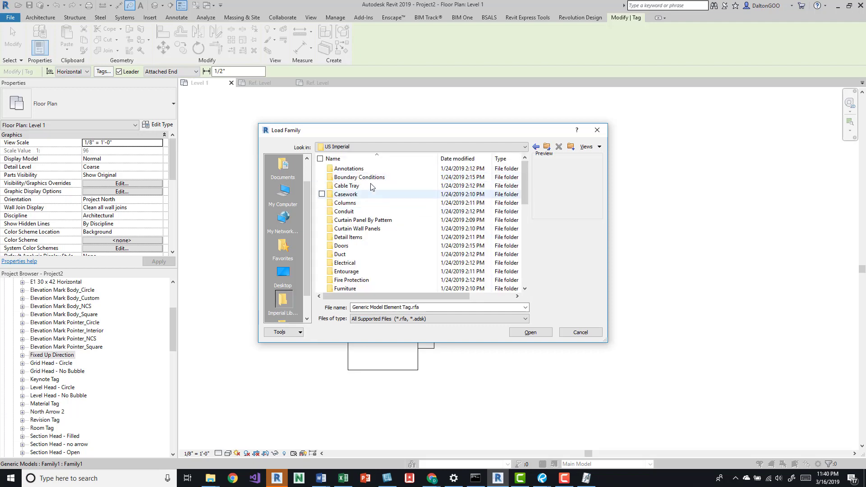
left_click(362, 147)
left_click(547, 147)
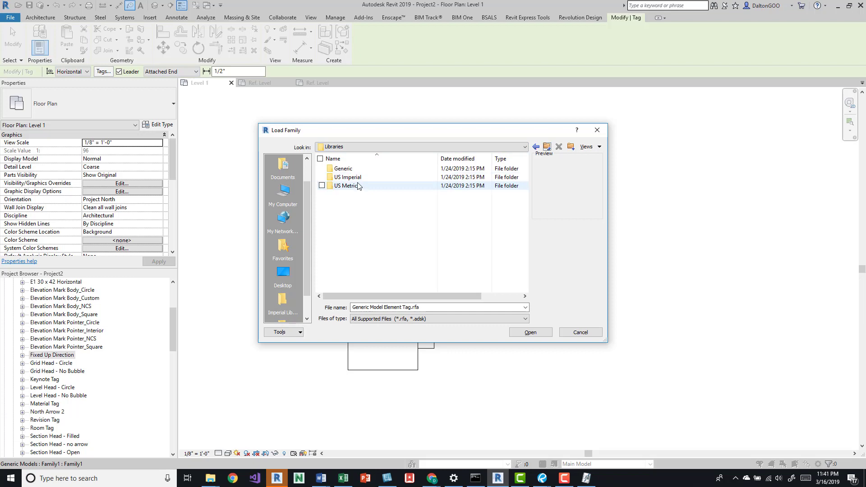
left_click(358, 178)
double_click(359, 178)
scroll(366, 205, "down", 10)
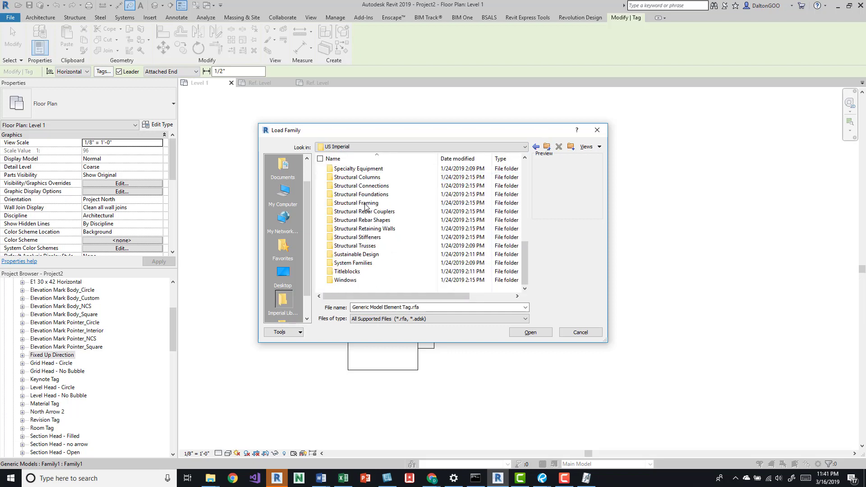
scroll(366, 208, "up", 10)
double_click(348, 169)
scroll(354, 198, "down", 1)
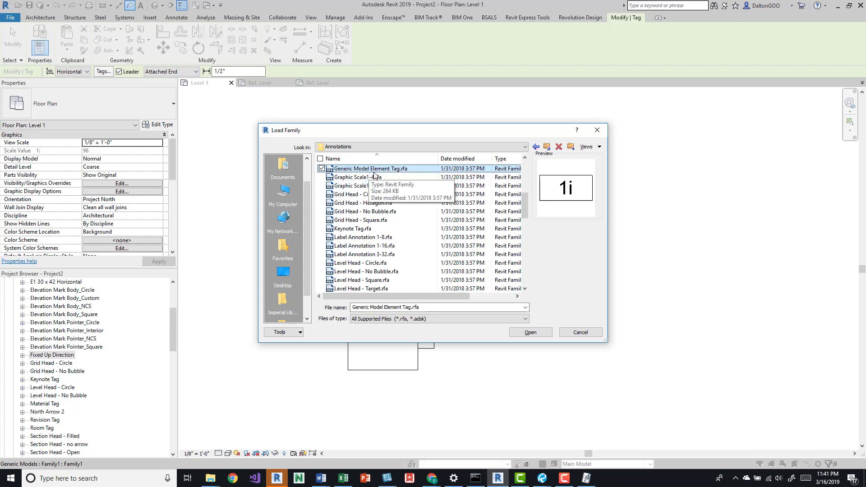
left_click(531, 333)
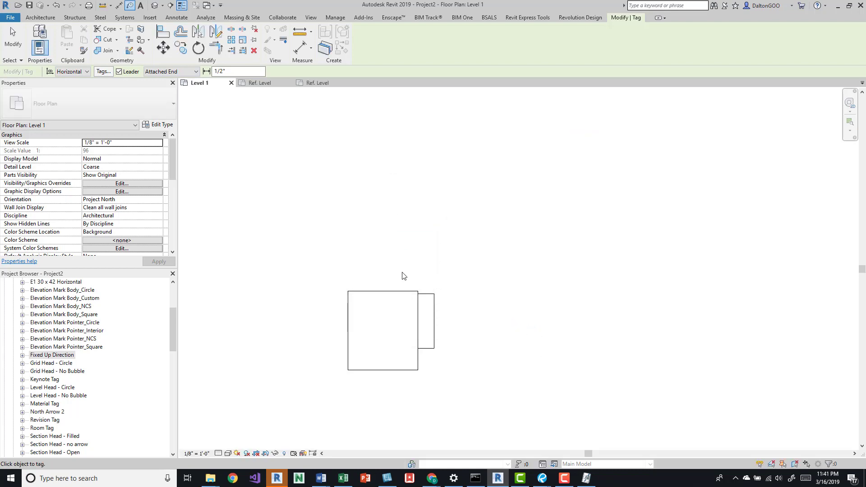
Step: Tag the Family1 instance with a leader, placing the tag above it, and finish tagging
left_click(369, 292)
key("Escape")
key("Escape")
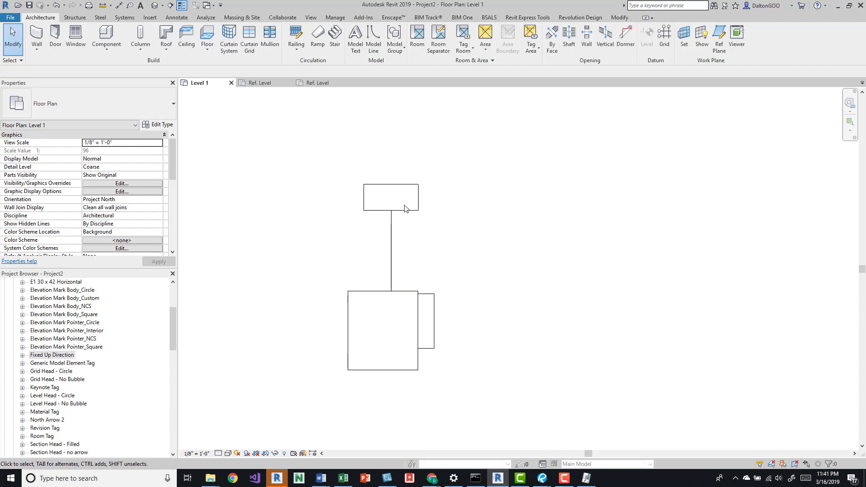
Step: Tag the nested Family2 component with a leader and move its tag clear of the Family1 tag
key("t")
key("g")
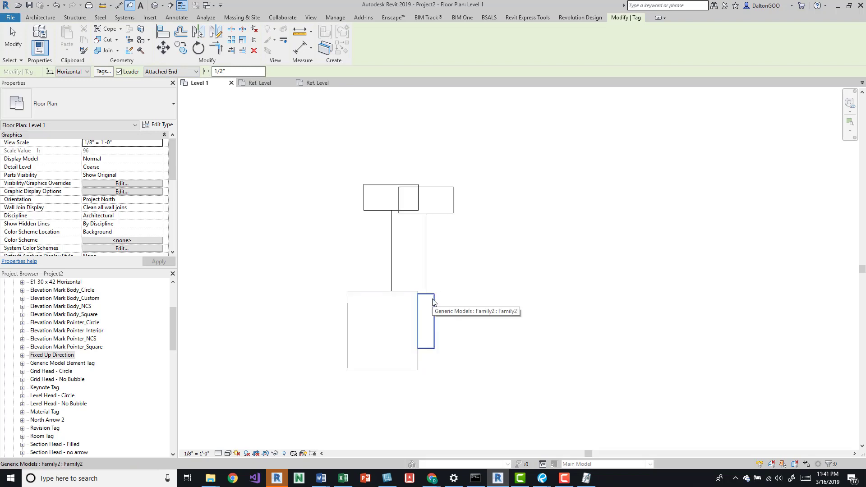
left_click(433, 303)
key("Escape")
key("Escape")
left_click(425, 208)
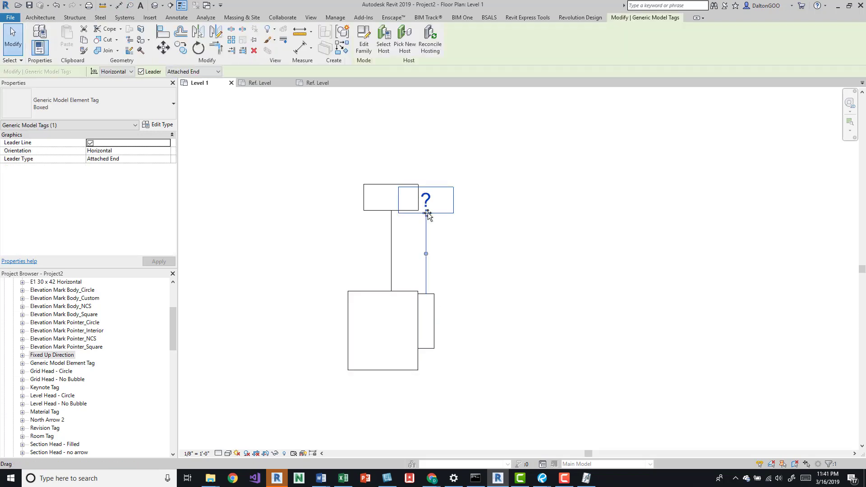
left_click_drag(425, 209, 469, 221)
left_click(472, 253)
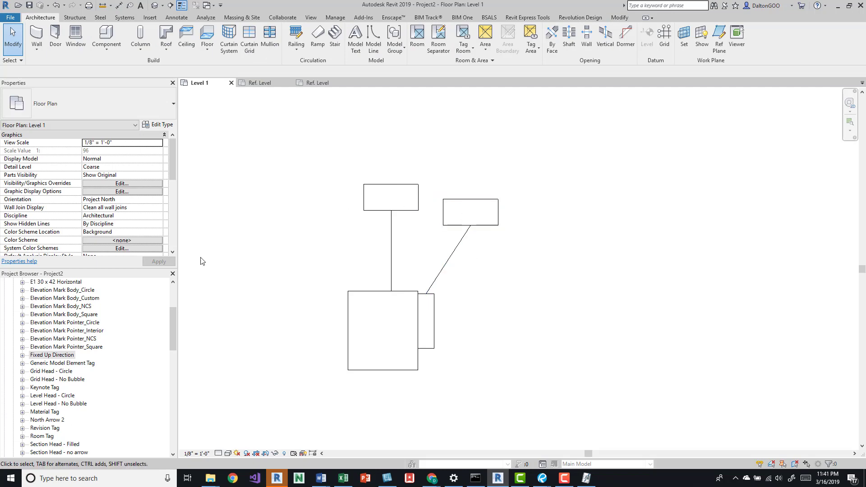
Step: Set the Type Mark of the Family1 type to M1
left_click(386, 295)
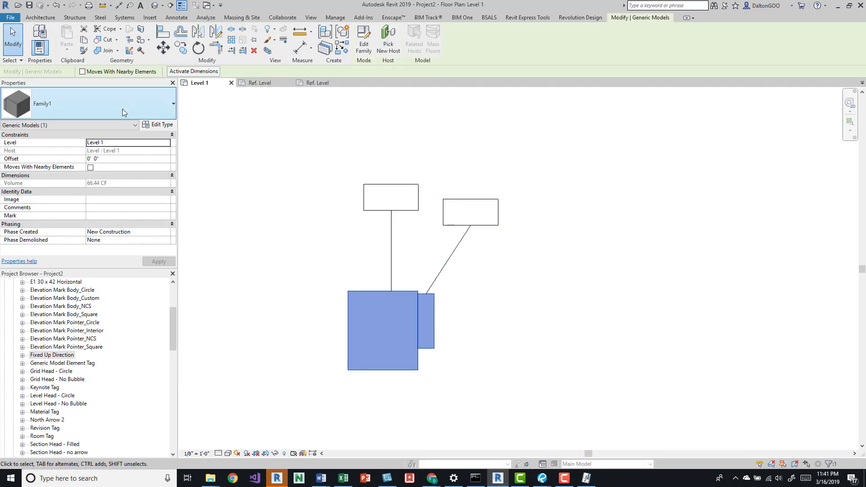
left_click(161, 124)
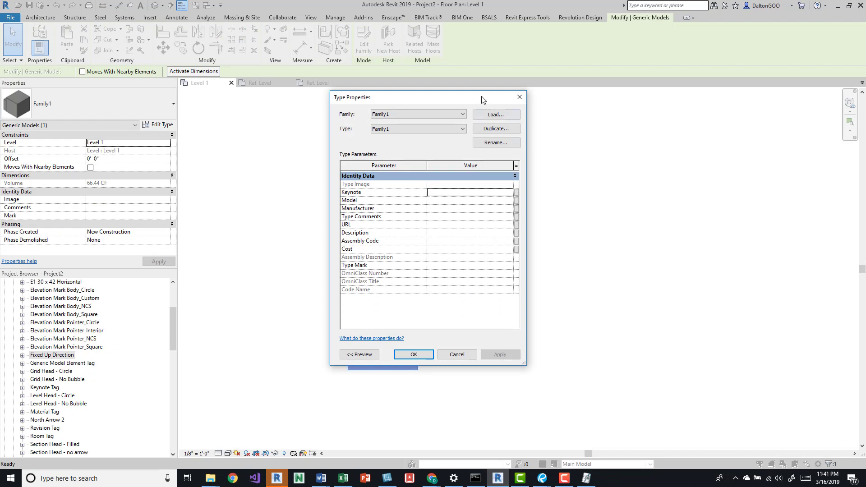
left_click_drag(479, 100, 264, 109)
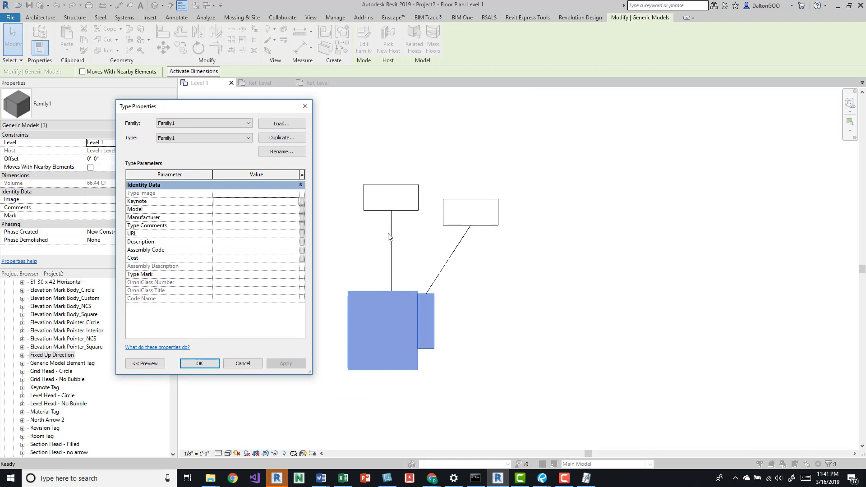
left_click(239, 275)
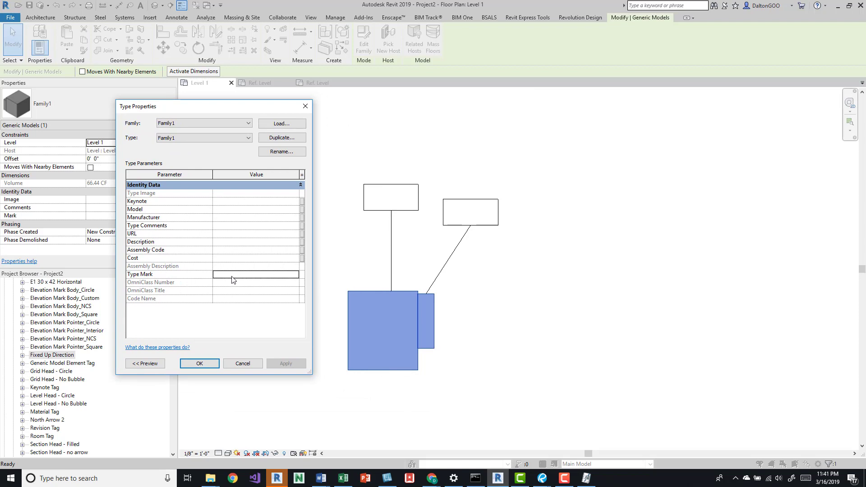
type("MI")
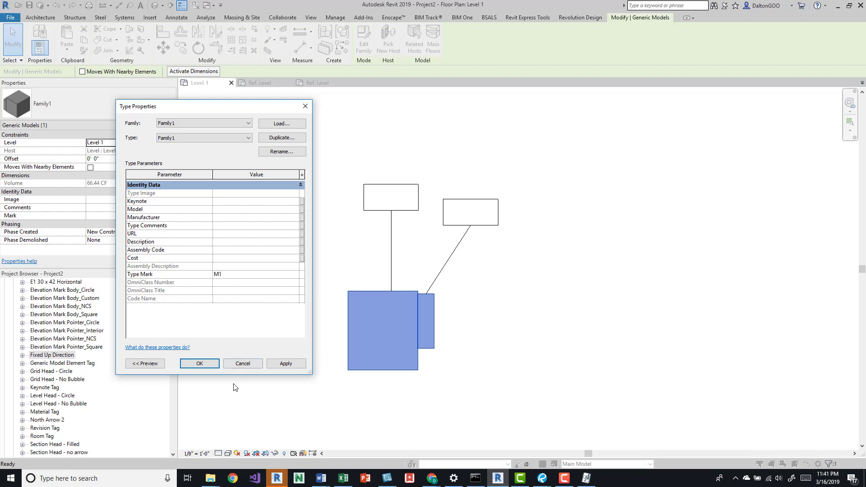
left_click(211, 363)
left_click(451, 298)
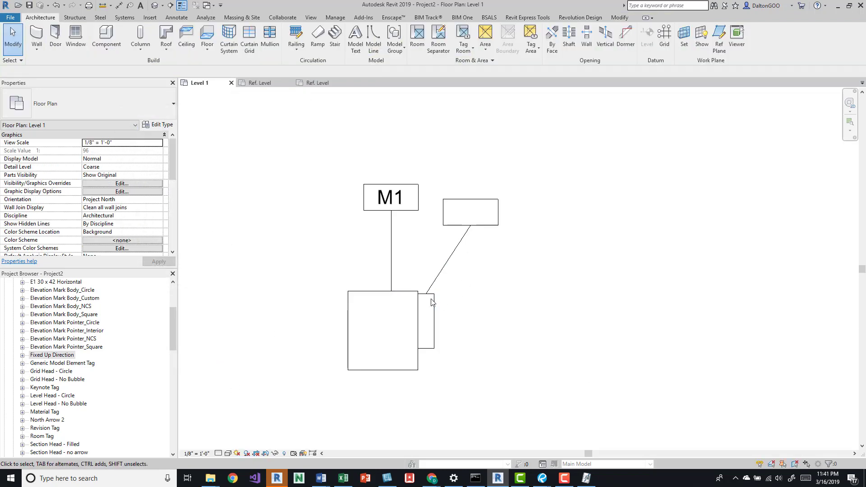
Step: Set the Type Mark of the nested Family2 component's type to M2
left_click(435, 302)
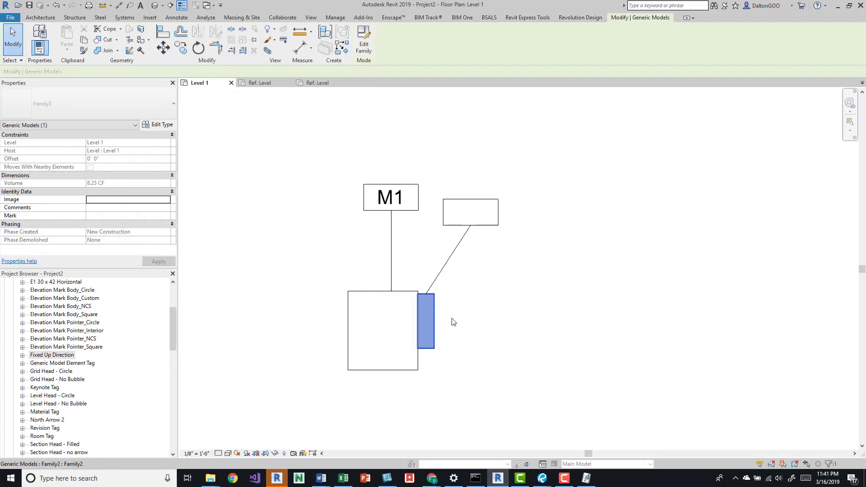
left_click(156, 125)
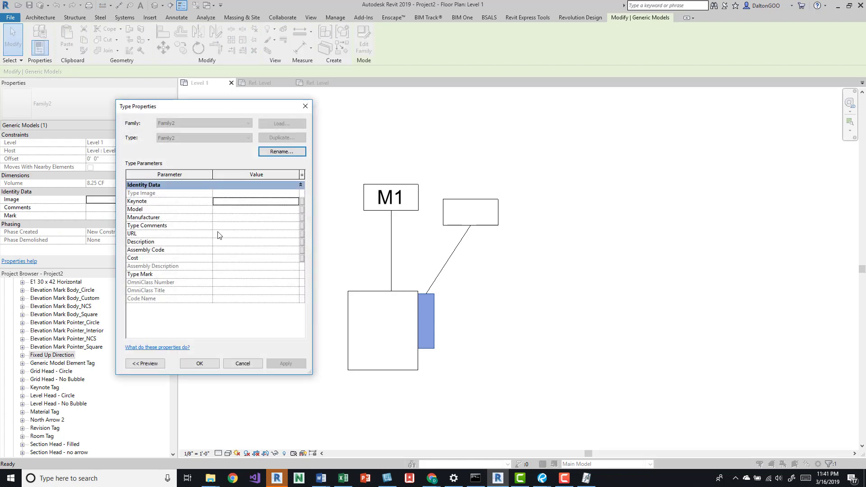
left_click(228, 274)
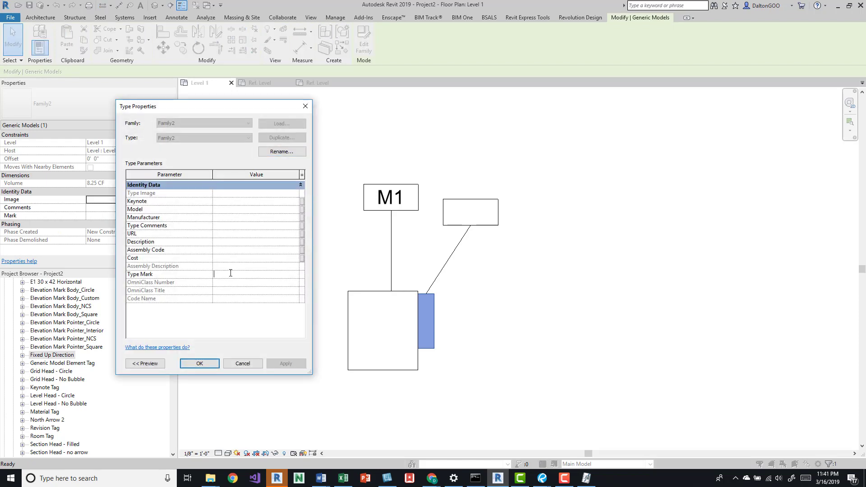
type("M2")
key("Return")
left_click(484, 240)
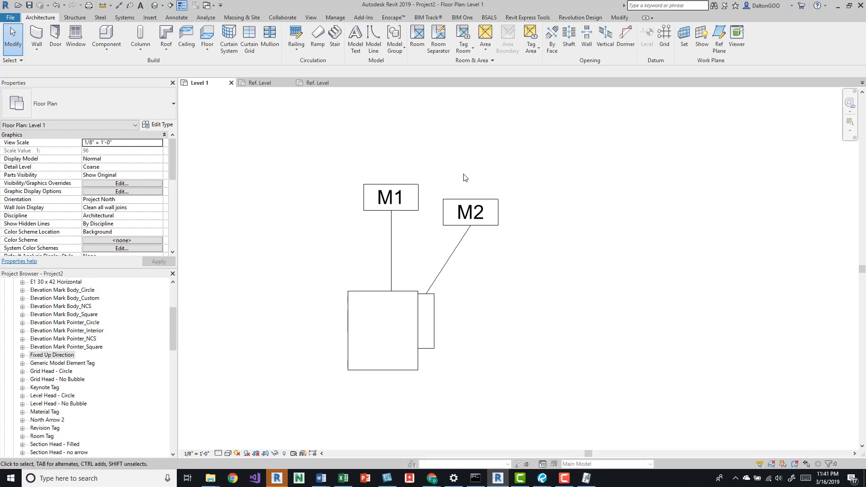
Step: Open the Generic Model Element Tag family for editing from the M1 tag
scroll(465, 178, "up", 1)
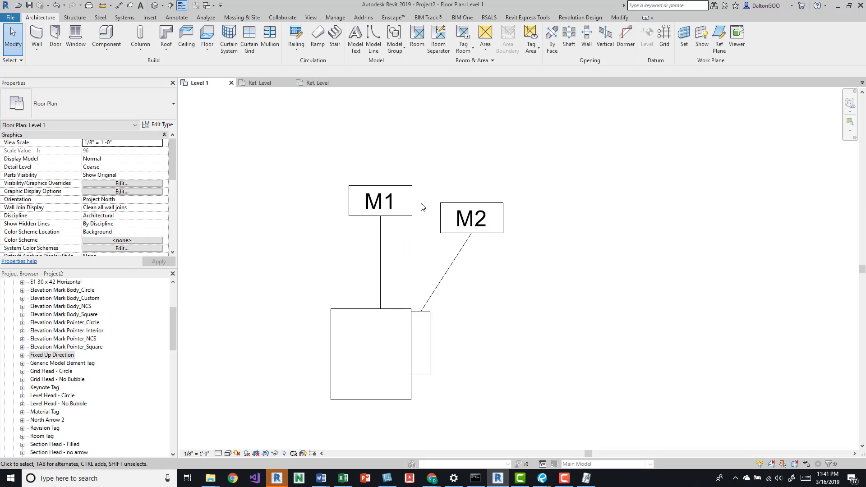
left_click(397, 219)
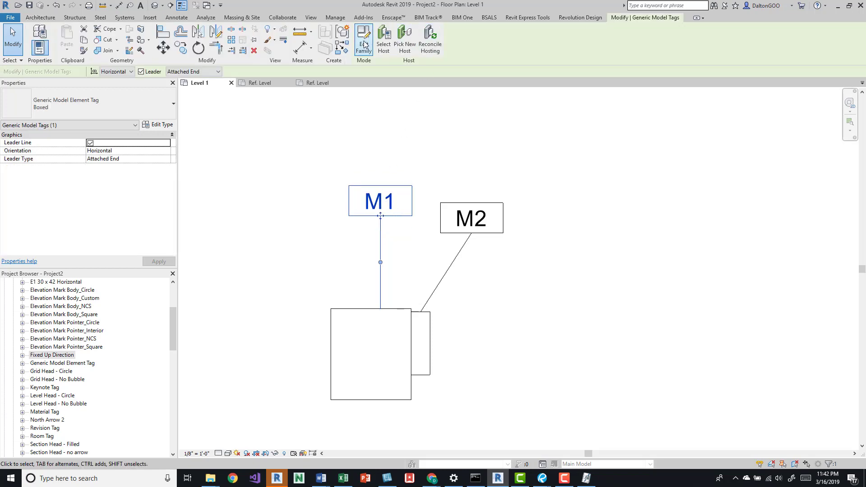
double_click(390, 205)
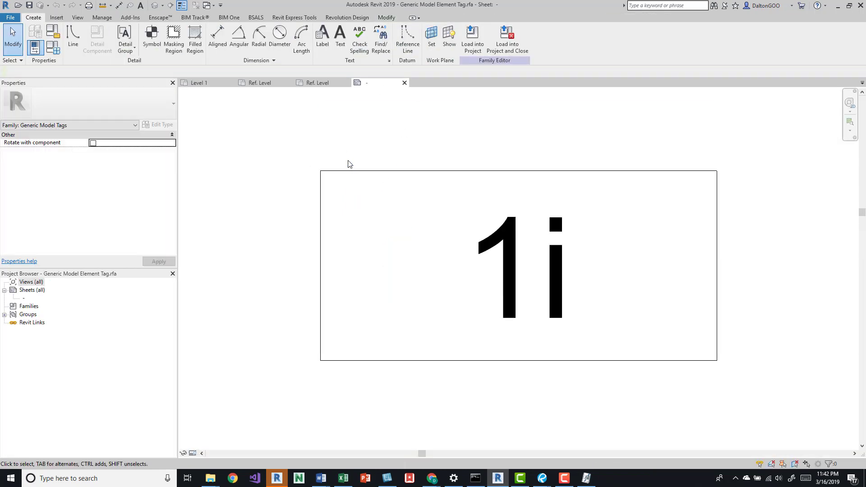
Step: Select the tag's label and examine which parameters it reports, leaving the label unedited
left_click(488, 271)
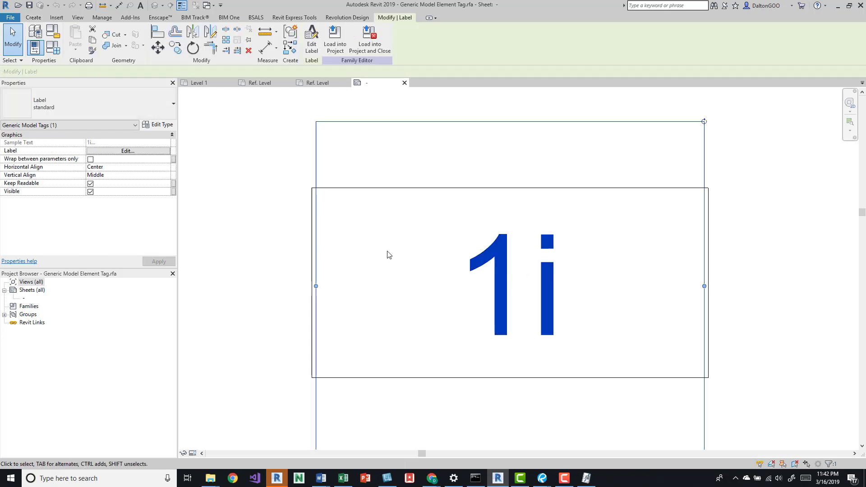
left_click(312, 39)
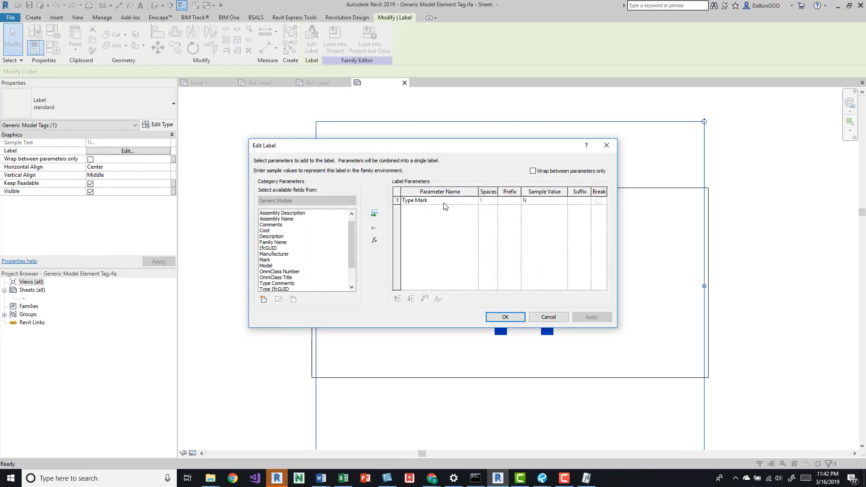
left_click_drag(431, 147, 355, 165)
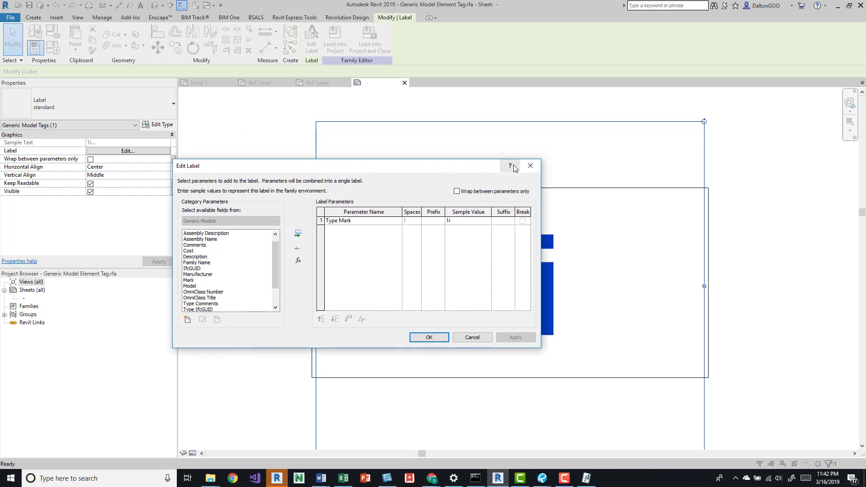
left_click(524, 165)
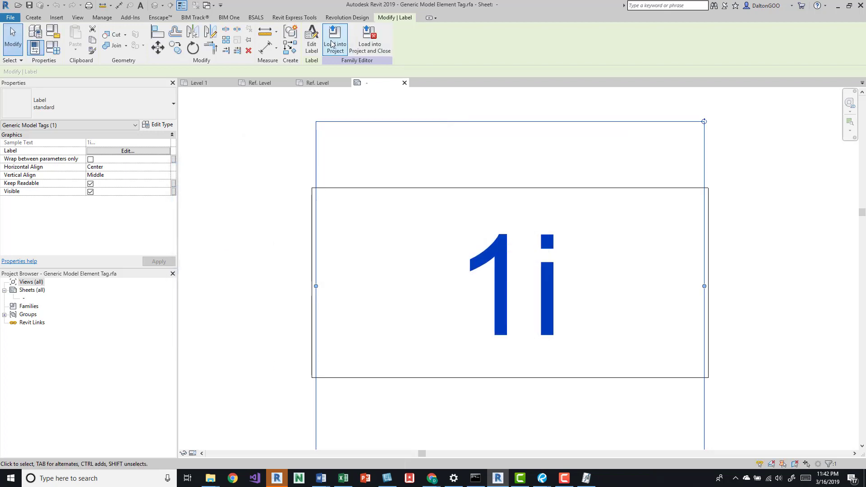
left_click(306, 41)
key("Escape")
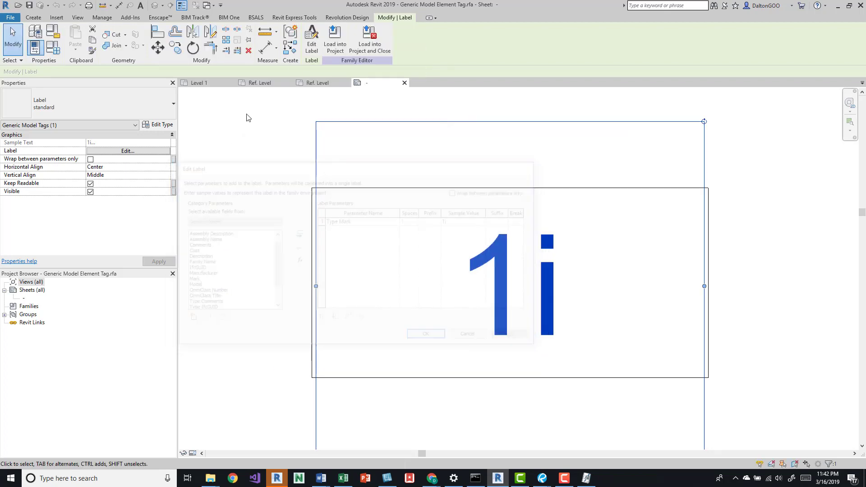
Step: Edit the tag's label to report the Mark parameter in place of Type Mark
left_click(102, 151)
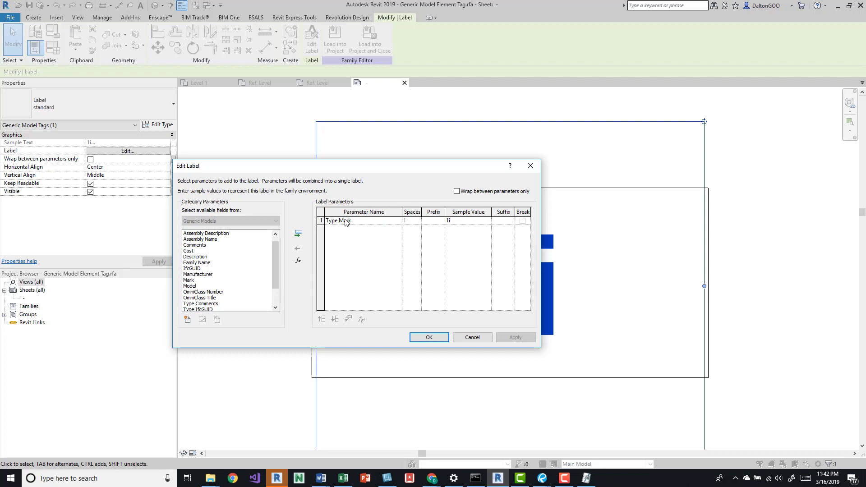
left_click(378, 225)
scroll(263, 260, "down", 2)
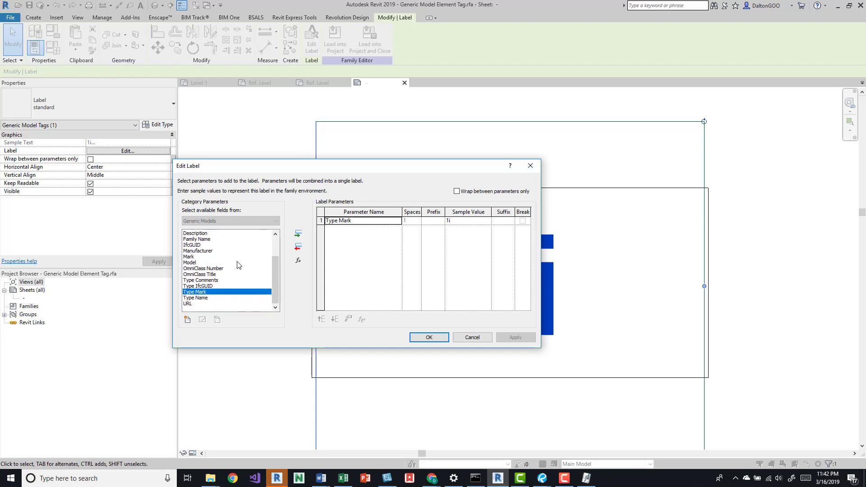
scroll(230, 291, "up", 3)
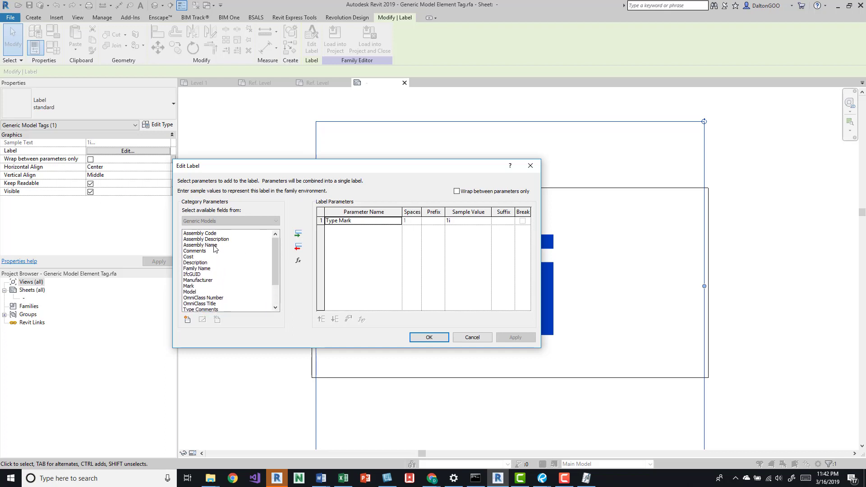
scroll(214, 264, "down", 2)
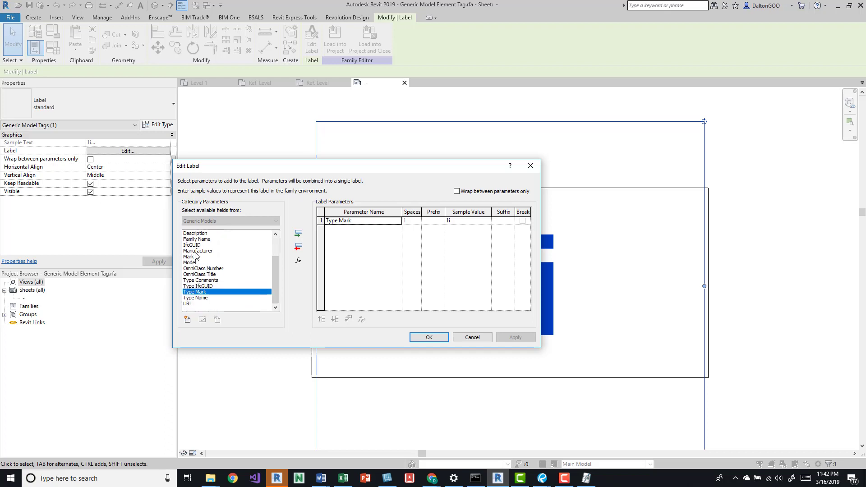
left_click(194, 257)
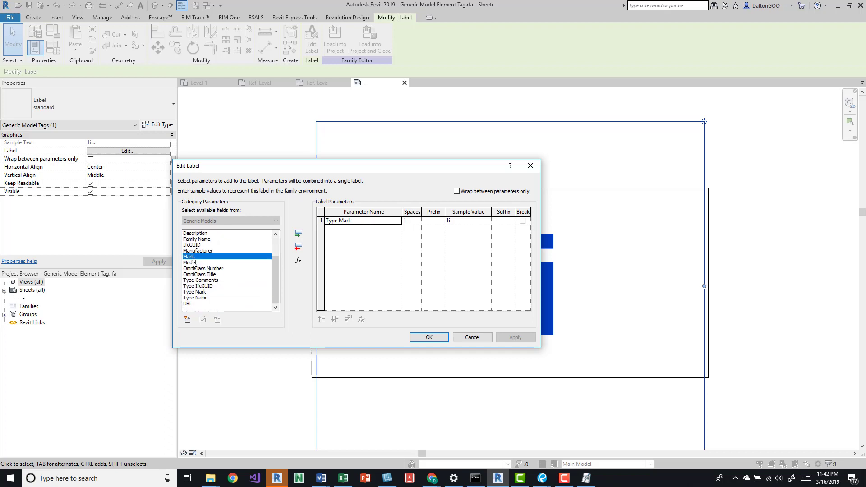
left_click(302, 237)
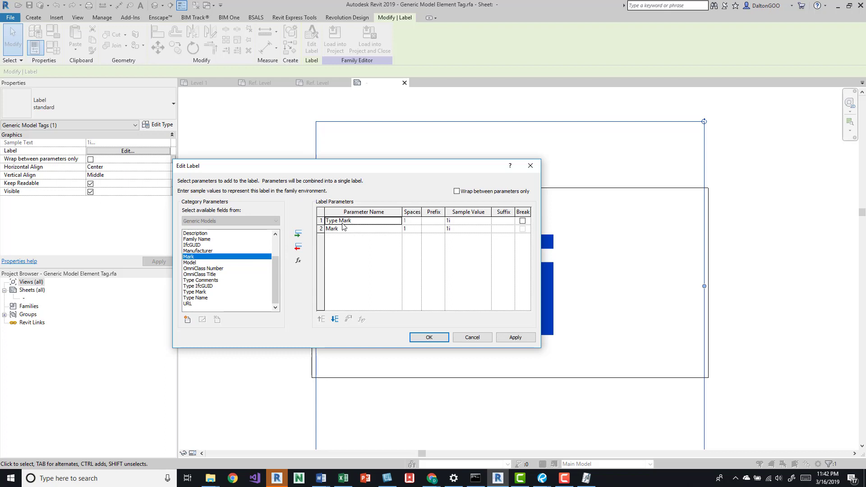
left_click(298, 247)
left_click(435, 338)
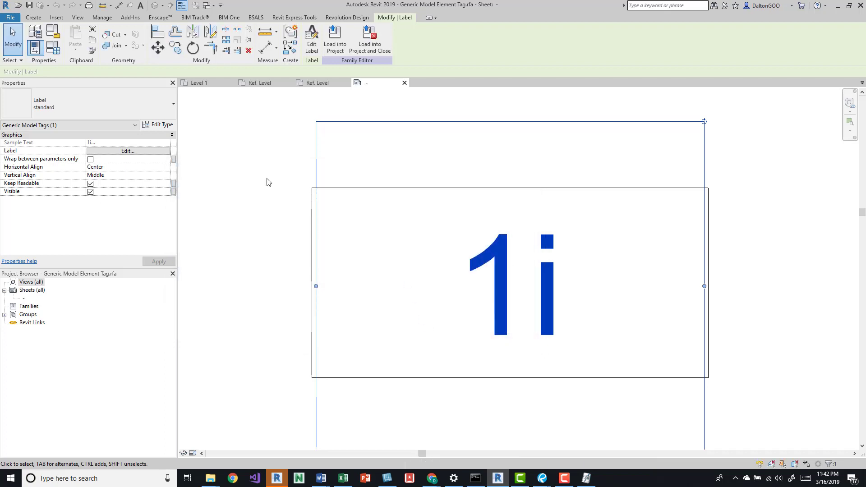
Step: Load the edited Generic Model Element Tag into Project2 only, overwriting the existing version
left_click(284, 140)
left_click(316, 39)
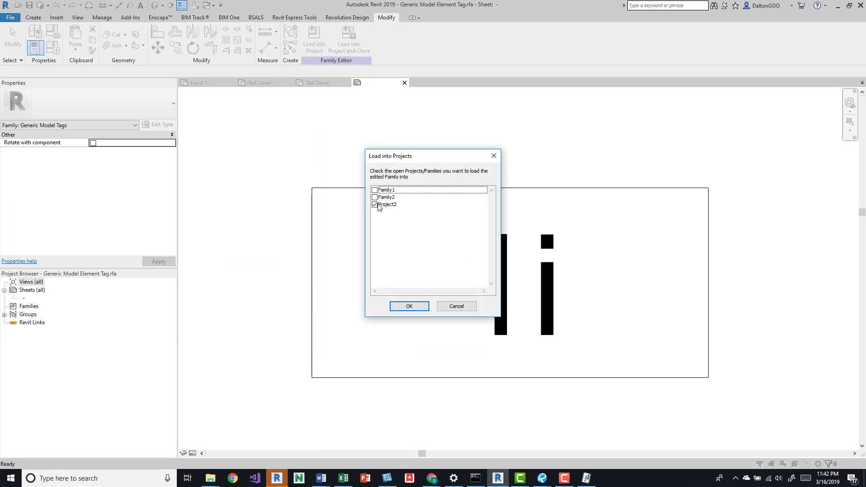
left_click(413, 310)
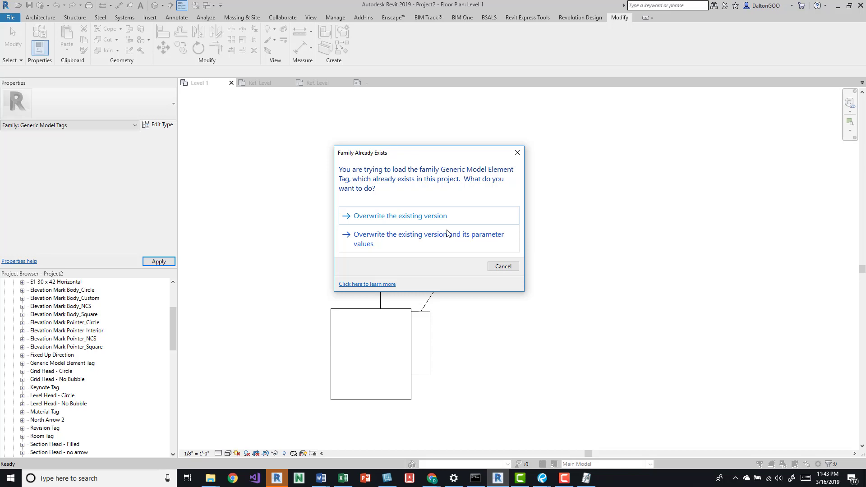
left_click(390, 216)
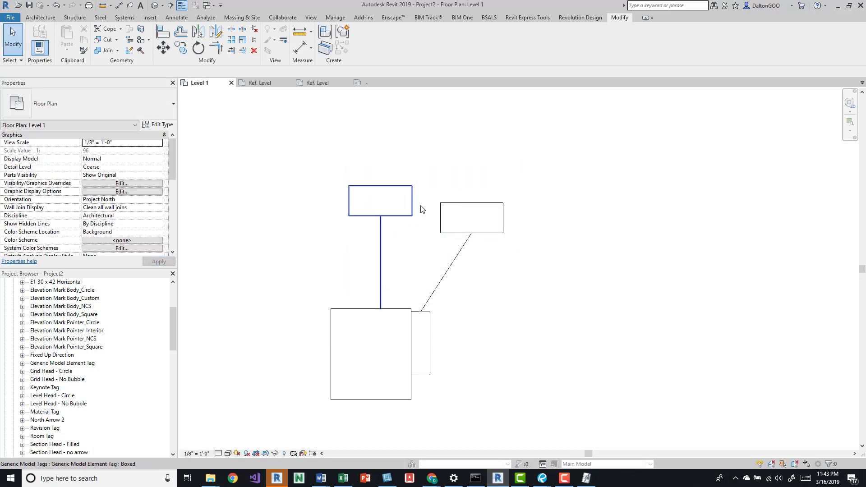
Step: Set the Mark of the Family1 host component to M1
left_click(393, 192)
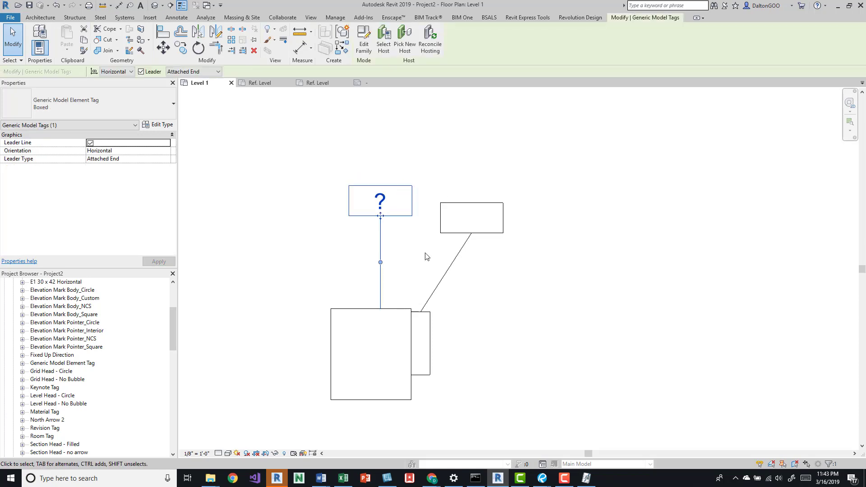
left_click(399, 314)
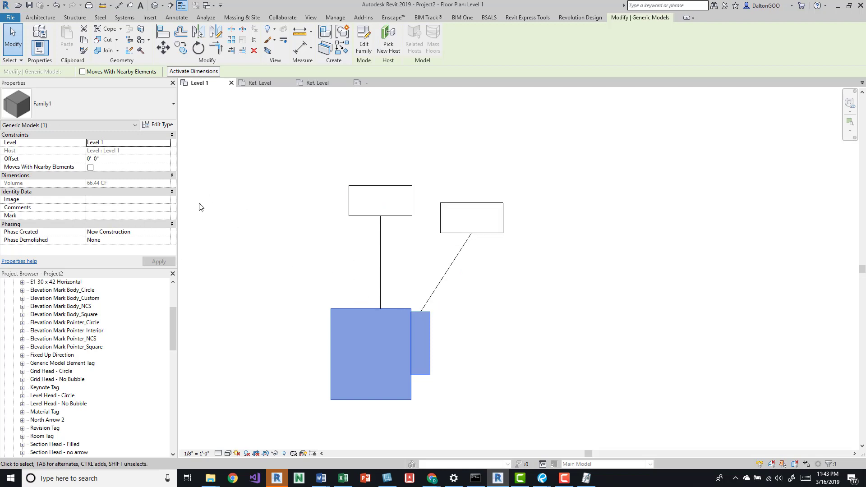
left_click(159, 124)
key("Escape")
left_click(106, 215)
type("m")
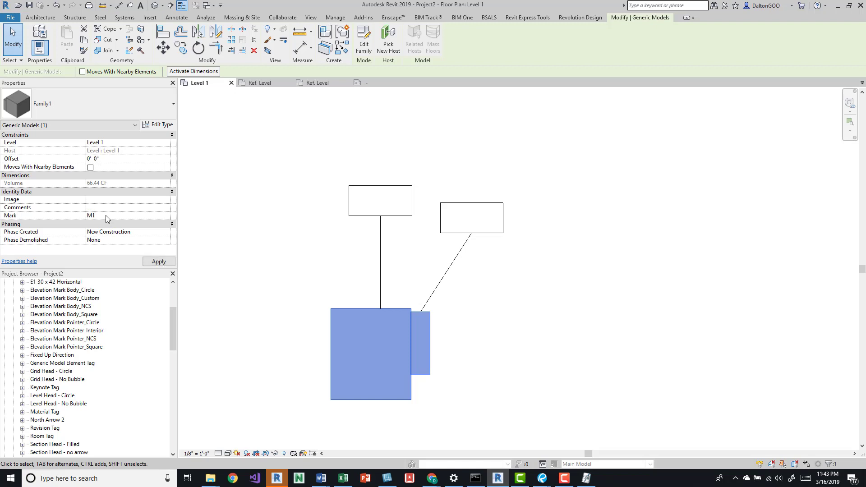
type("1")
key("Return")
left_click(321, 212)
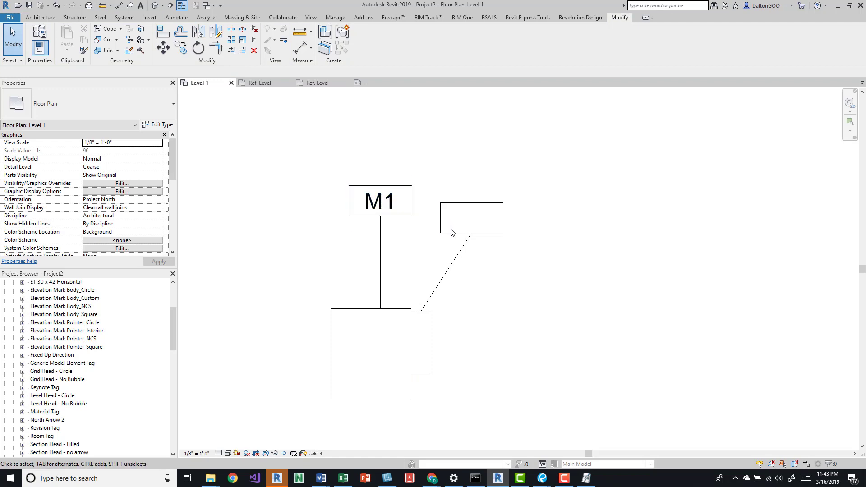
Step: Set the Mark of the nested Family2 component to M2
left_click(432, 325)
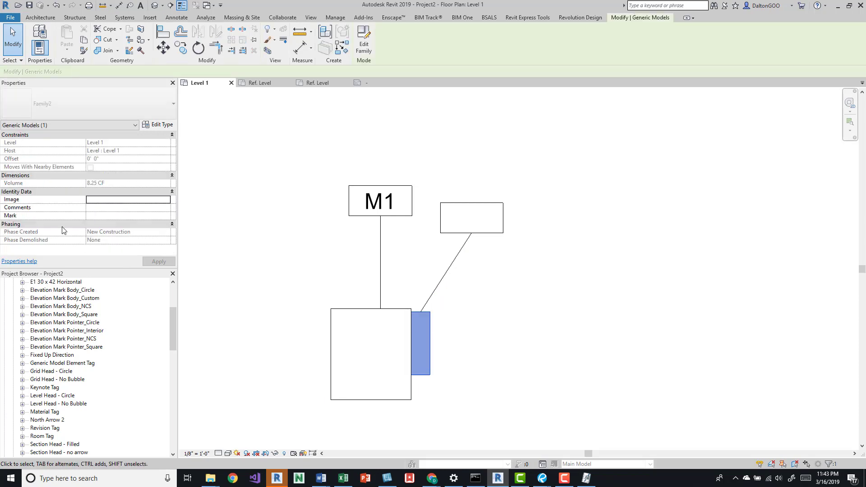
left_click(108, 215)
type("M")
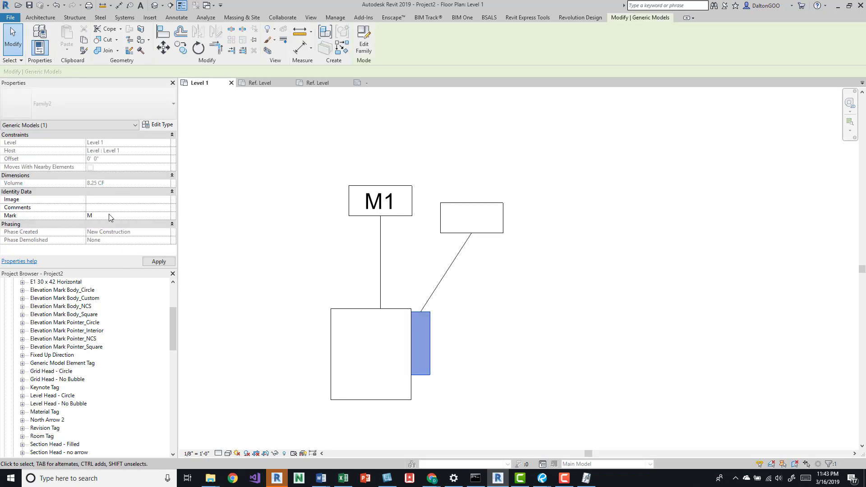
type("2")
left_click(343, 263)
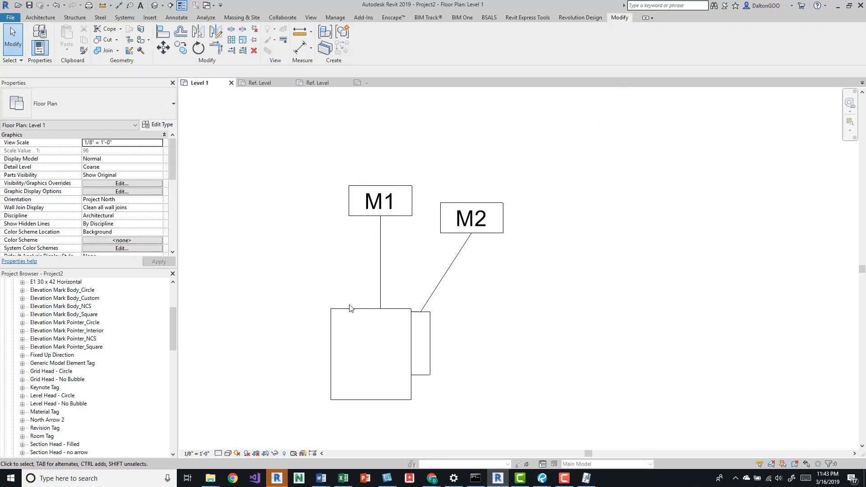
Step: In Family1's Ref. Level plan, reshape the main extrusion by pulling its upper and lower edges inward and its left edge outward
left_click(431, 338)
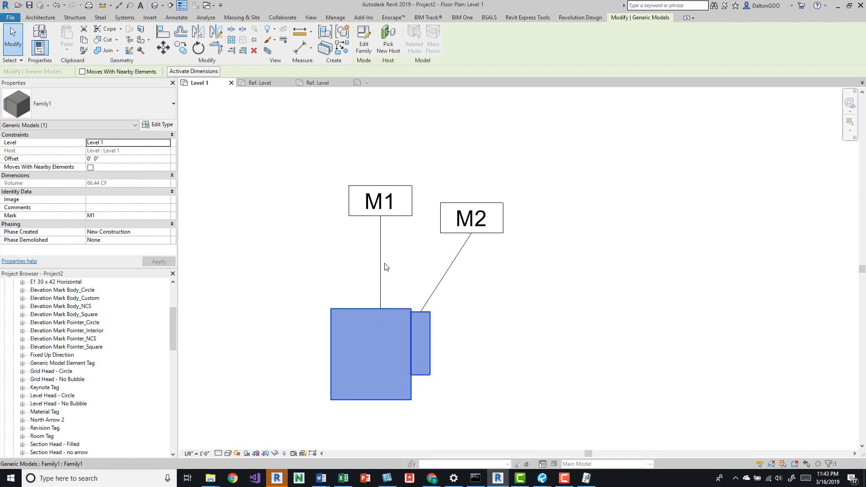
left_click(253, 84)
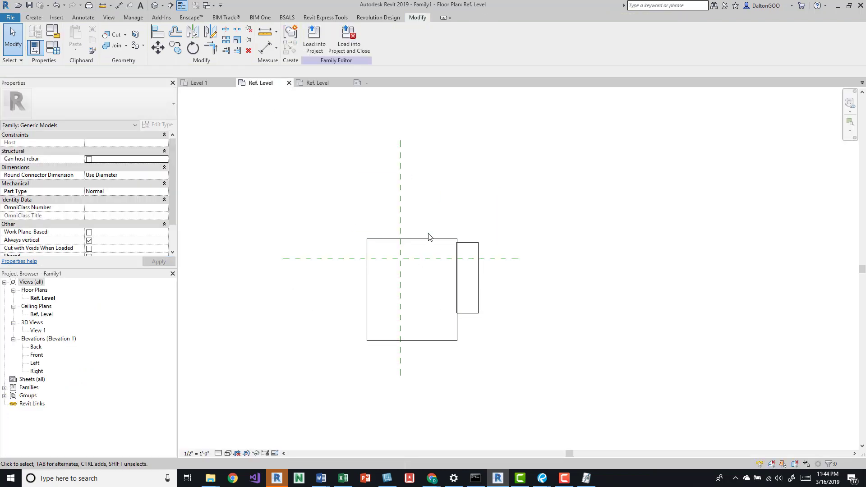
left_click(422, 240)
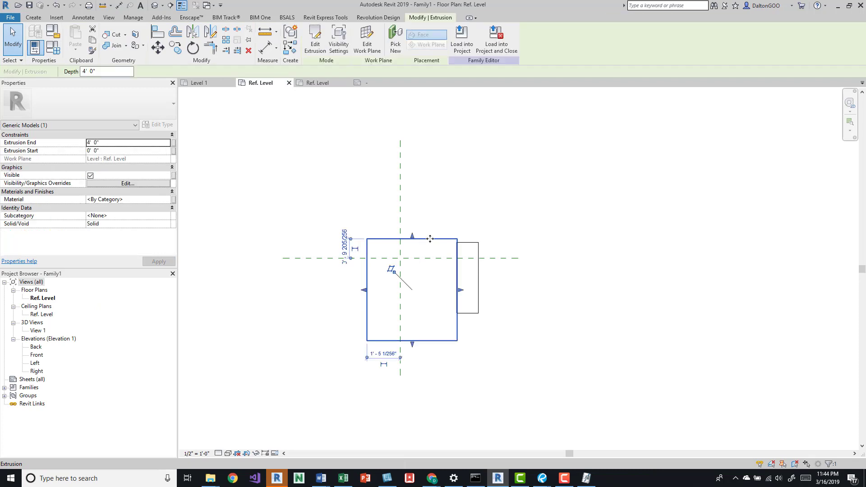
left_click_drag(412, 236, 410, 250)
left_click_drag(411, 343, 413, 301)
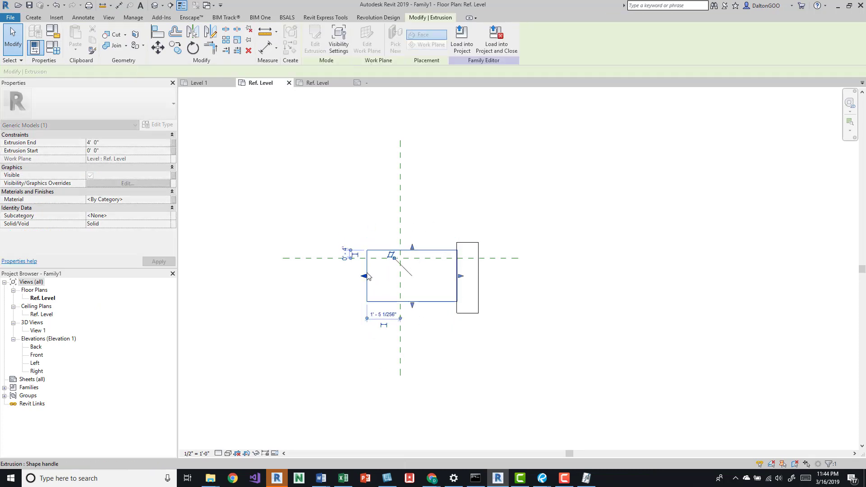
left_click_drag(365, 275, 344, 272)
Step: Load the reshaped Family1 into Project2 only, overwriting the existing version
left_click(462, 248)
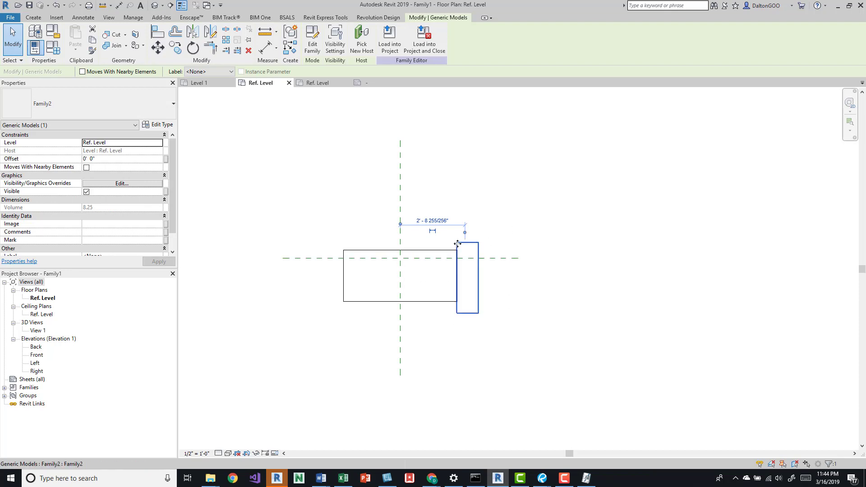
left_click(321, 82)
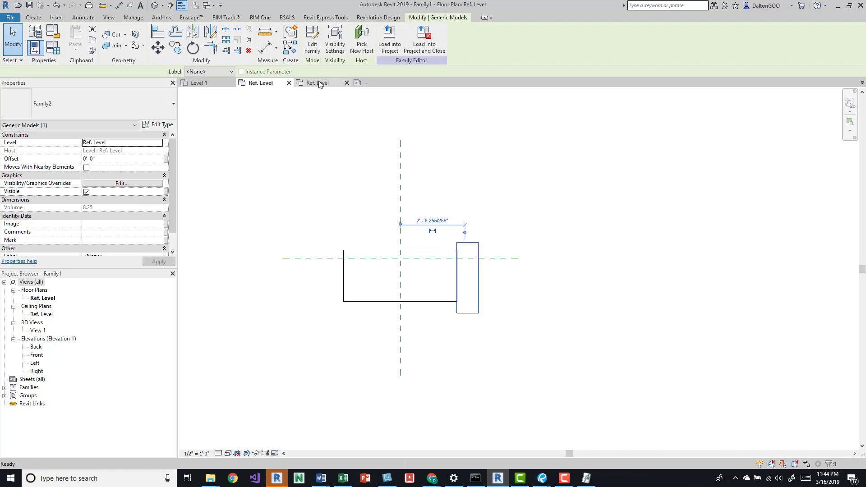
left_click(271, 84)
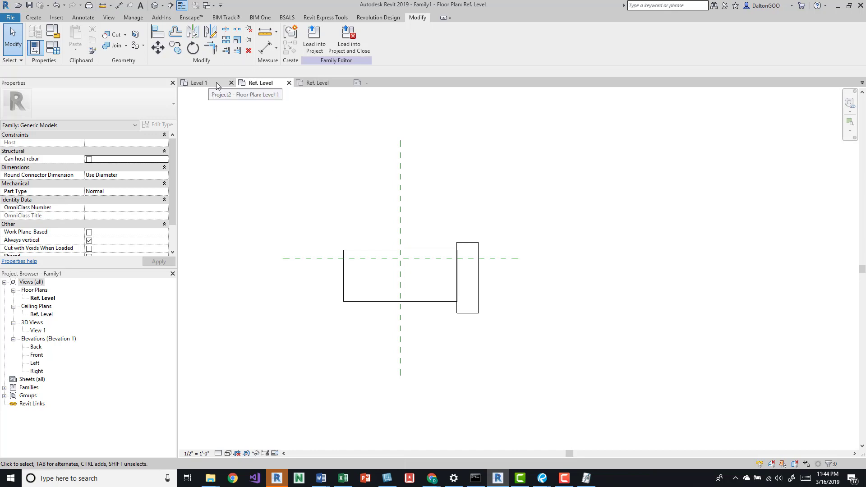
left_click(312, 36)
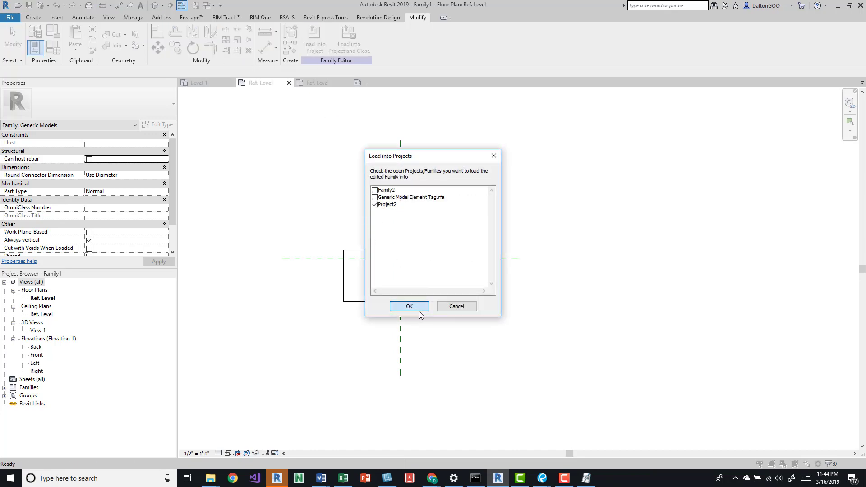
left_click(408, 306)
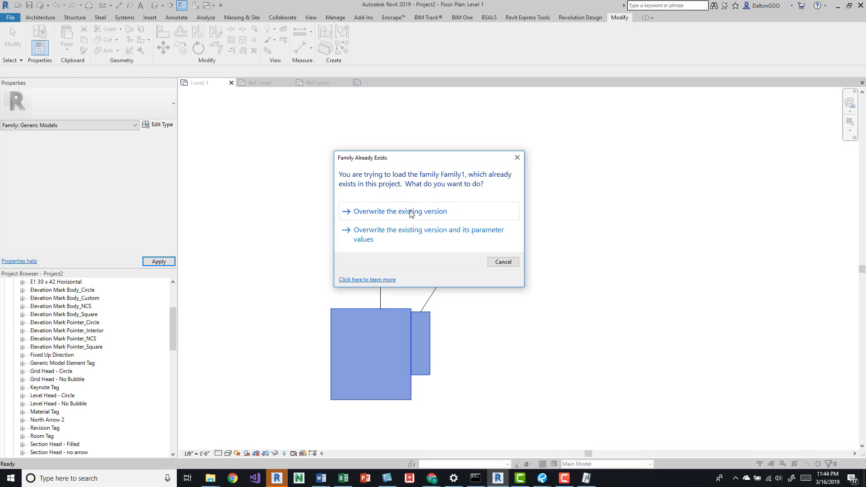
left_click(411, 213)
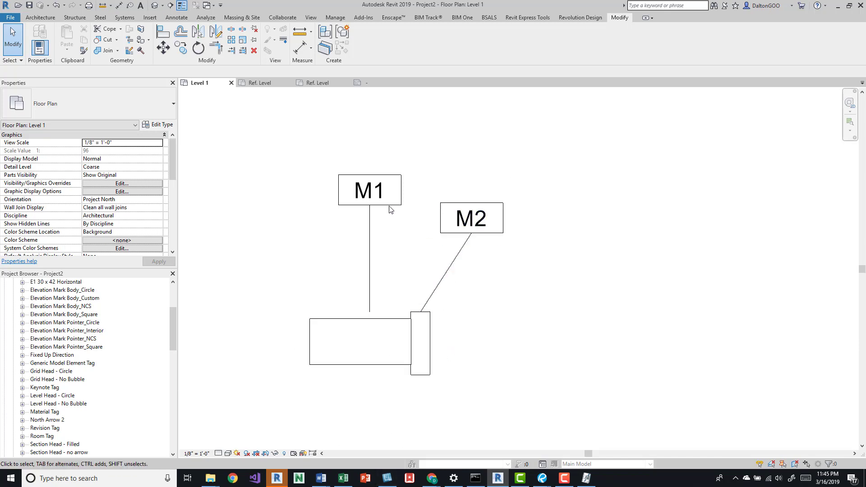
Step: Draw a 6' high Generic - 8" wall inside the L-shaped corner, parallel to the upper wall and ending in line with its free end
middle_click_drag(505, 299, 500, 304)
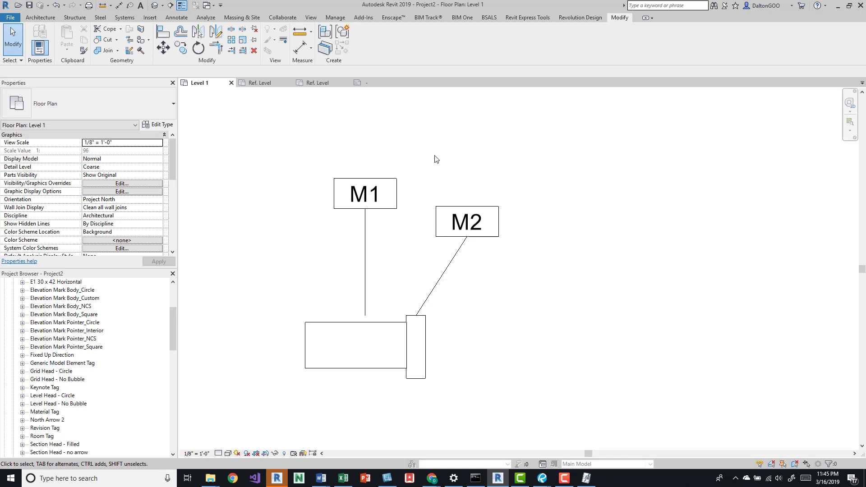
scroll(423, 154, "down", 3)
middle_click_drag(415, 182, 411, 189)
scroll(411, 189, "down", 2)
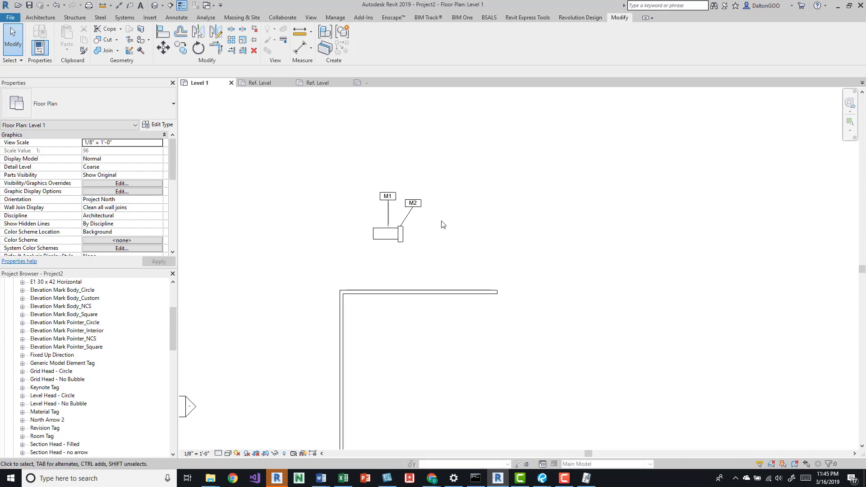
middle_click_drag(444, 281, 428, 219)
left_click(408, 279)
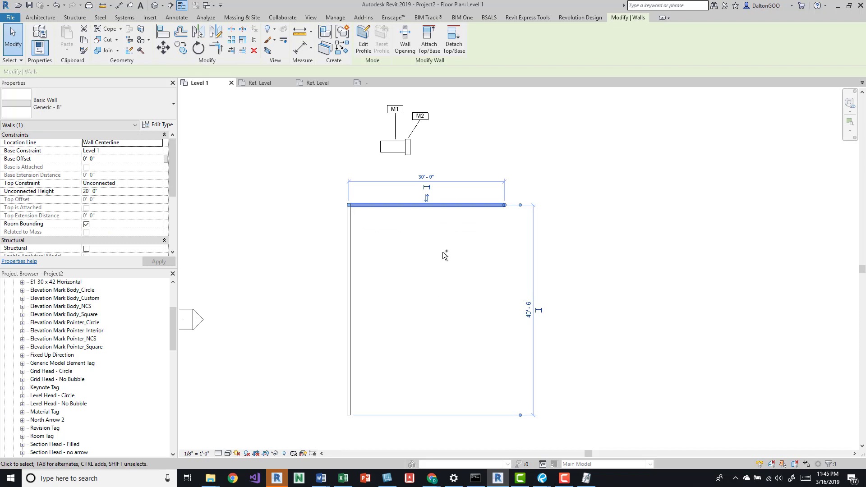
key("w")
key("a")
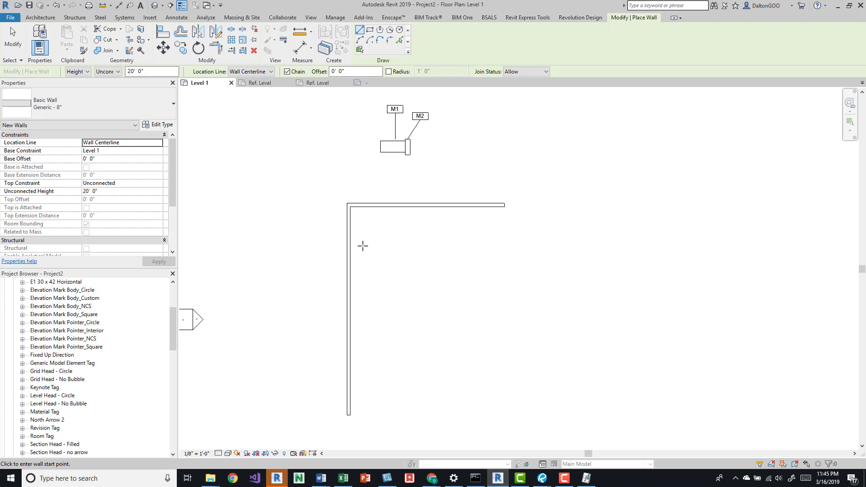
left_click(128, 72)
type("6")
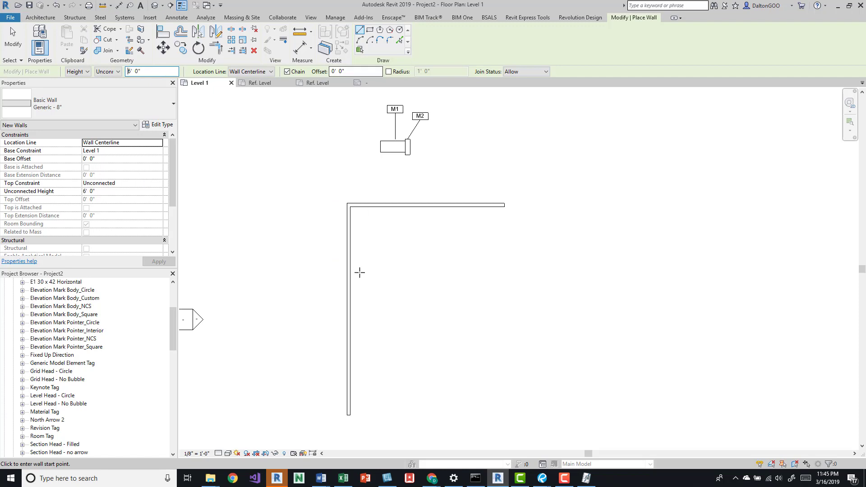
left_click(370, 292)
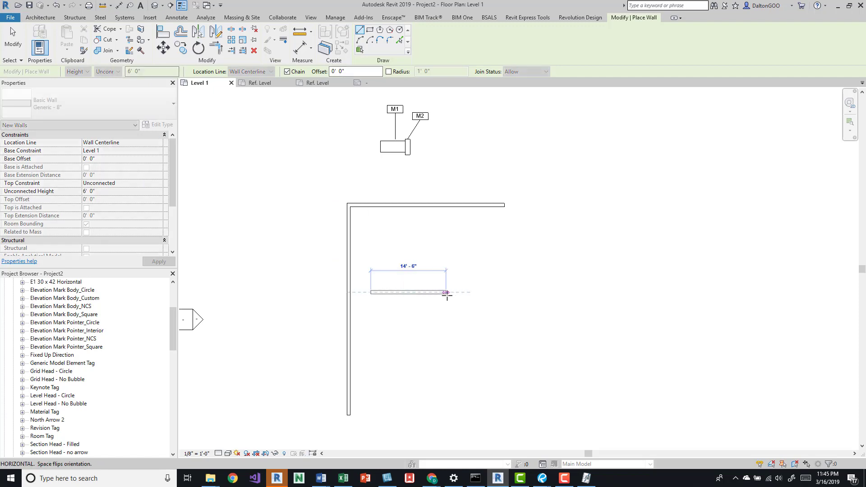
left_click(504, 292)
key("Escape")
key("Escape")
Step: Open the South elevation from its marker in the plan and examine the walls against Level 1 and Level 2
scroll(440, 218, "down", 3)
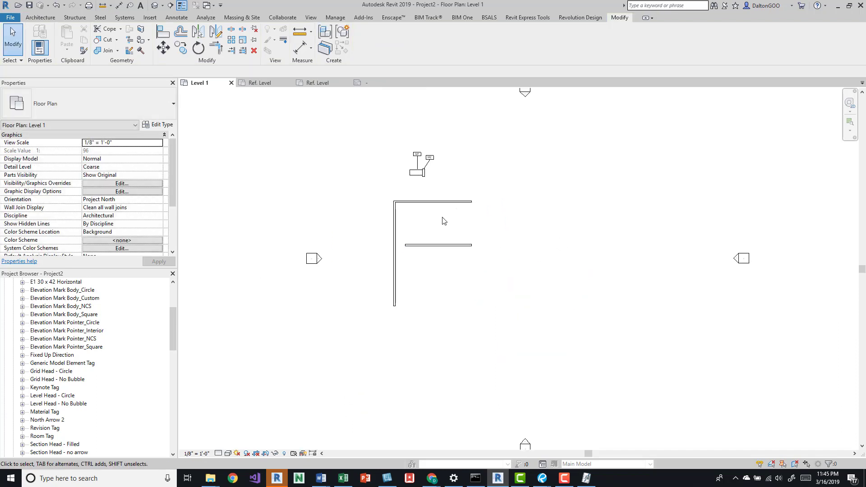
left_click(525, 443)
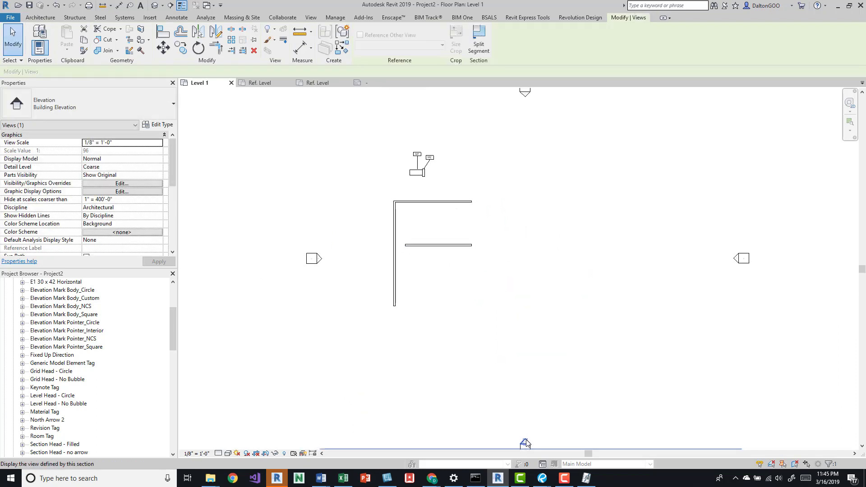
right_click(525, 444)
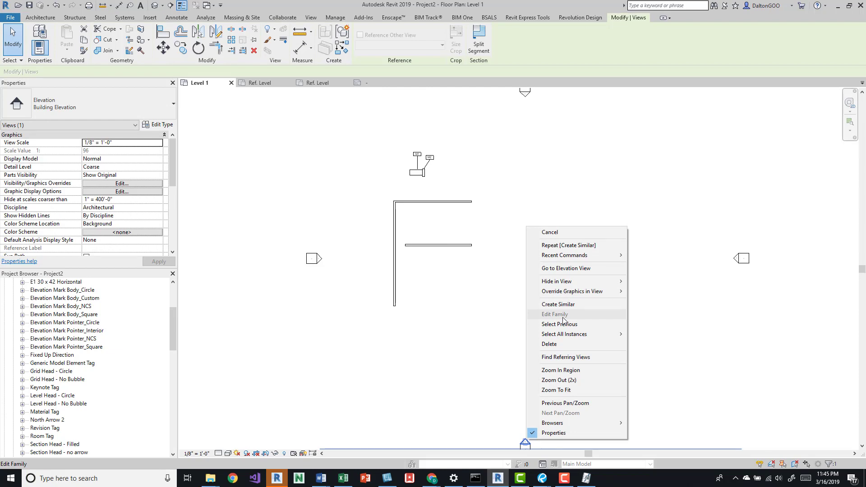
left_click(571, 270)
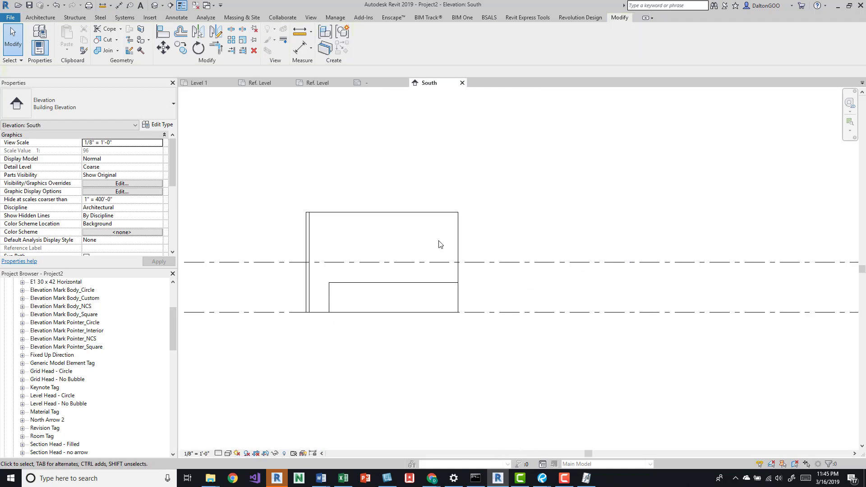
middle_click_drag(430, 284, 266, 274)
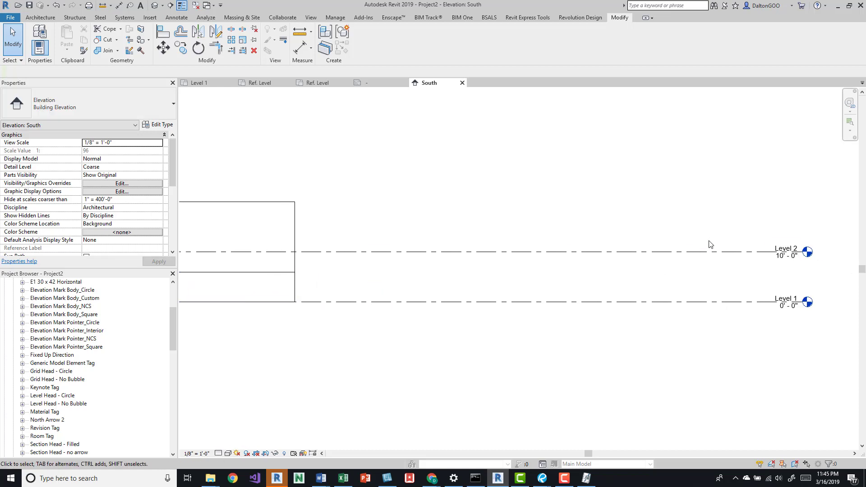
middle_click_drag(400, 250, 504, 244)
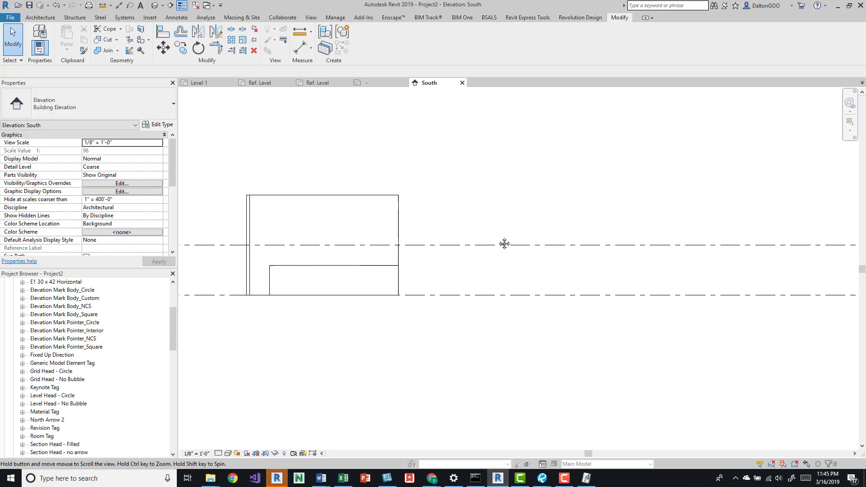
Step: From the Level 1 plan, open the default 3D view, orient it to Floor Plan: Level 1 and examine the sectioned walls and family
left_click(200, 84)
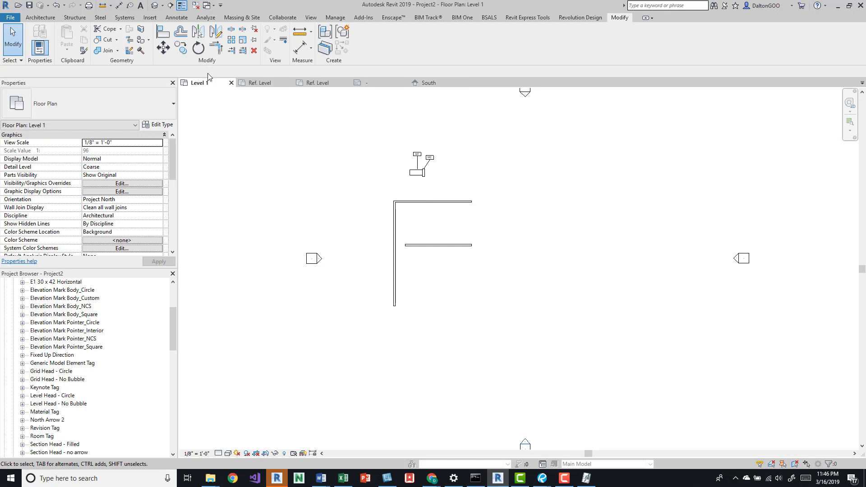
left_click(155, 6)
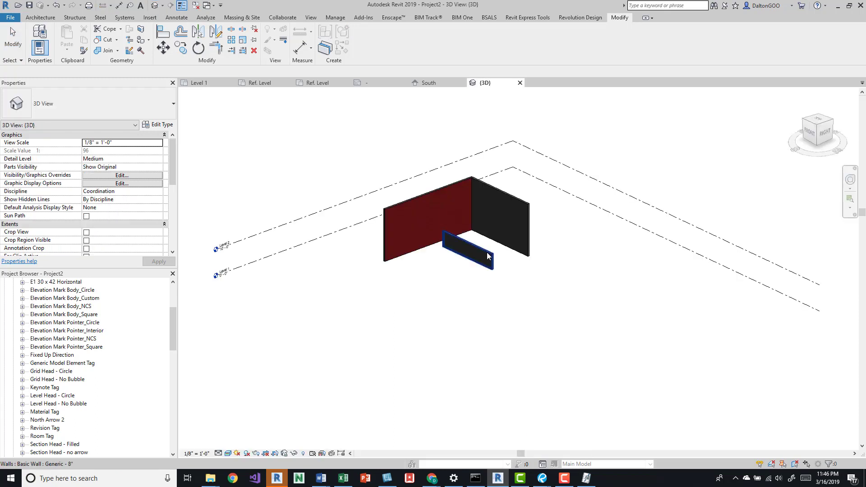
right_click(817, 128)
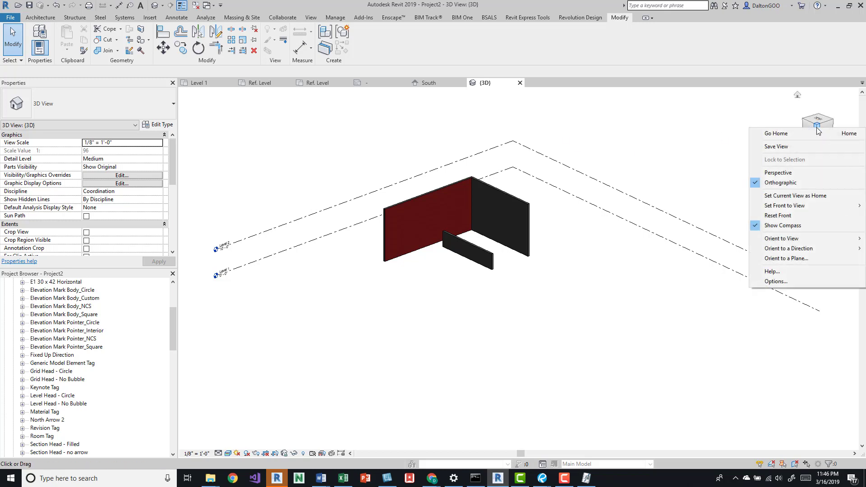
mouse_move(775, 238)
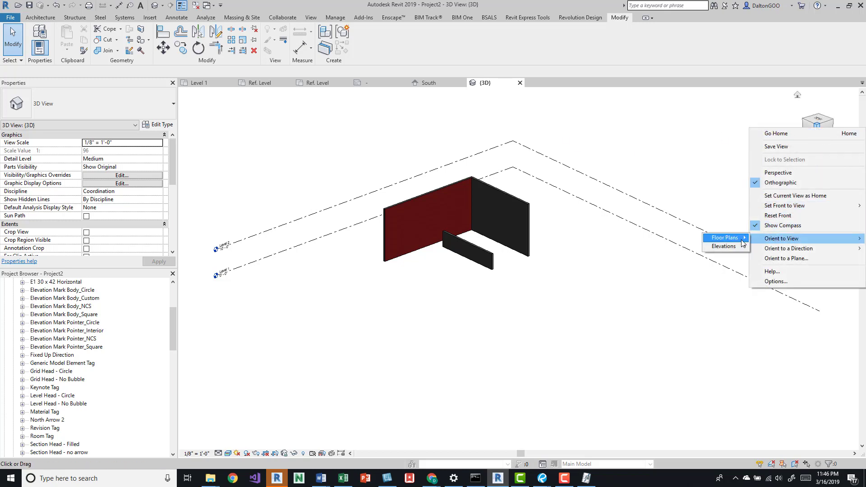
mouse_move(738, 242)
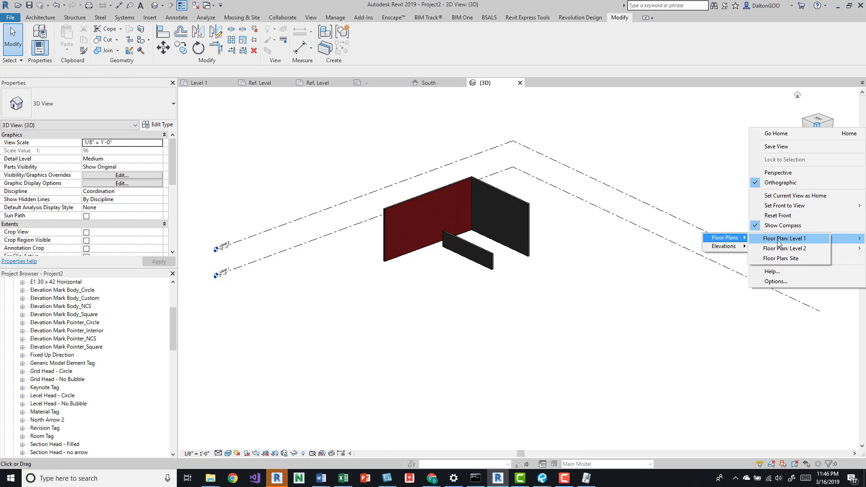
left_click(778, 243)
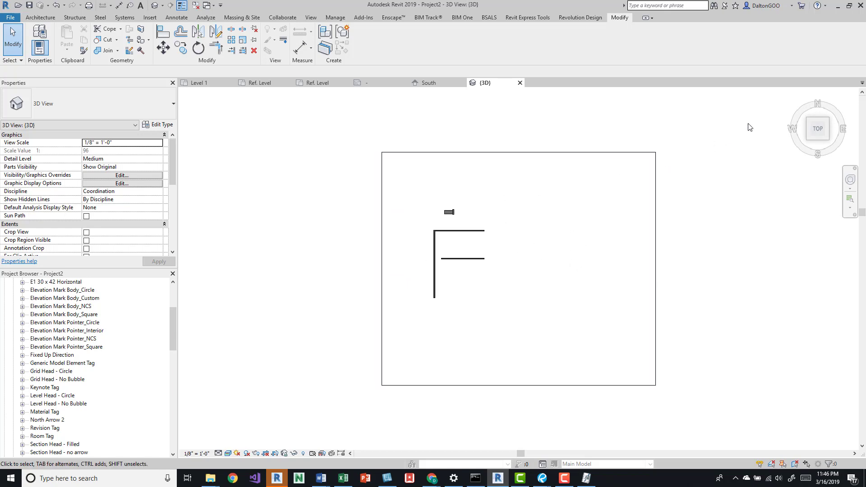
middle_click_drag(513, 290, 457, 156, "shift")
scroll(440, 212, "up", 4)
middle_click_drag(392, 239, 395, 224, "shift")
scroll(396, 296, "up", 5)
middle_click_drag(396, 306, 393, 261, "shift")
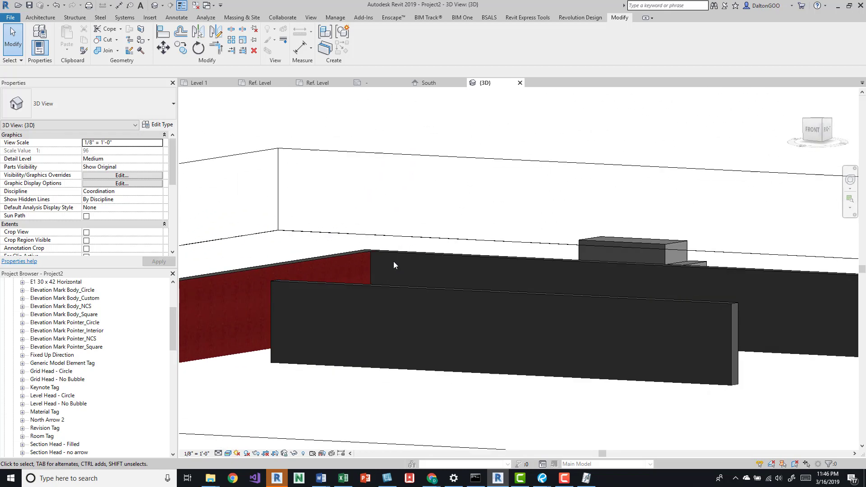
middle_click_drag(434, 283, 620, 249, "shift")
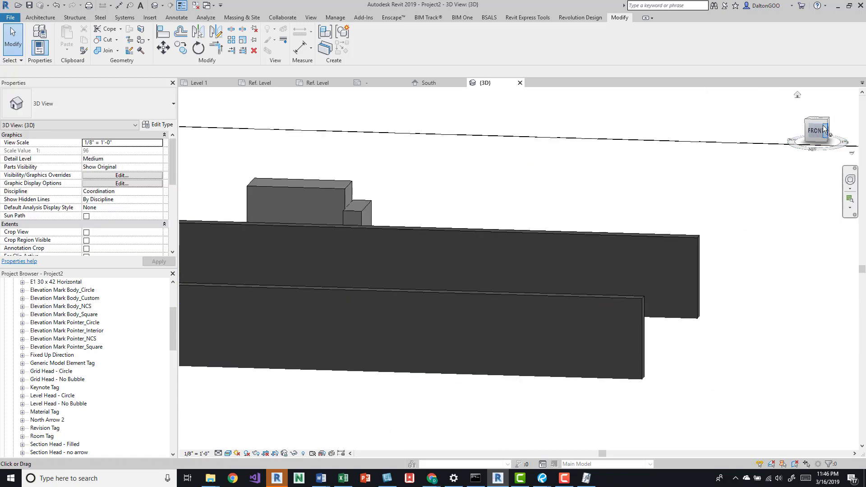
Step: Orient the 3D view to Floor Plan: Level 2 and examine the walls inside the section box
right_click(822, 125)
mouse_move(771, 235)
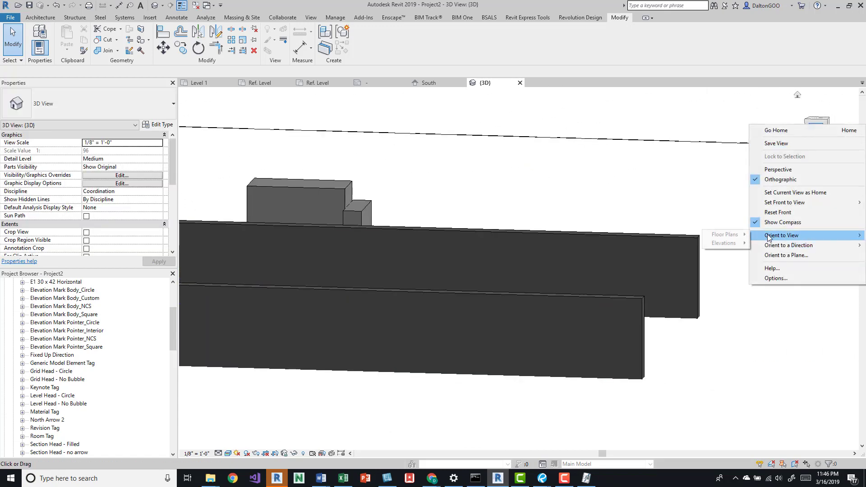
mouse_move(742, 235)
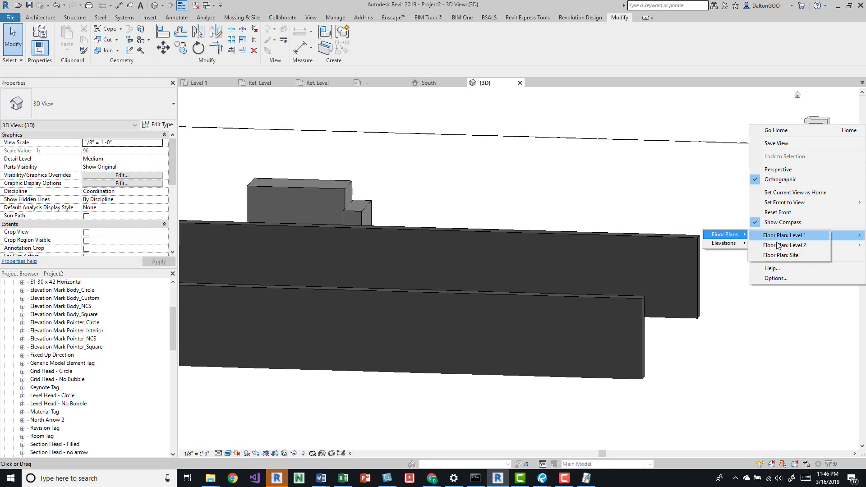
left_click(780, 246)
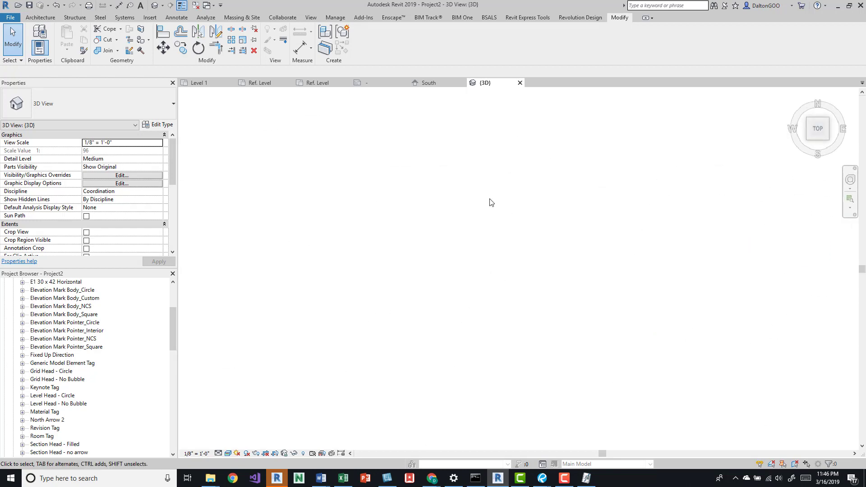
middle_click_drag(467, 275, 459, 109, "shift")
scroll(461, 243, "up", 3)
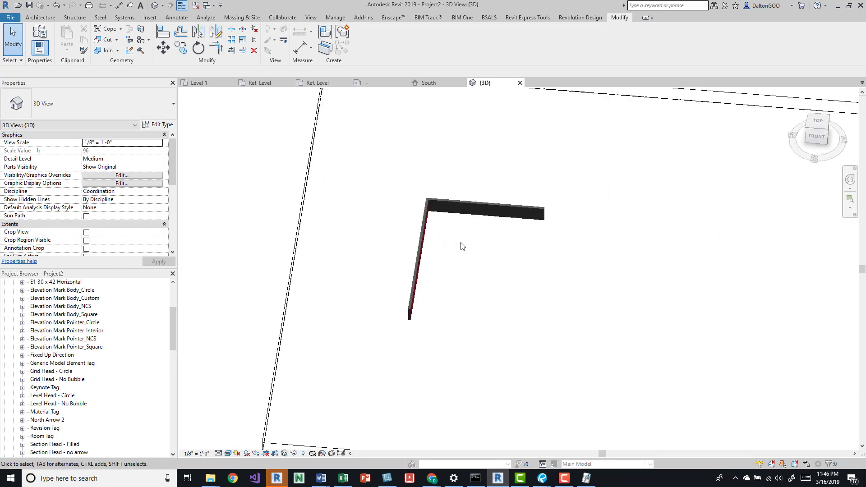
middle_click_drag(425, 285, 417, 197, "shift")
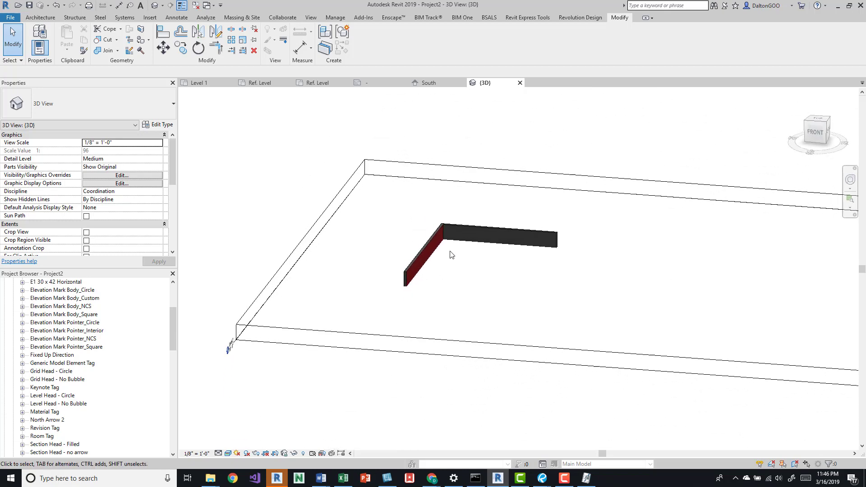
middle_click_drag(491, 239, 456, 286, "shift")
middle_click_drag(280, 257, 316, 284, "shift")
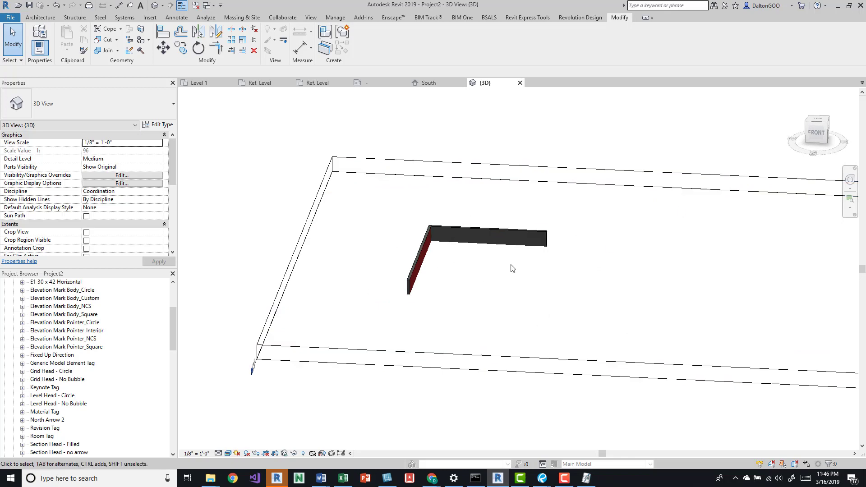
middle_click_drag(512, 269, 565, 248, "shift")
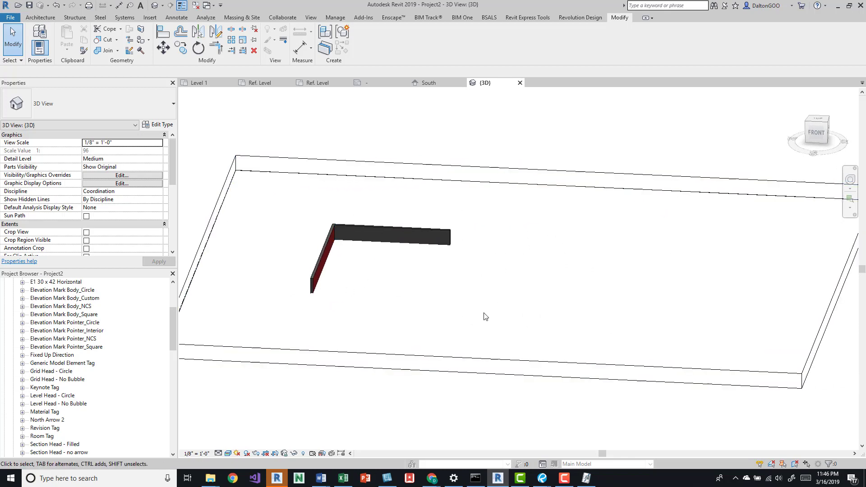
Step: Open the Level 1 floor plan and check its View Range settings without changing them
scroll(27, 326, "up", 5)
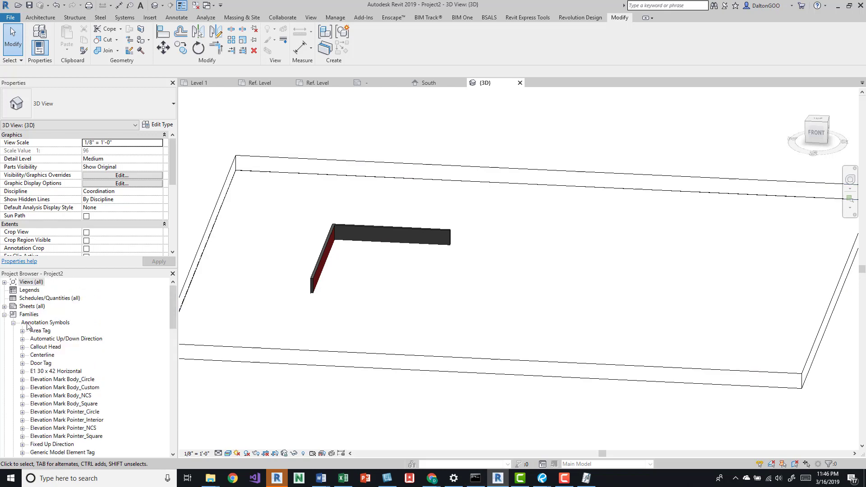
left_click(5, 283)
left_click(14, 291)
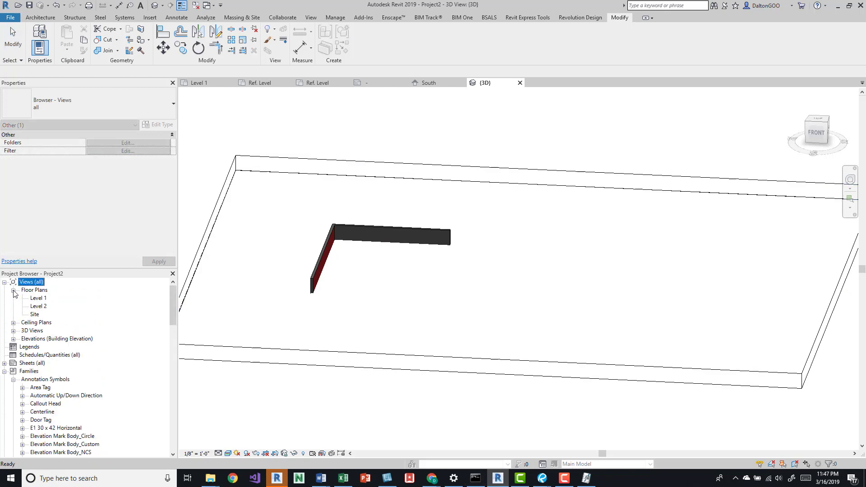
left_click(44, 300)
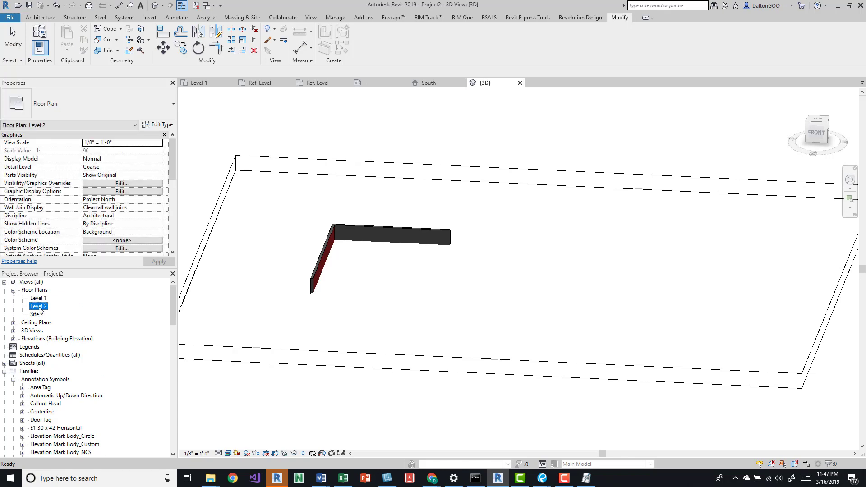
double_click(39, 299)
scroll(114, 192, "down", 3)
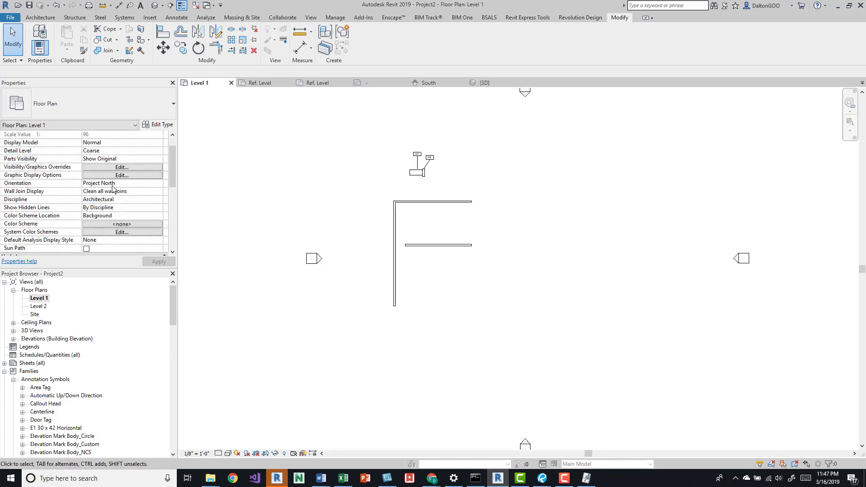
scroll(112, 221, "down", 5)
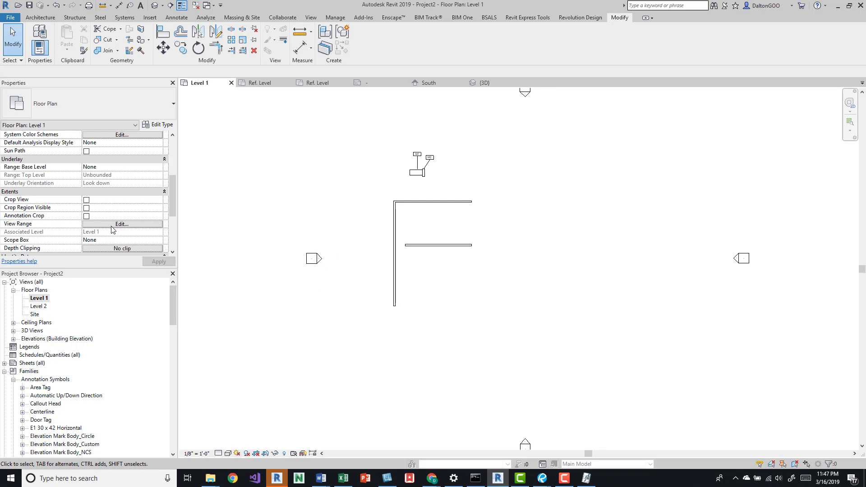
left_click(120, 226)
key("Escape")
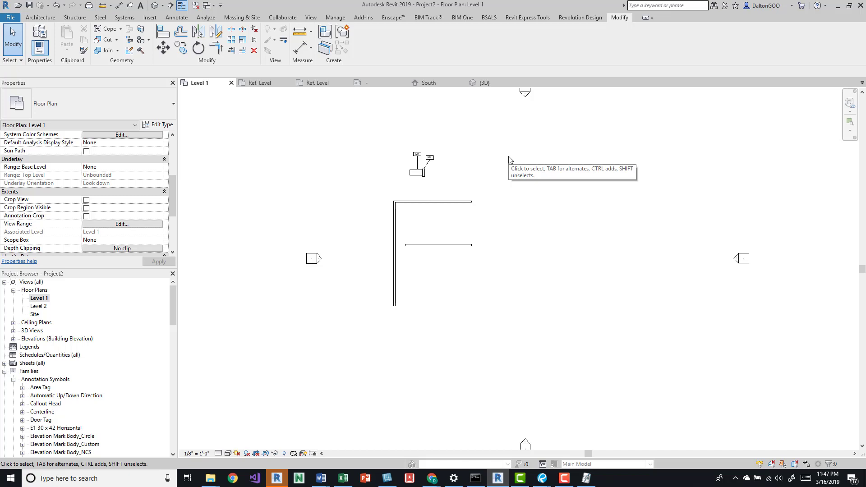
Step: Isolate the Family1 generic model from the Level 1 plan in a 3D selection box
middle_click_drag(497, 156, 497, 173)
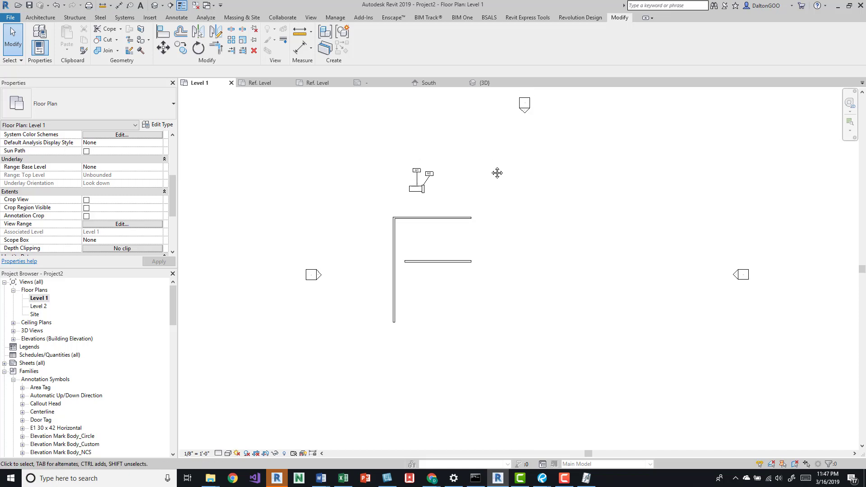
left_click(417, 188)
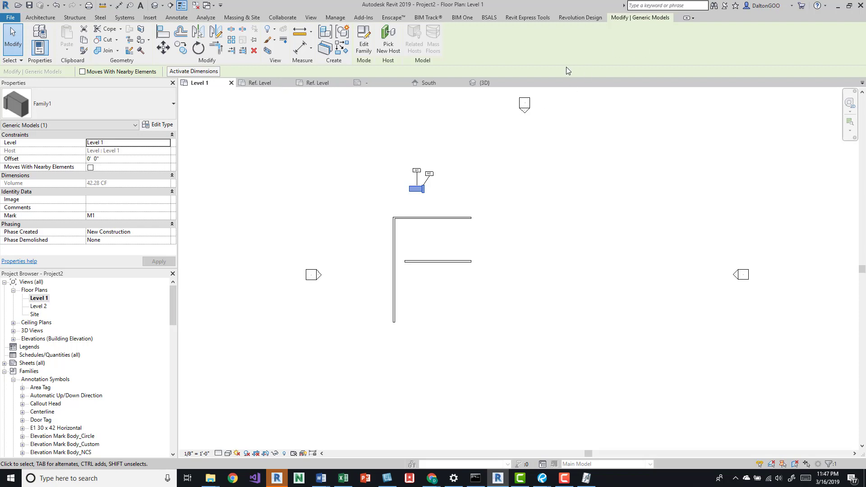
left_click(267, 51)
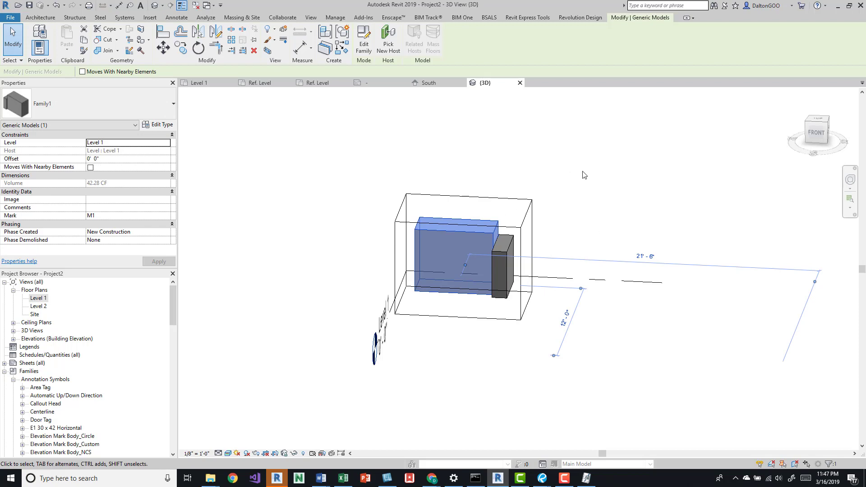
left_click(497, 177)
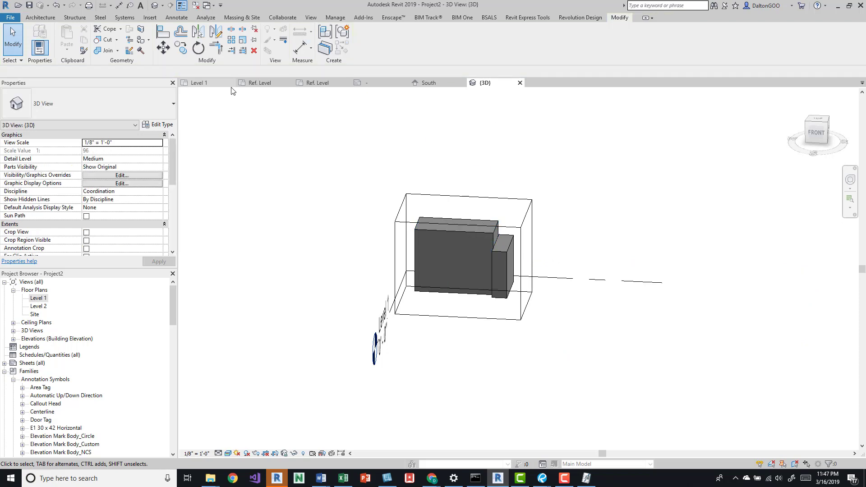
Step: Select the two horizontal walls in the Level 1 plan, isolate them in a 3D selection box and inspect them
left_click(205, 85)
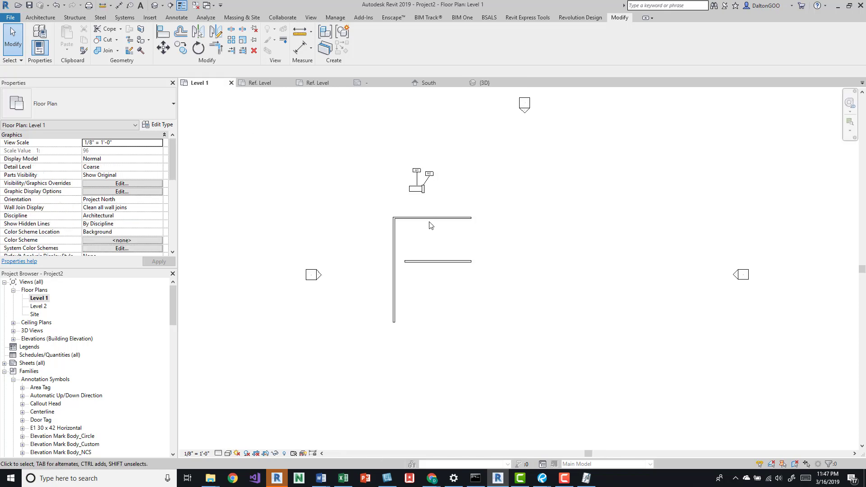
left_click_drag(430, 220, 428, 262)
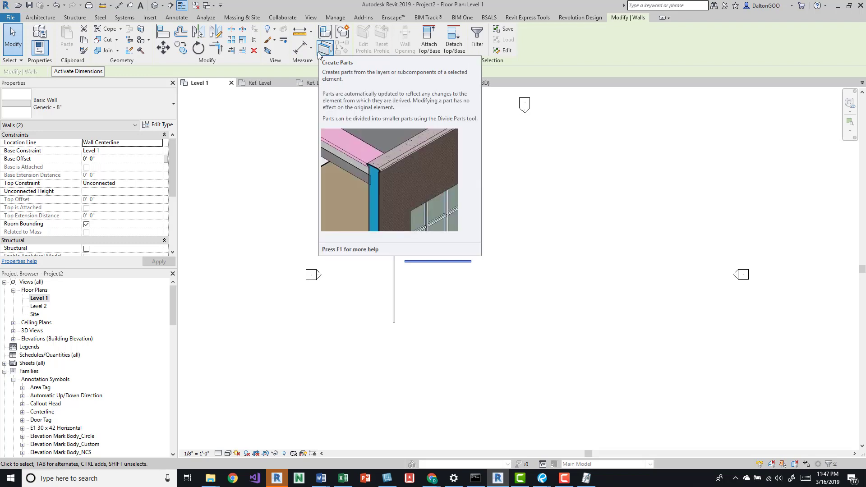
left_click(268, 50)
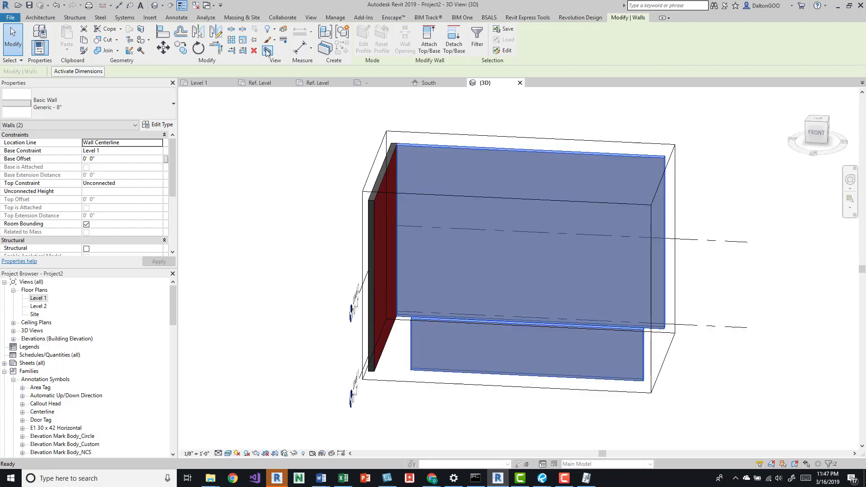
middle_click_drag(461, 228, 383, 228, "shift")
key("Escape")
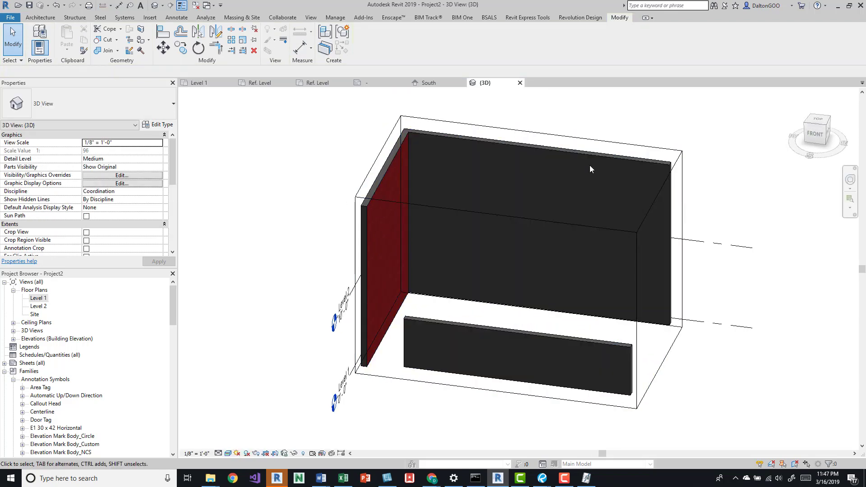
middle_click_drag(408, 140, 524, 237, "shift")
middle_click_drag(415, 192, 433, 202, "shift")
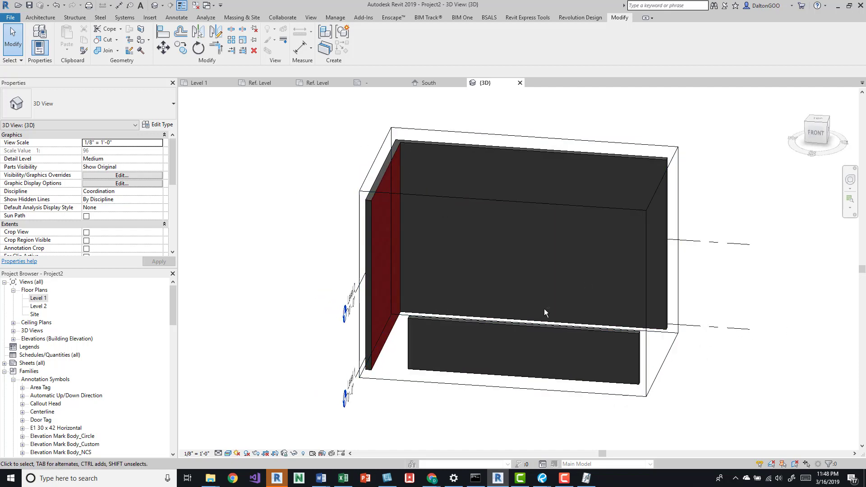
middle_click_drag(544, 308, 531, 387, "shift")
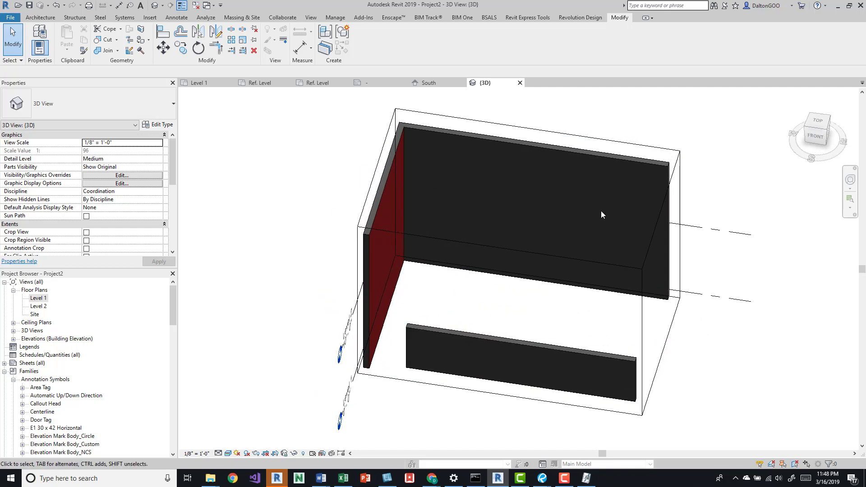
scroll(508, 252, "up", 1)
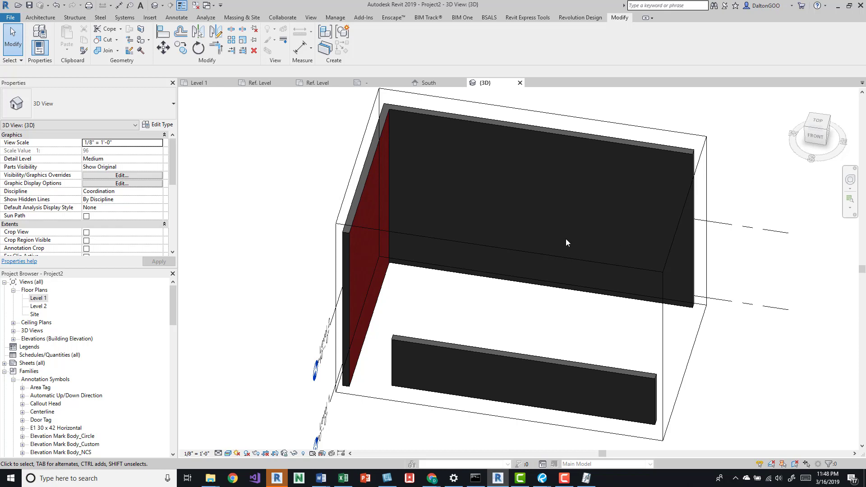
Step: Check the titleblock choices for a new sheet, including None, without creating the sheet
left_click(4, 372)
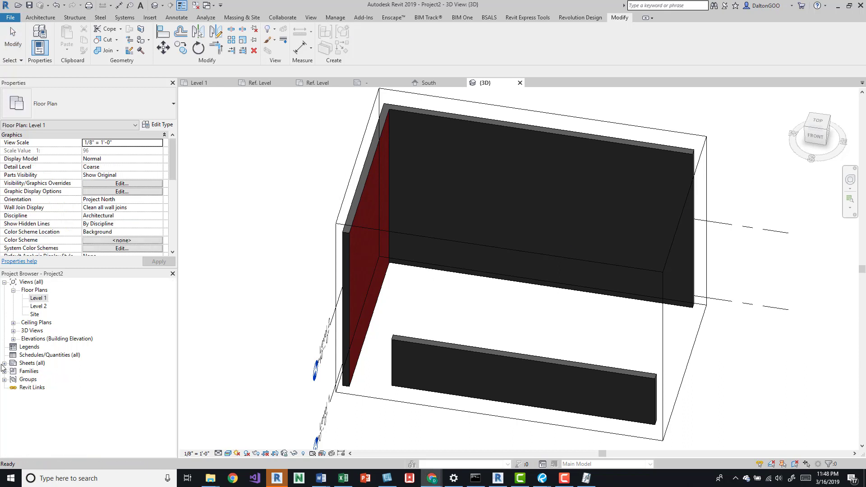
left_click(4, 363)
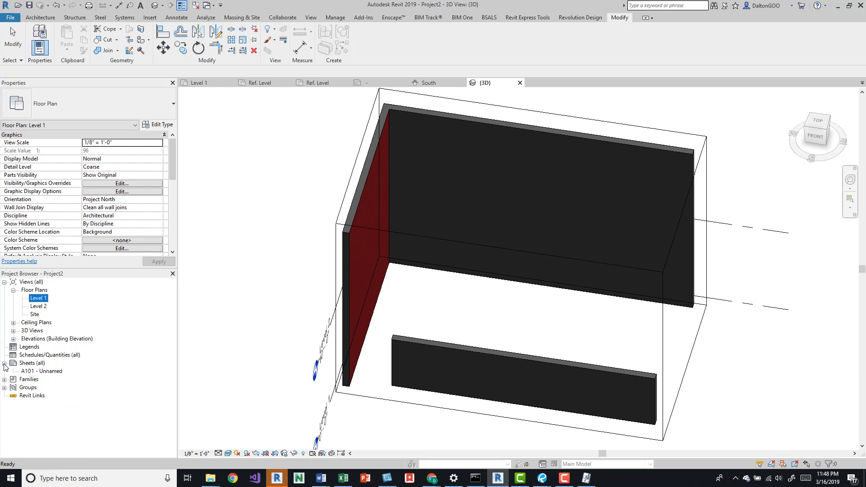
right_click(32, 363)
left_click(43, 368)
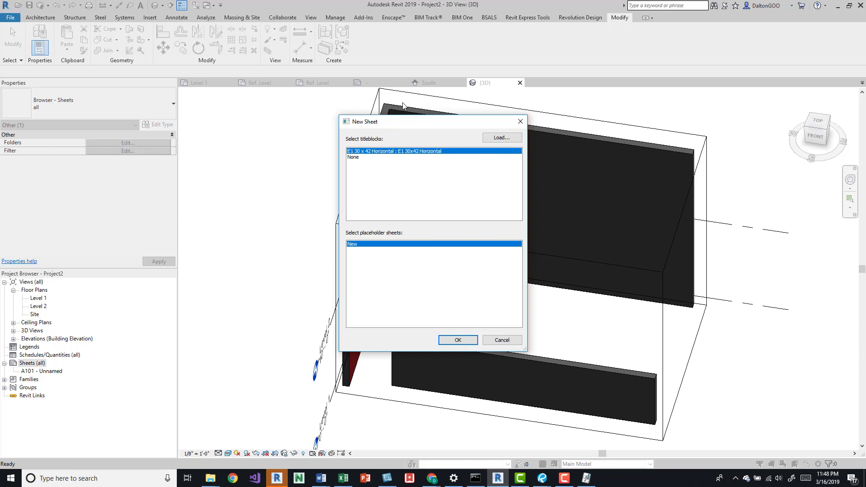
left_click(364, 158)
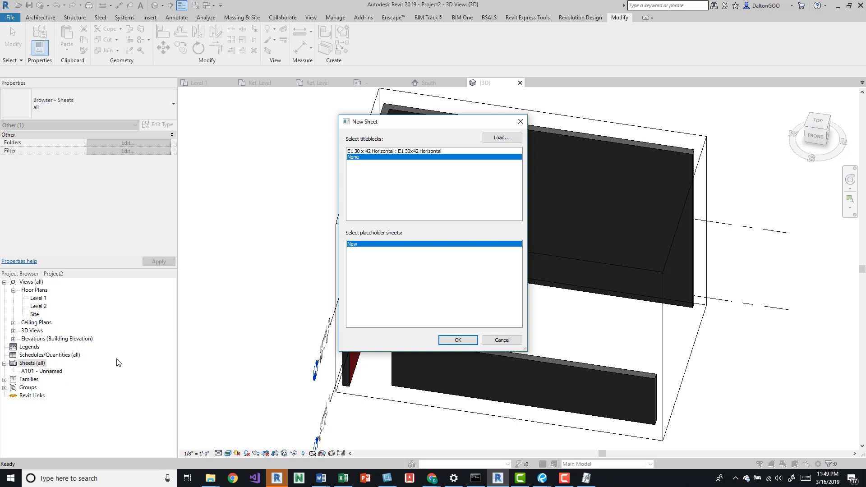
left_click(520, 121)
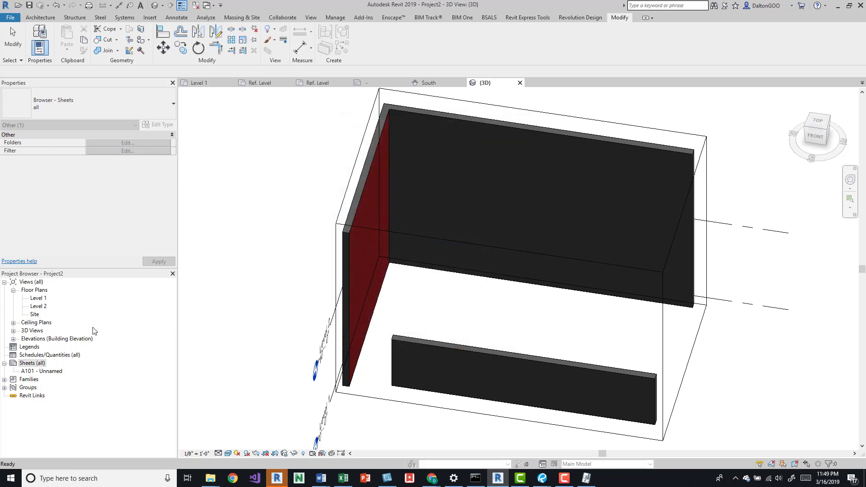
Step: Open sheet A101 to view its titleblock, and close it again
left_click(38, 298)
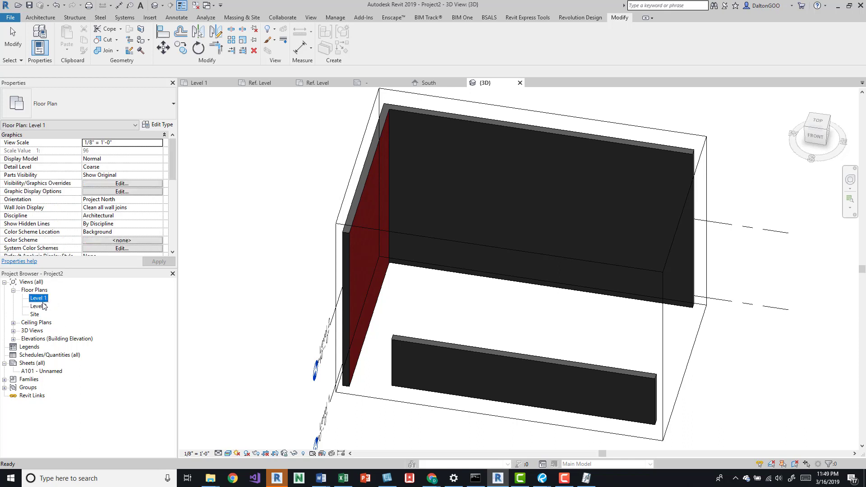
double_click(41, 372)
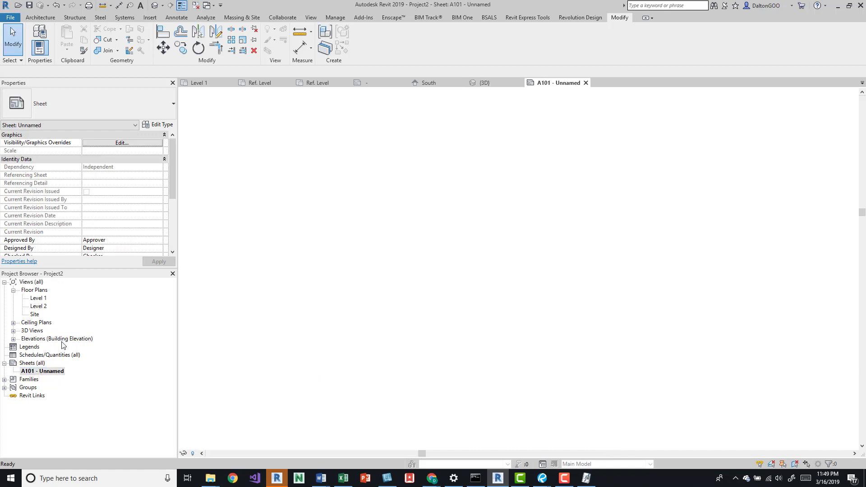
left_click(38, 298)
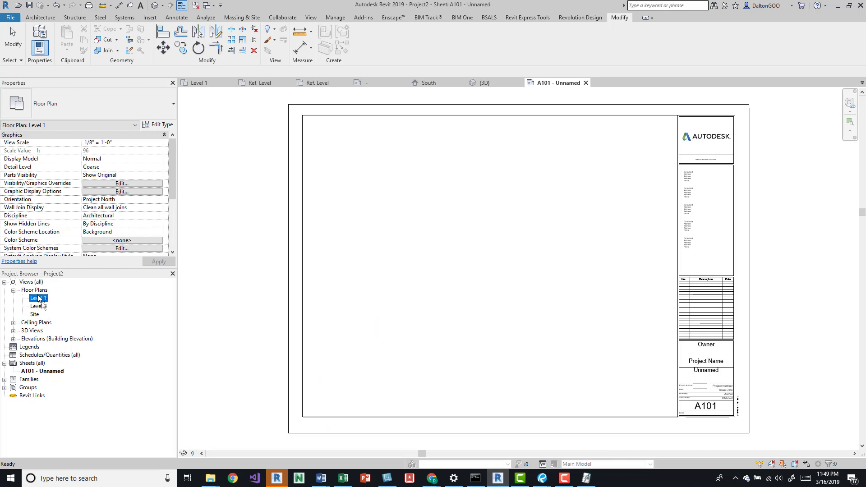
left_click(585, 83)
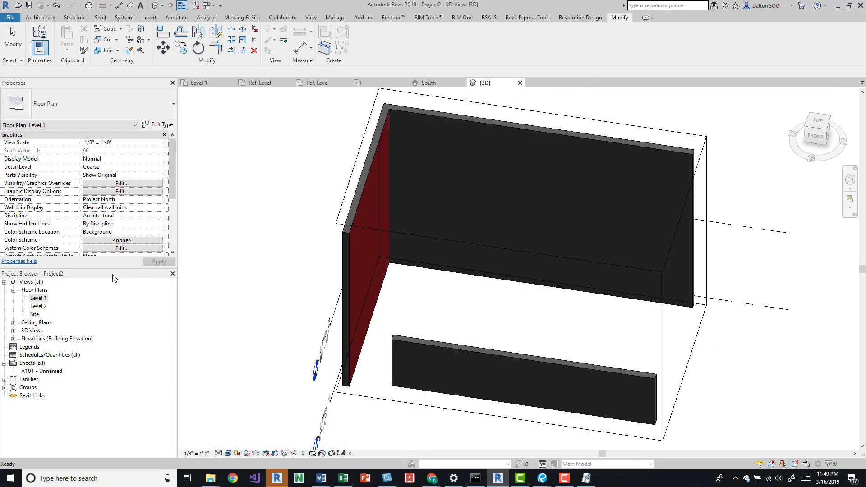
Step: Place the Level 1 floor plan near the middle of sheet A101's drawing area and close the sheet
left_click(38, 298)
left_click(44, 371)
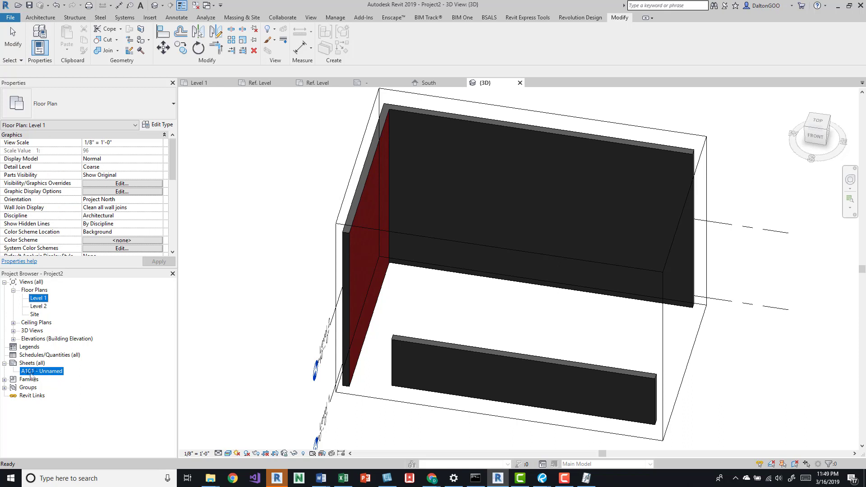
double_click(30, 373)
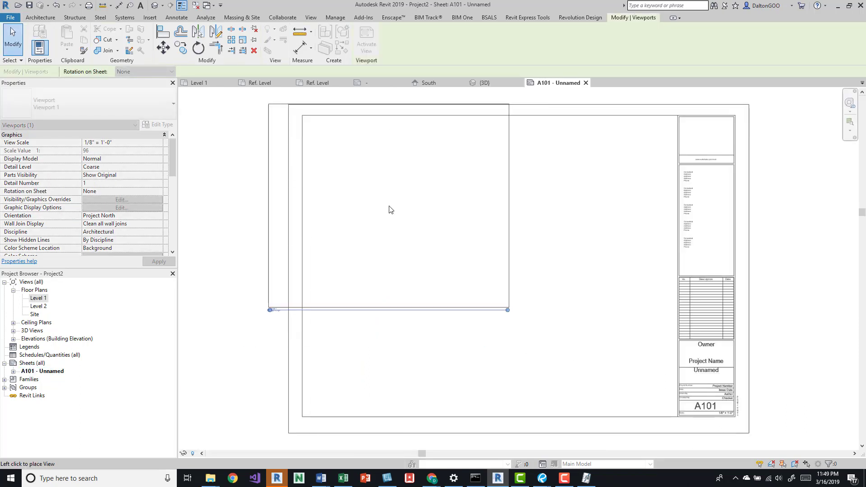
left_click(457, 230)
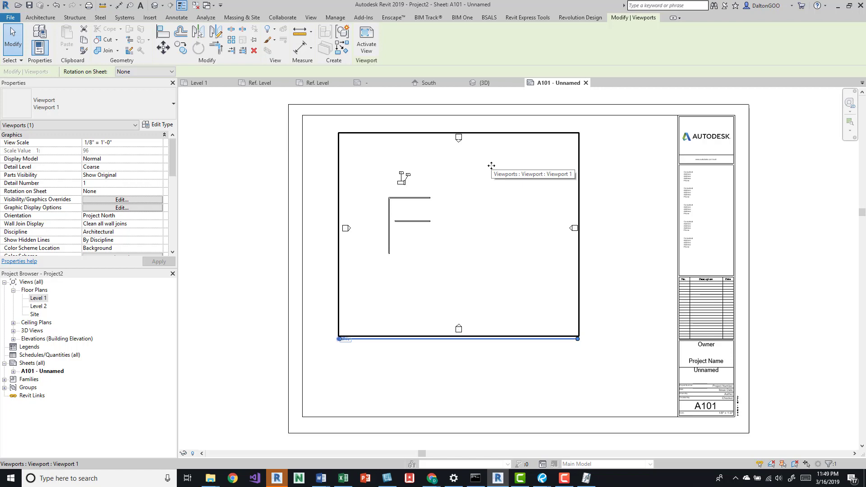
left_click(585, 83)
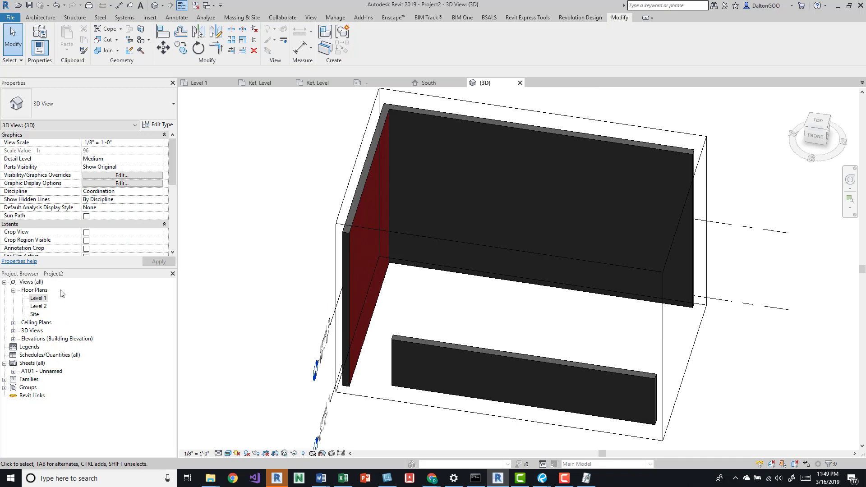
Step: Reopen sheet A101 and try to place the Level 1 floor plan on it a second time
left_click(38, 299)
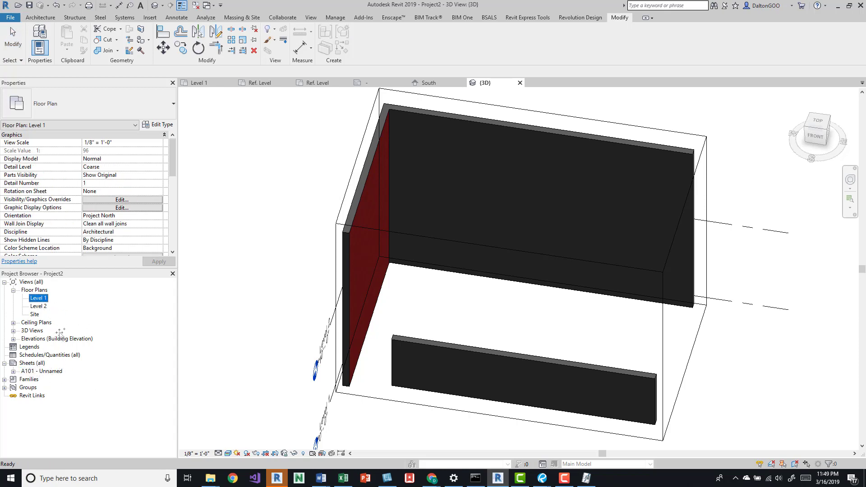
left_click(61, 373)
double_click(61, 373)
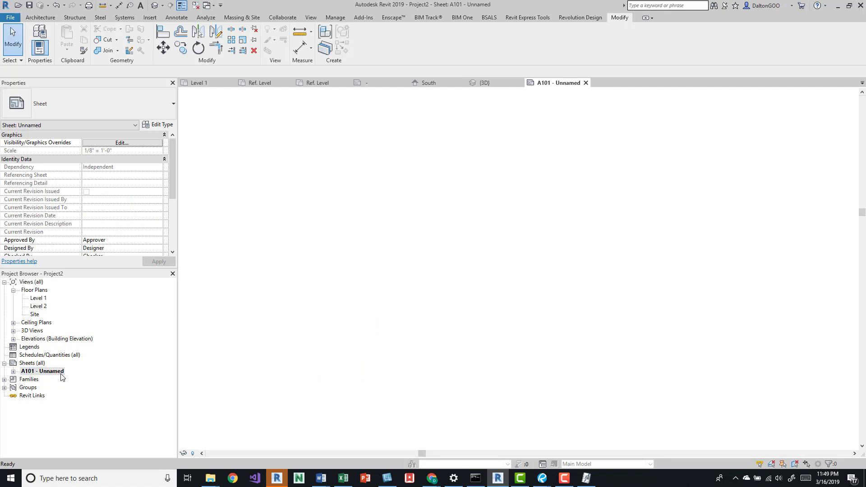
left_click_drag(38, 299, 465, 208)
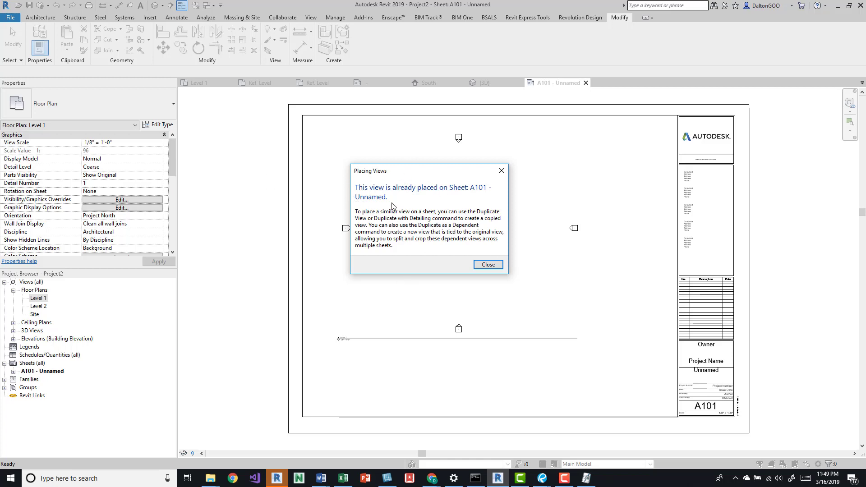
left_click(501, 171)
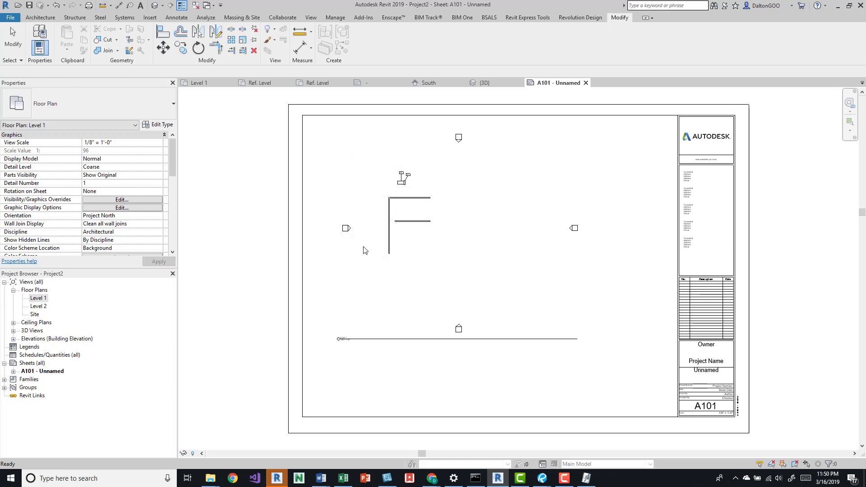
Step: Check the Duplicate View options for the Level 1 floor plan without creating a copy
right_click(37, 298)
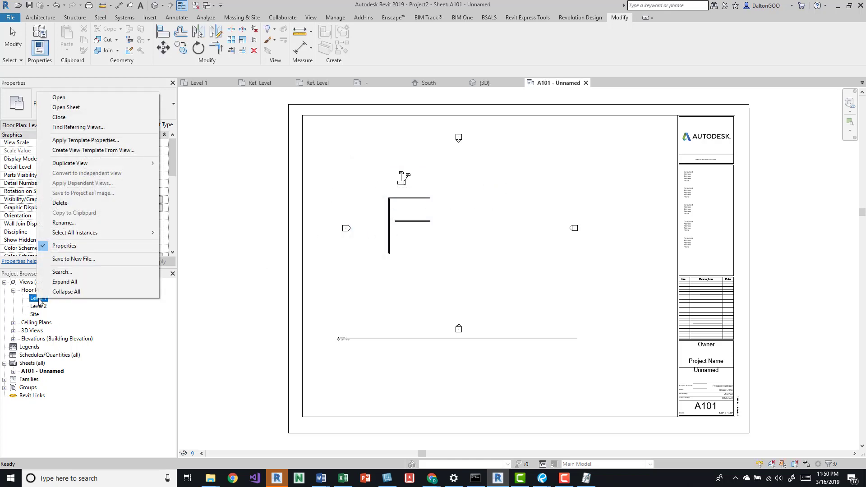
mouse_move(102, 164)
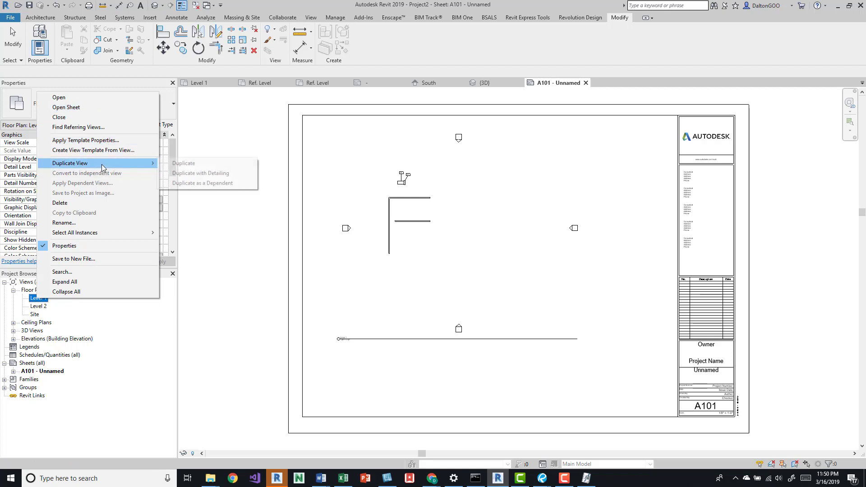
left_click(460, 215)
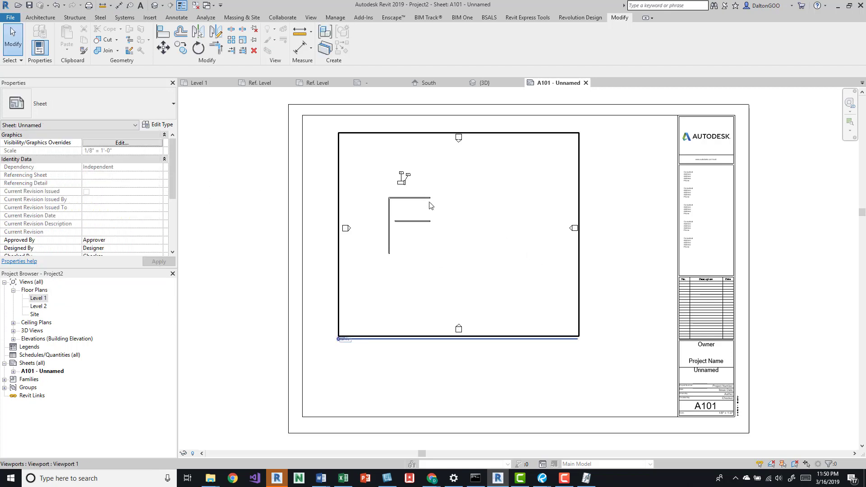
Step: Delete the Level 1 viewport from sheet A101
left_click(429, 202)
key("Delete")
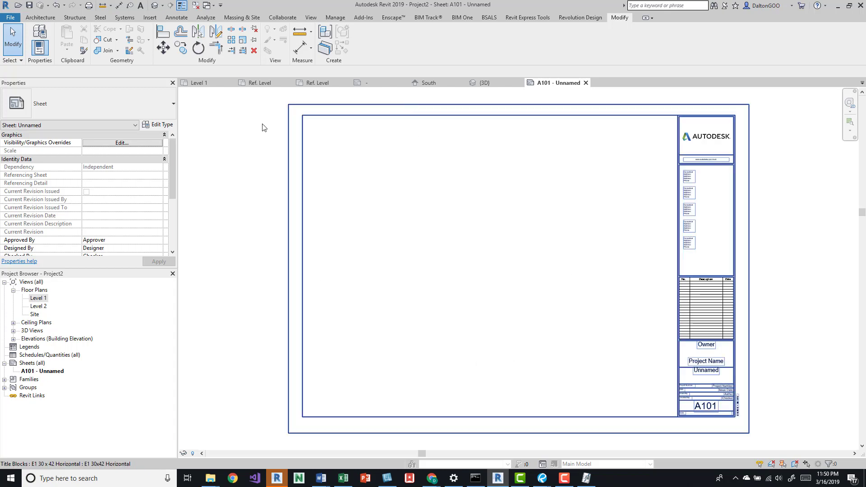
Step: Open the Level 1 floor plan and bring the walls and tagged family into view
left_click(200, 83)
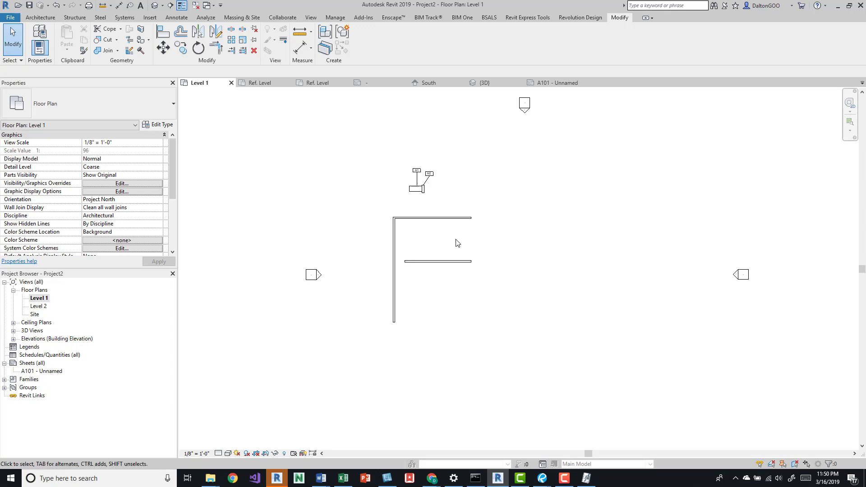
scroll(419, 228, "up", 2)
middle_click_drag(420, 226, 400, 257)
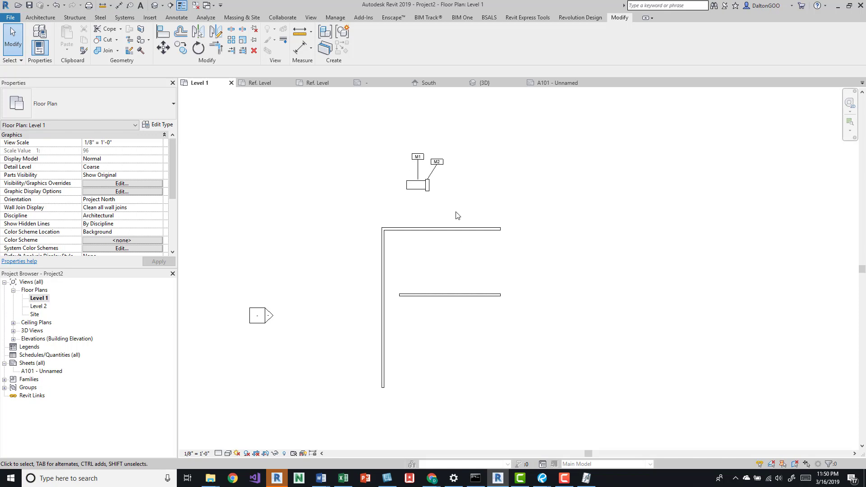
middle_click_drag(456, 216, 453, 283)
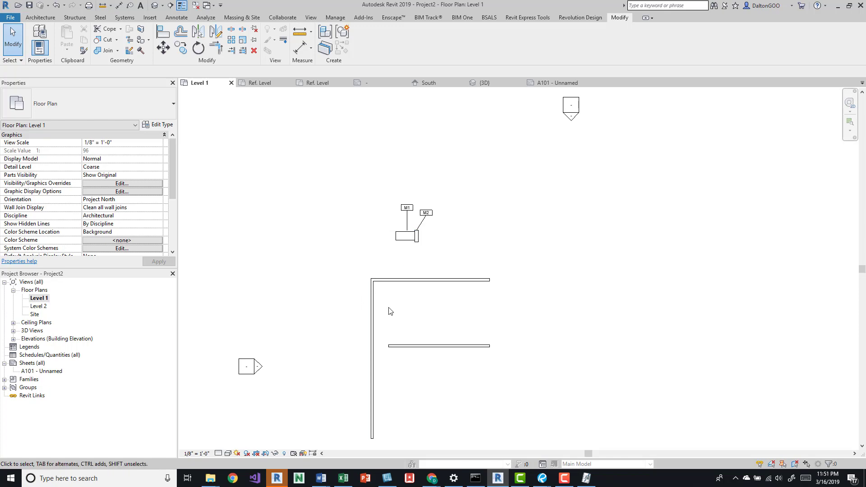
Step: Try to draw a vertical grid line upward through the left end of the lower horizontal wall in Level 1
key("g")
key("r")
key("Escape")
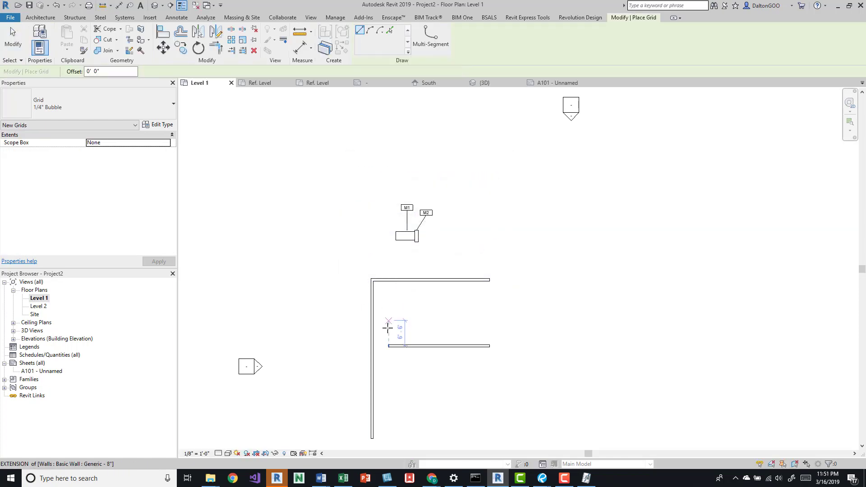
middle_click_drag(388, 328, 391, 270)
left_click(385, 367)
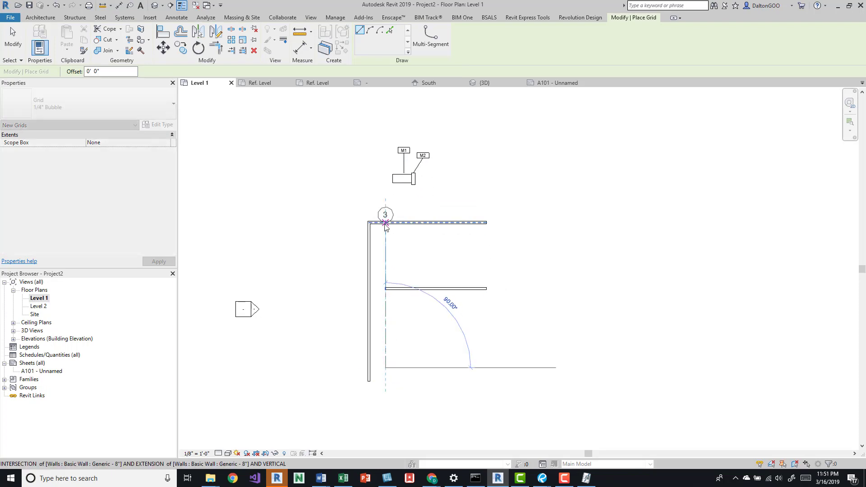
key("Escape")
key("Escape")
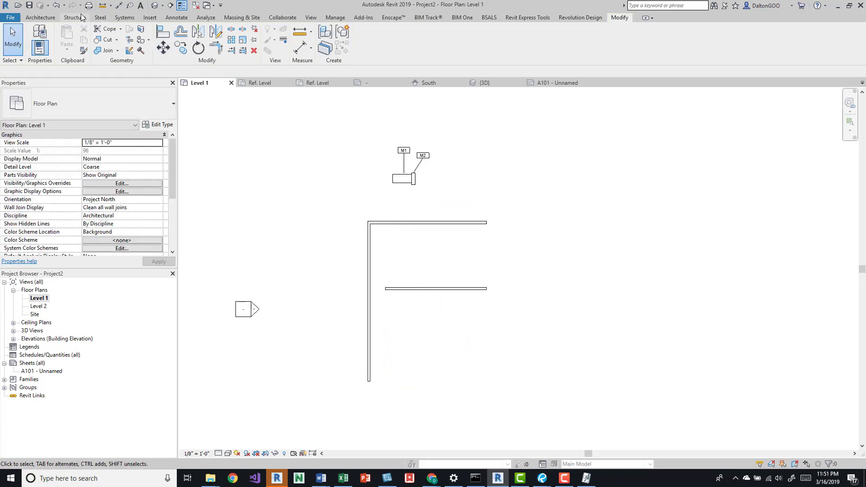
Step: Open the Keyboard Shortcuts settings and close them without changes
left_click(76, 17)
left_click(176, 18)
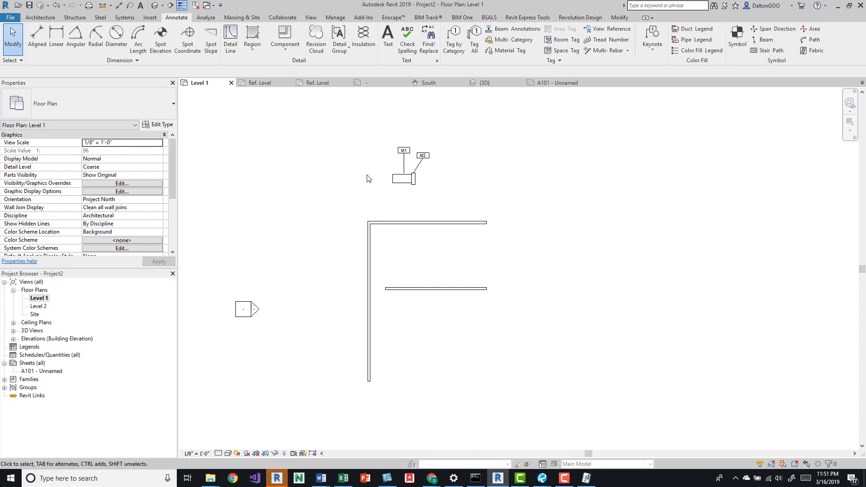
key("k")
key("s")
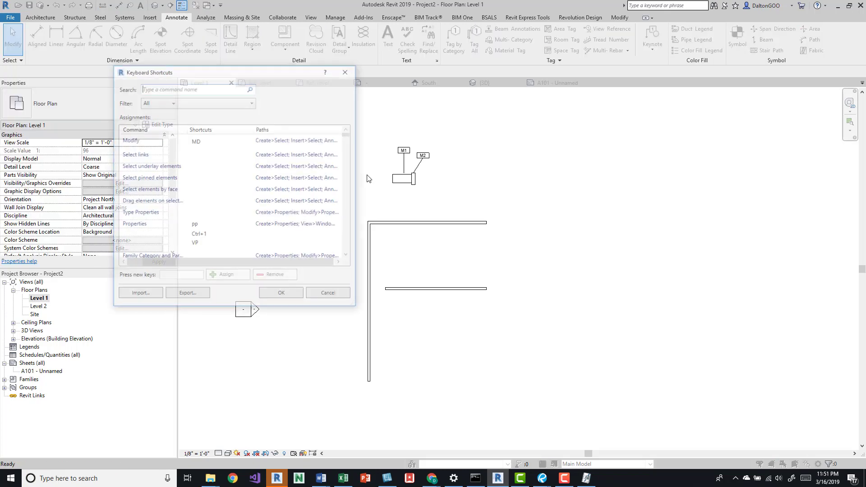
left_click(347, 71)
Step: Open the Keyboard Shortcuts settings, search for "grid" and look through the matching commands
left_click(323, 17)
left_click(311, 18)
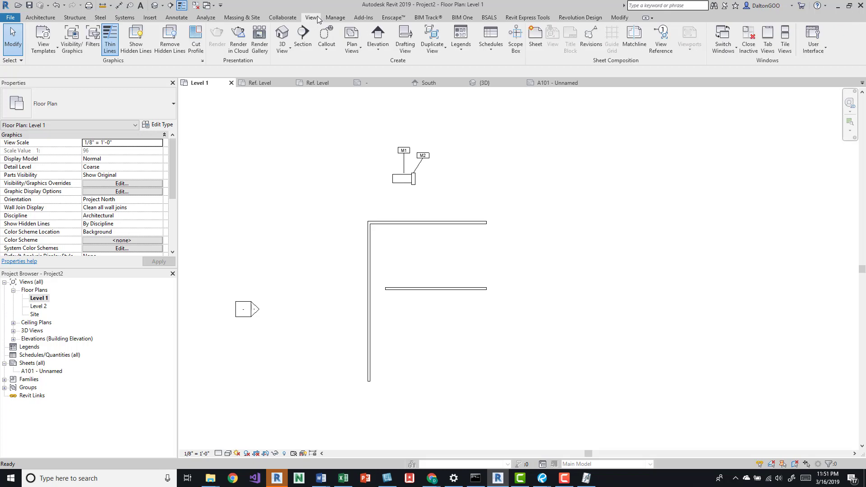
left_click(827, 47)
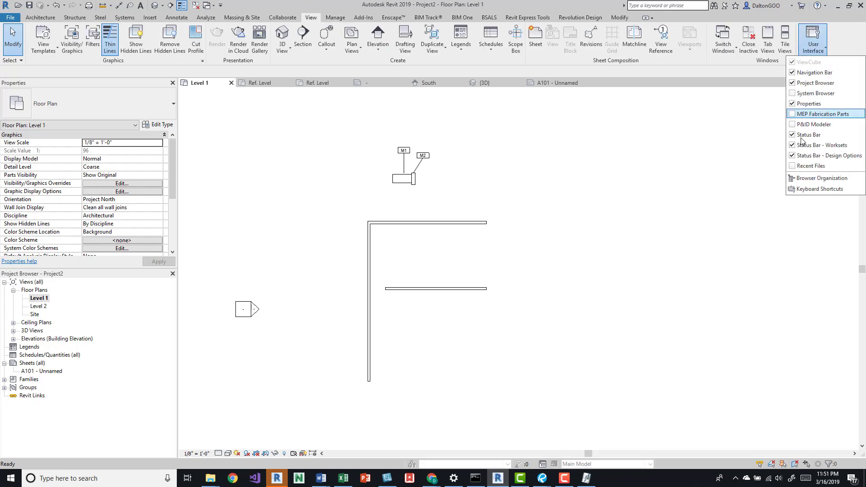
left_click(804, 190)
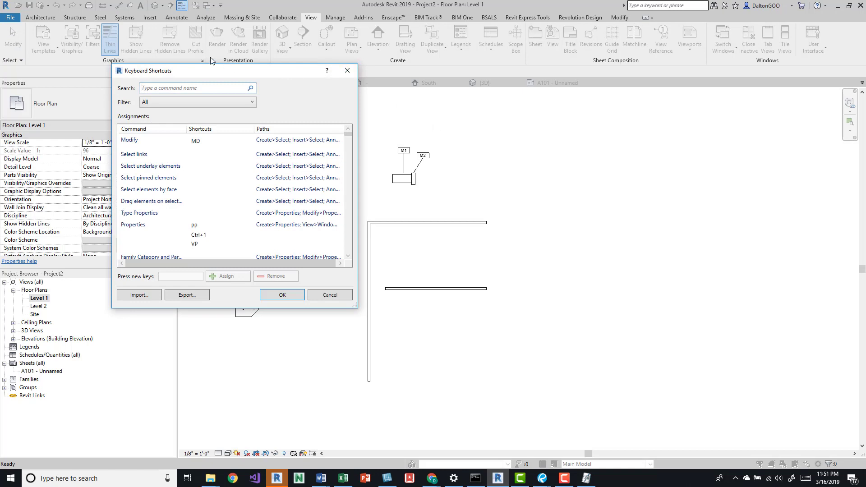
left_click_drag(209, 72, 213, 62)
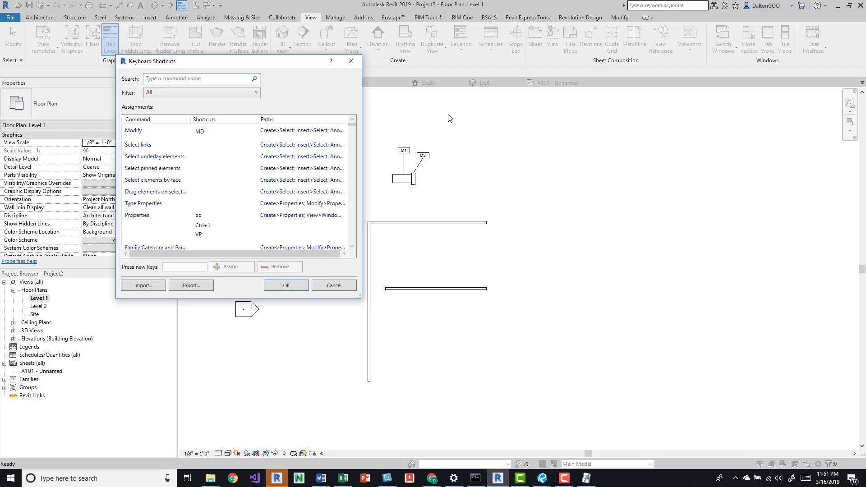
type("grid")
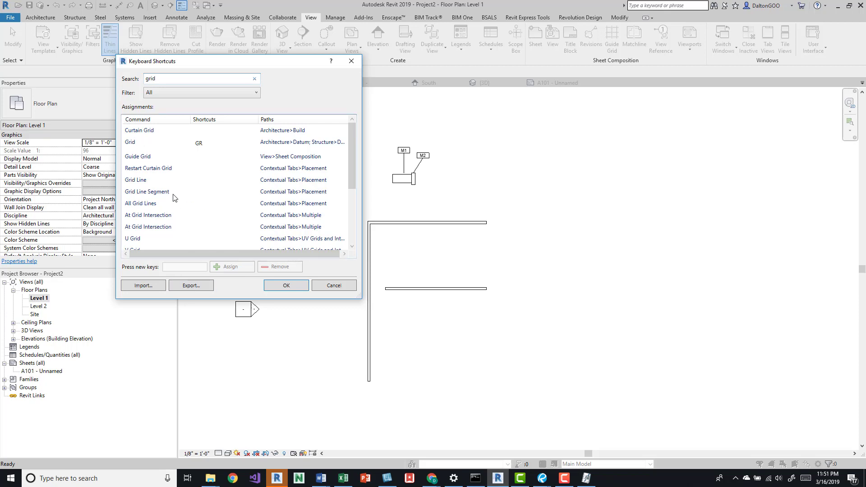
scroll(176, 199, "down", 3)
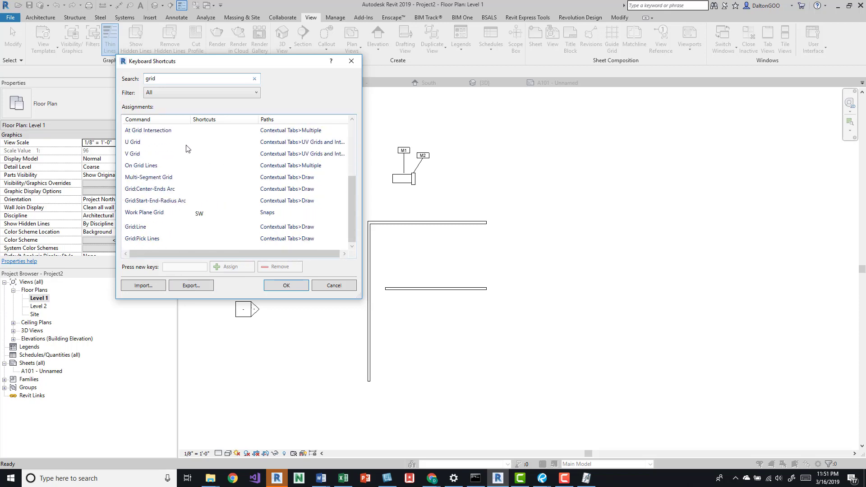
Step: Widen the Keyboard Shortcuts dialog and its Paths column to read the Grid command's full path, and close the dialog
scroll(205, 194, "up", 3)
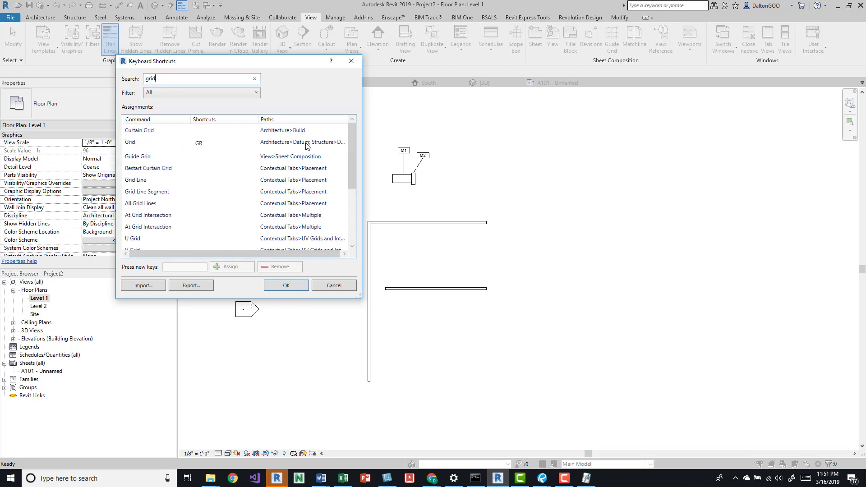
left_click_drag(361, 143, 516, 144)
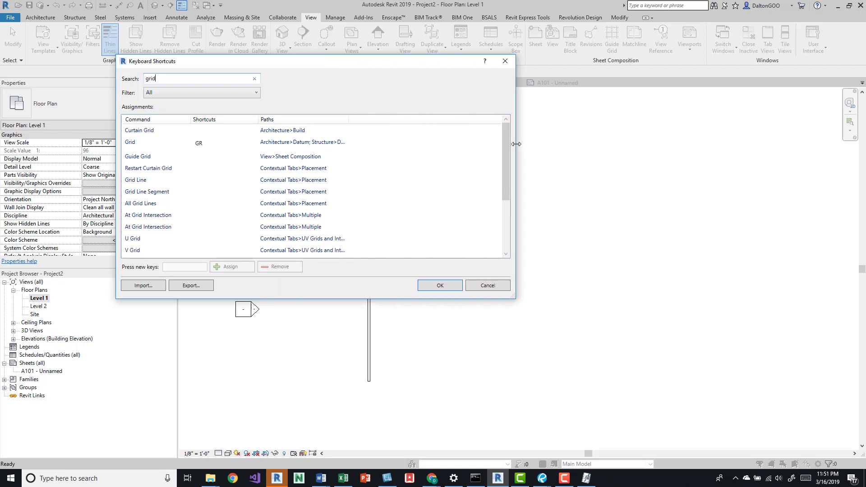
left_click_drag(349, 119, 485, 126)
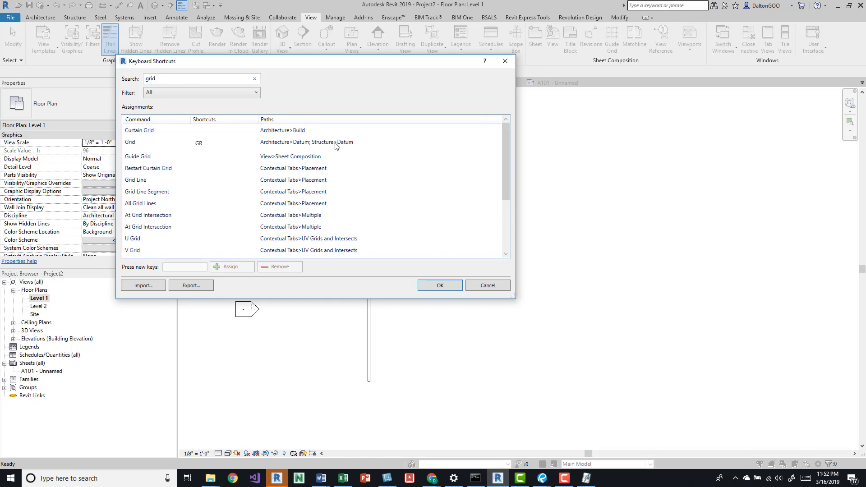
left_click(310, 145)
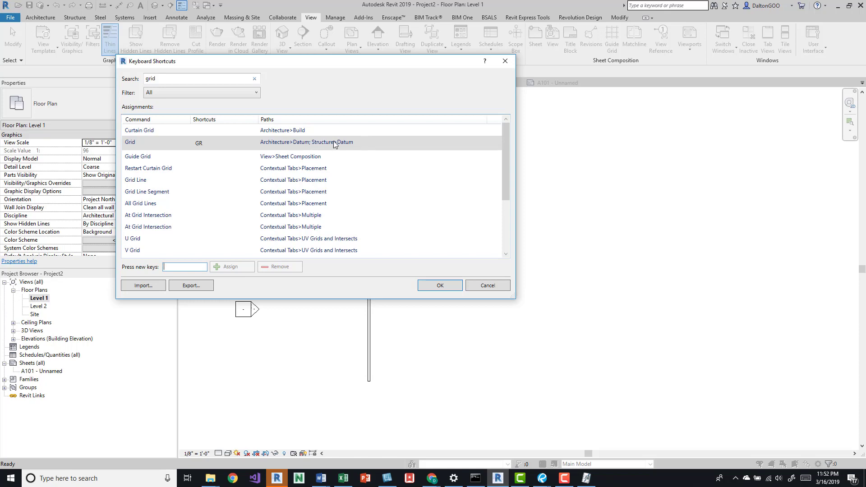
key("Escape")
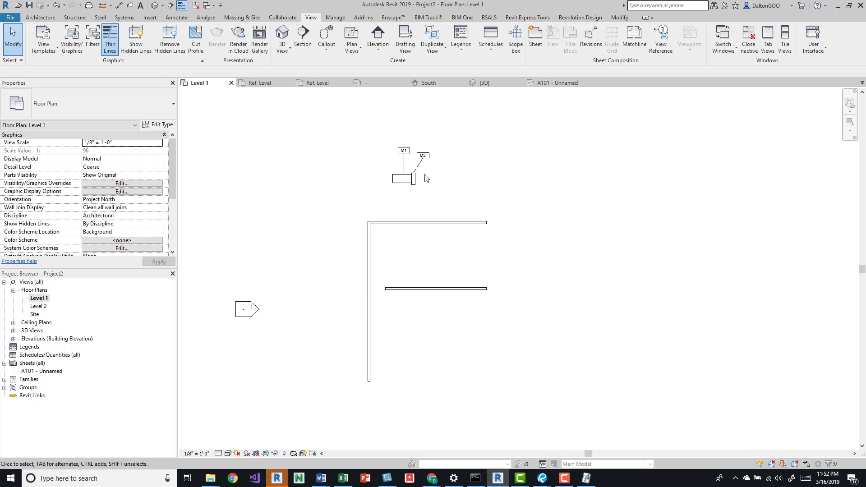
Step: Reopen the Keyboard Shortcuts settings and close them without changes
key("k")
key("s")
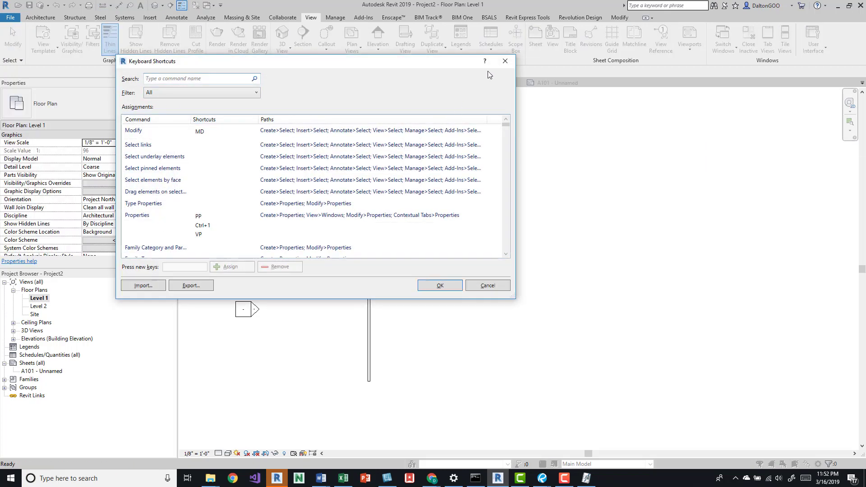
left_click(505, 61)
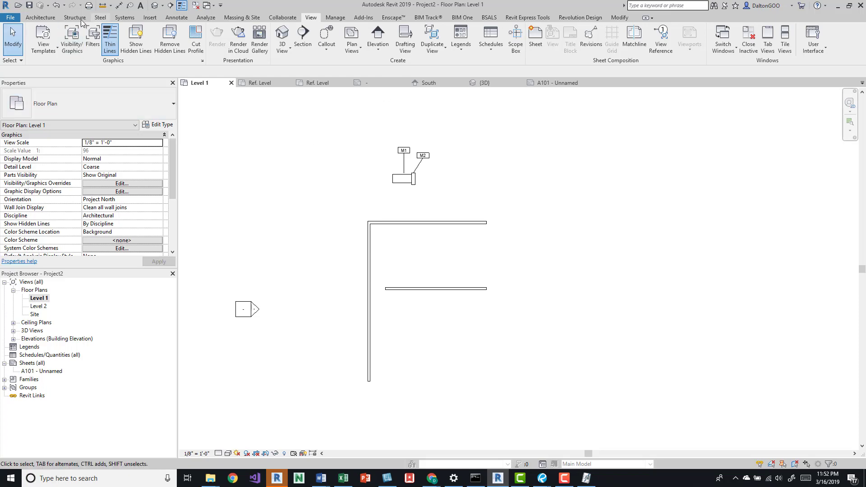
Step: Draw a vertical grid line upward across both horizontal walls, to the right of the vertical wall
left_click(43, 17)
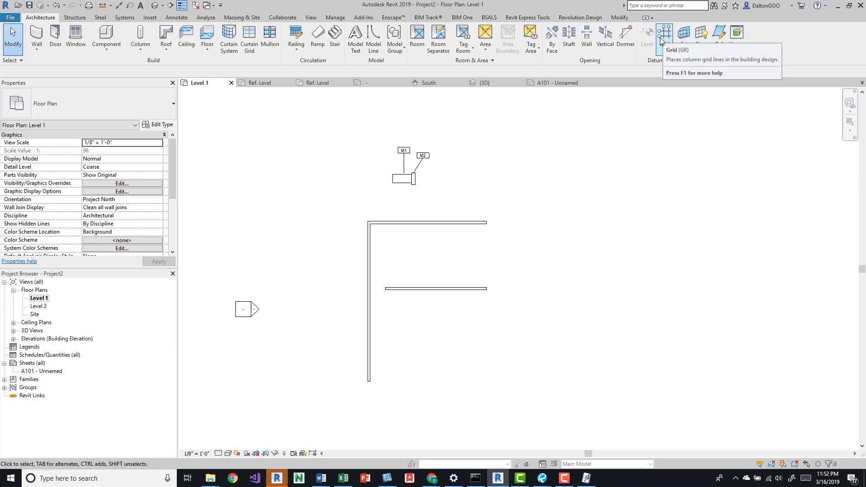
left_click(74, 17)
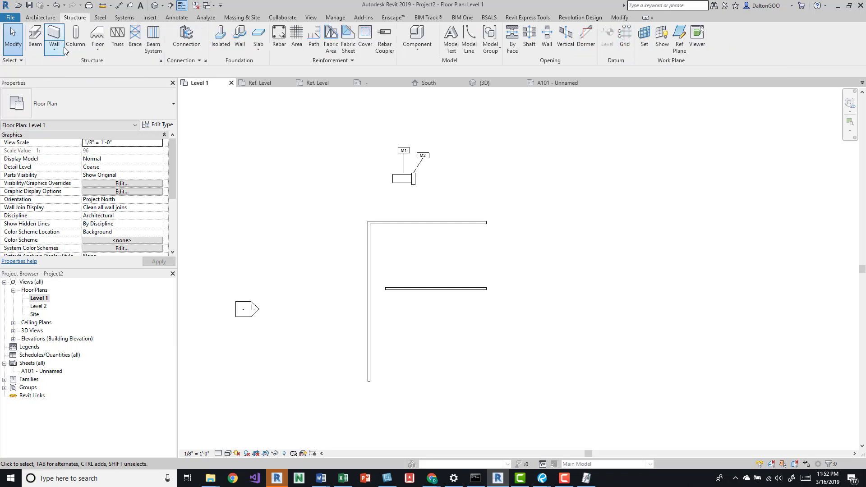
left_click(625, 41)
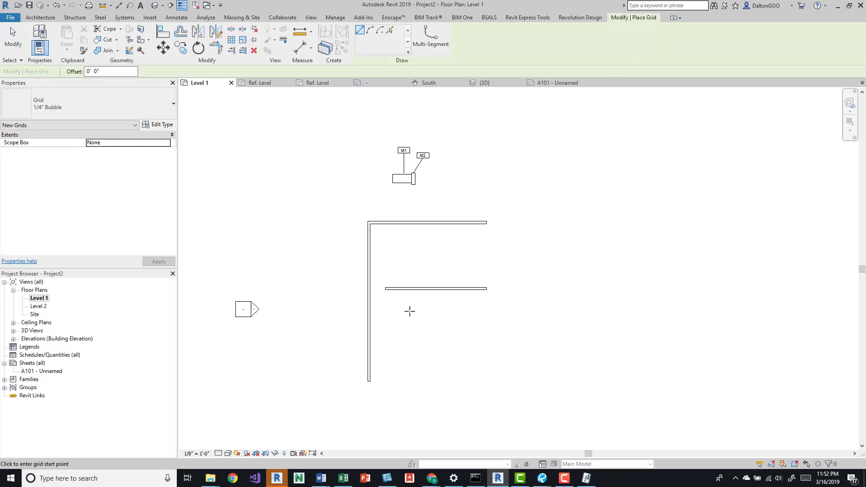
left_click(401, 385)
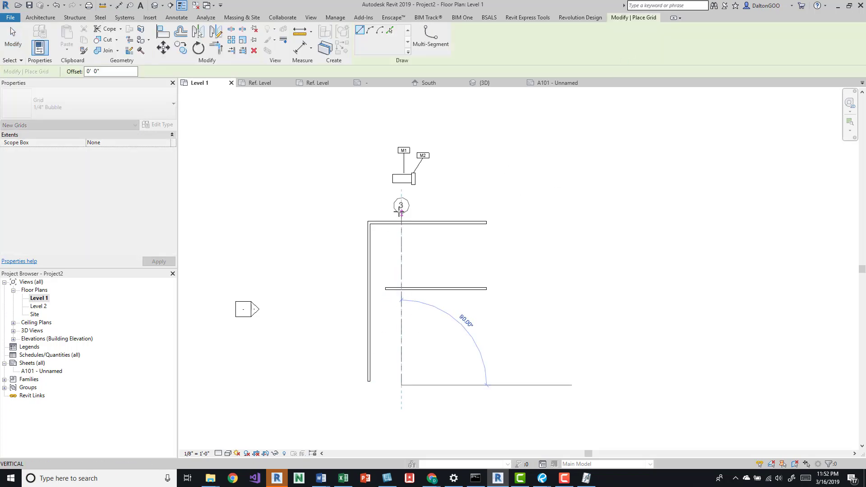
left_click(401, 208)
key("Escape")
key("Escape")
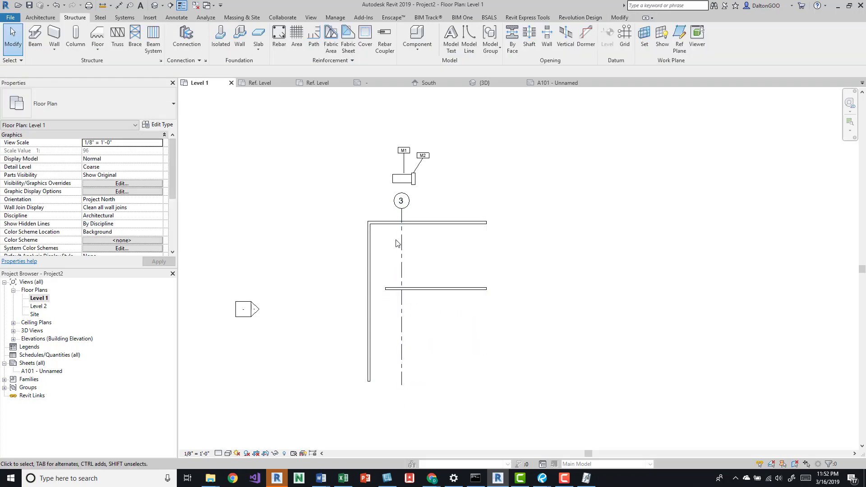
Step: Rename the new grid line as 1
left_click(400, 201)
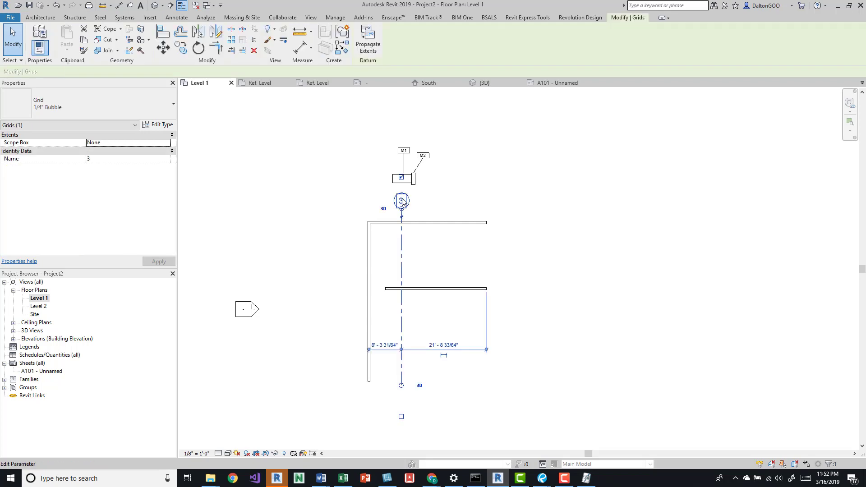
left_click(403, 199)
type("1")
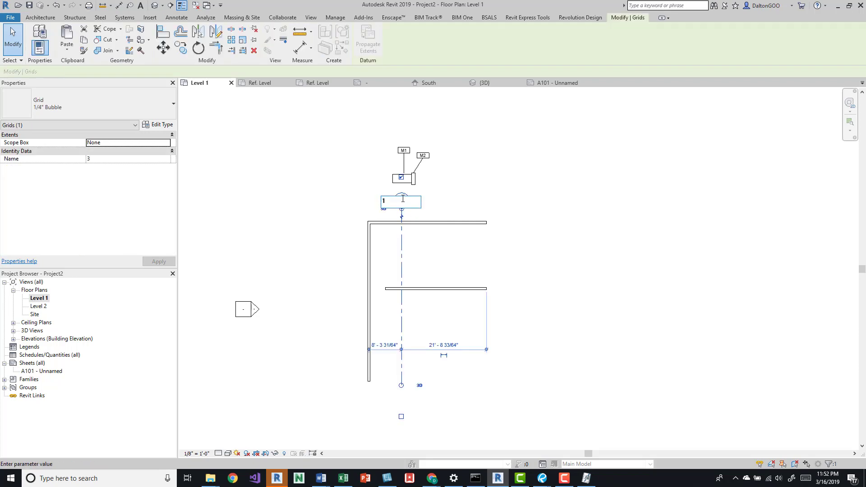
left_click(447, 201)
left_click(442, 250)
Step: Move grid 1 onto the vertical wall's centerline and select the wall to check its alignment
left_click(401, 248)
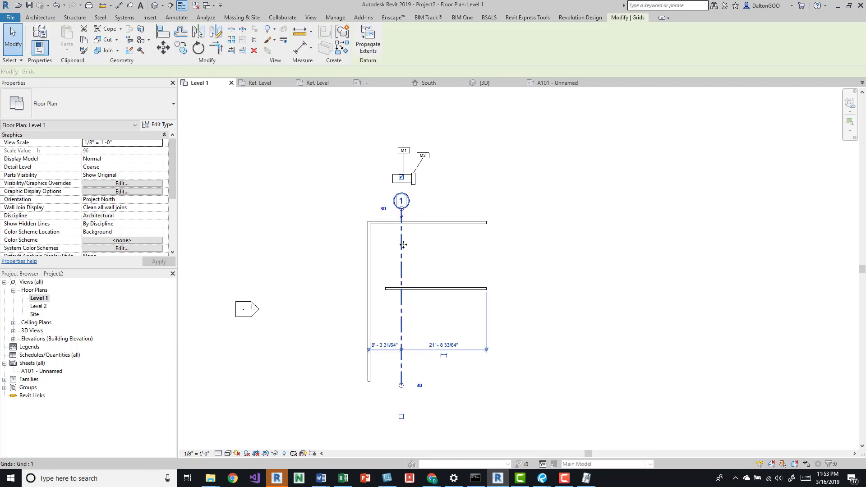
left_click_drag(386, 244, 353, 251)
scroll(376, 249, "up", 2)
left_click(380, 245)
left_click(366, 248)
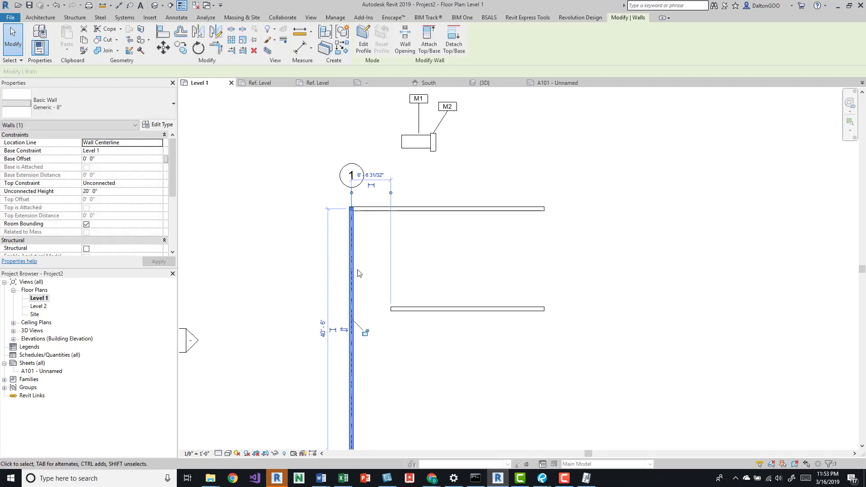
left_click(410, 261)
scroll(373, 265, "down", 4)
scroll(368, 285, "up", 3)
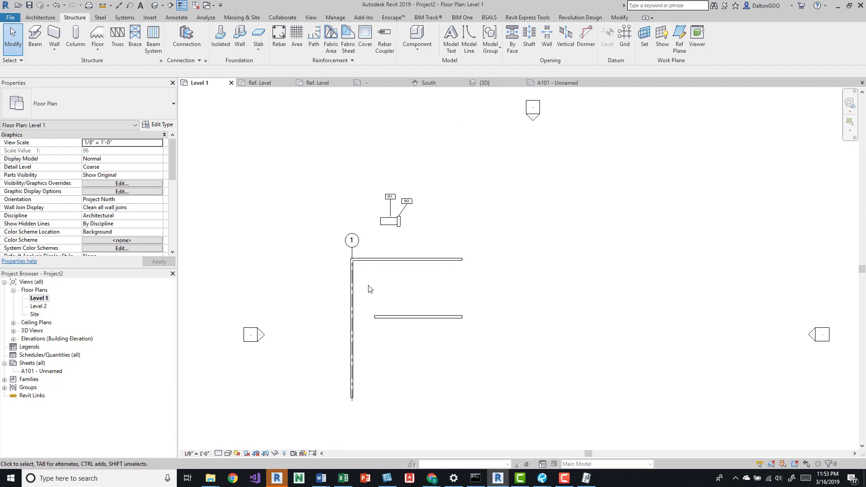
Step: Draw a second vertical grid line just right of grid 1, matching its length
key("g")
key("r")
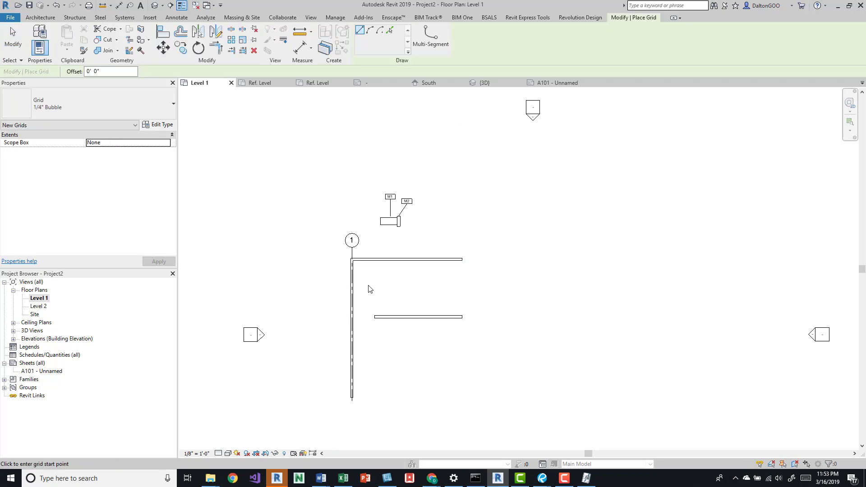
left_click(369, 400)
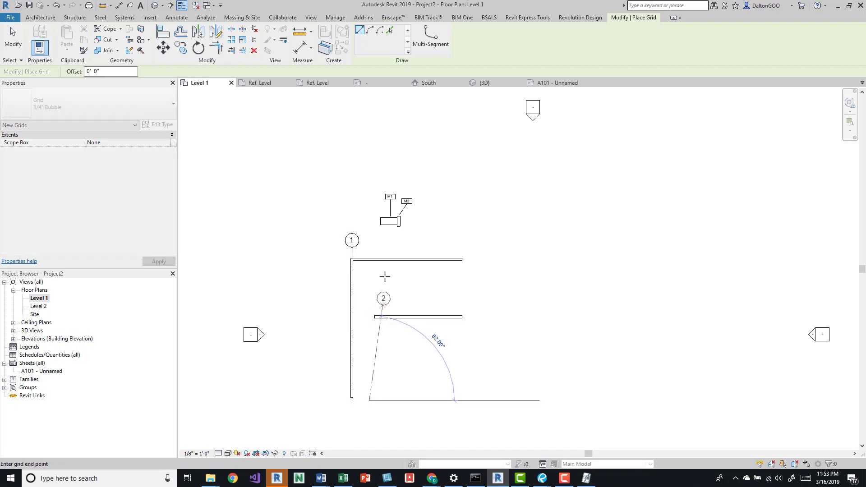
left_click(369, 248)
key("Escape")
key("Escape")
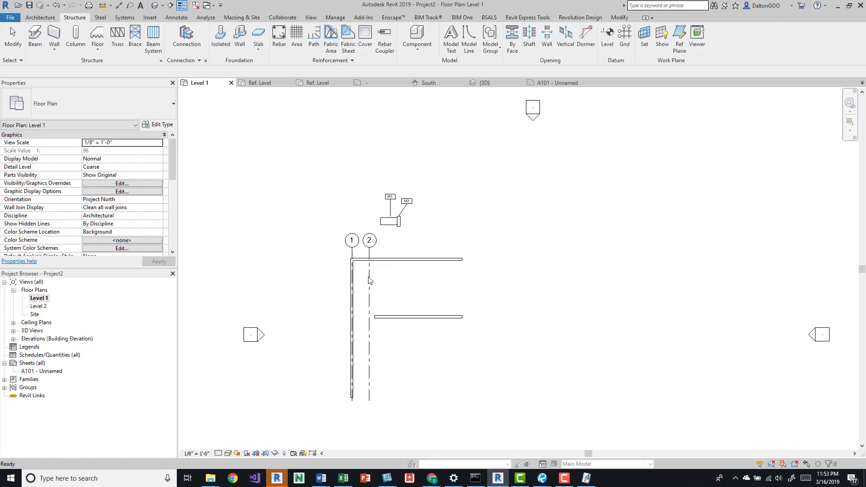
Step: Move grid 2 farther right so it crosses the lower horizontal wall near its left end
left_click(369, 274)
left_click_drag(369, 274, 381, 274)
left_click(387, 274)
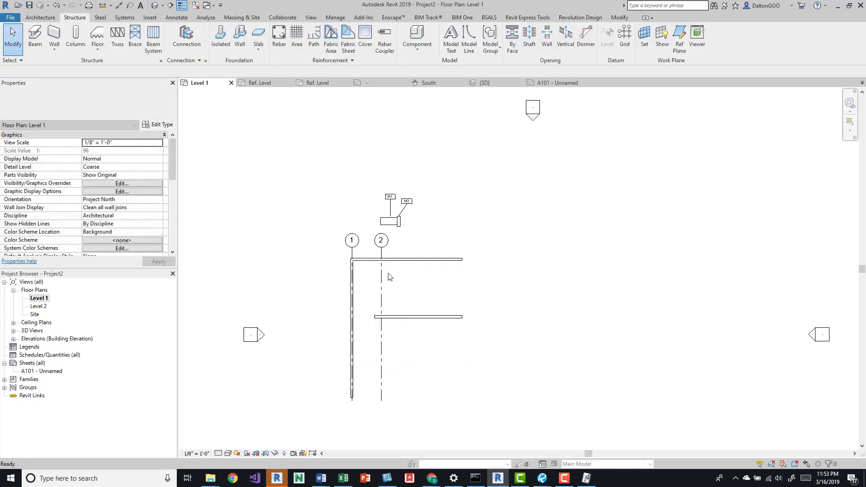
Step: Turn on Reveal Constraints in Level 1 and select the vertical wall under grid 1 to inspect its constraint
scroll(372, 251, "up", 1)
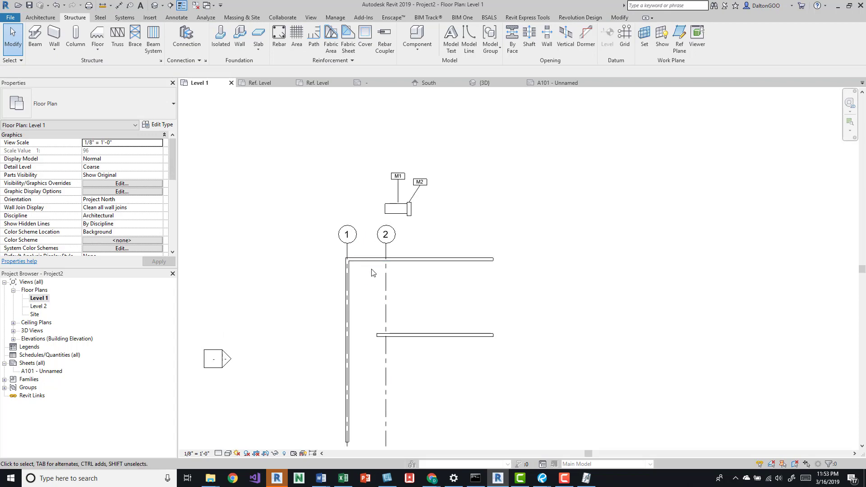
scroll(372, 252, "up", 2)
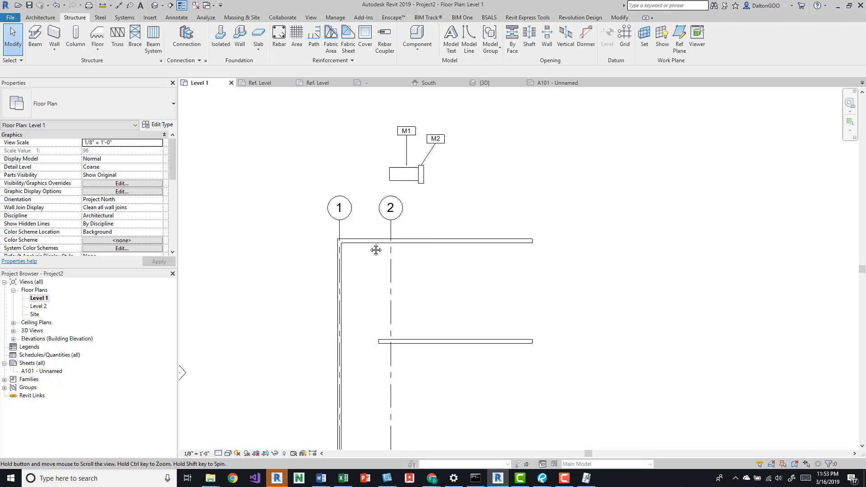
left_click(315, 452)
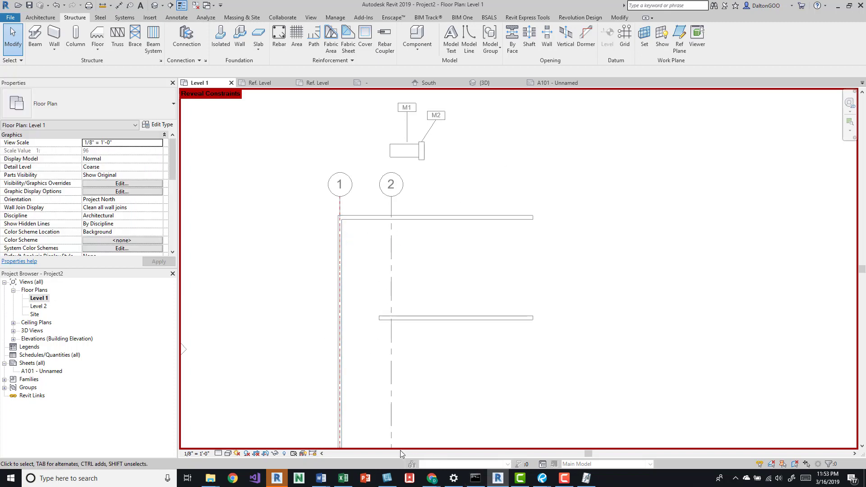
left_click(343, 229)
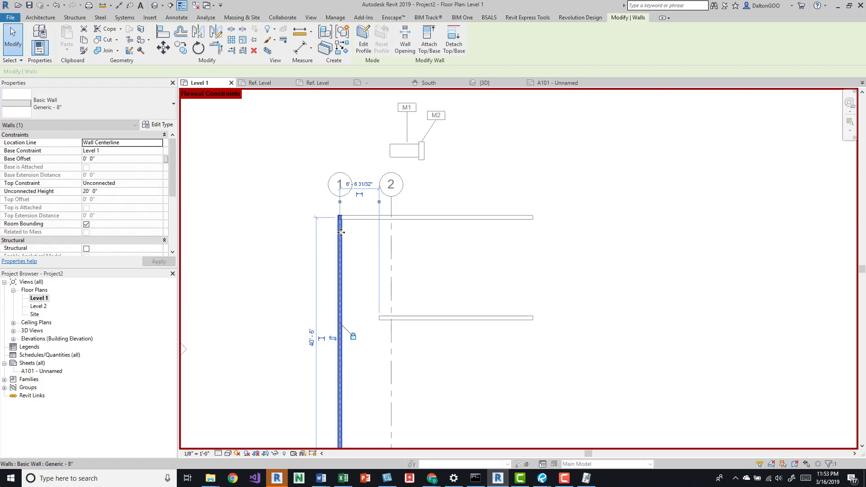
scroll(369, 223, "down", 2)
left_click(360, 213)
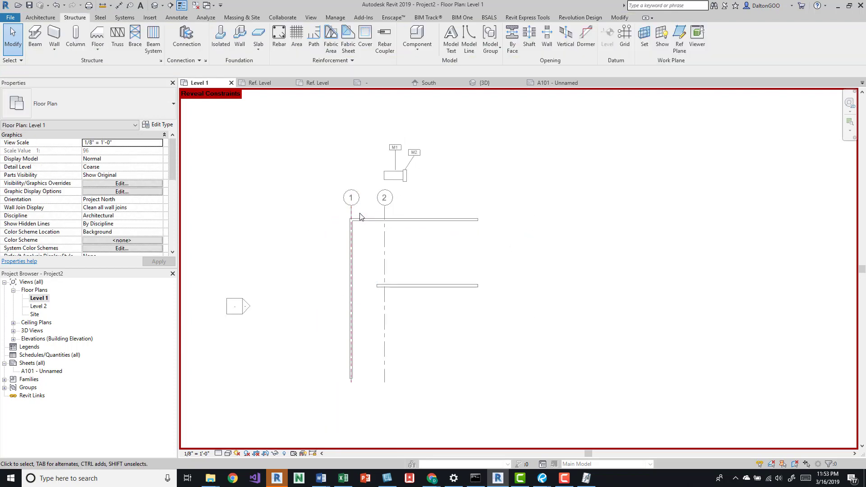
left_click_drag(359, 213, 305, 288)
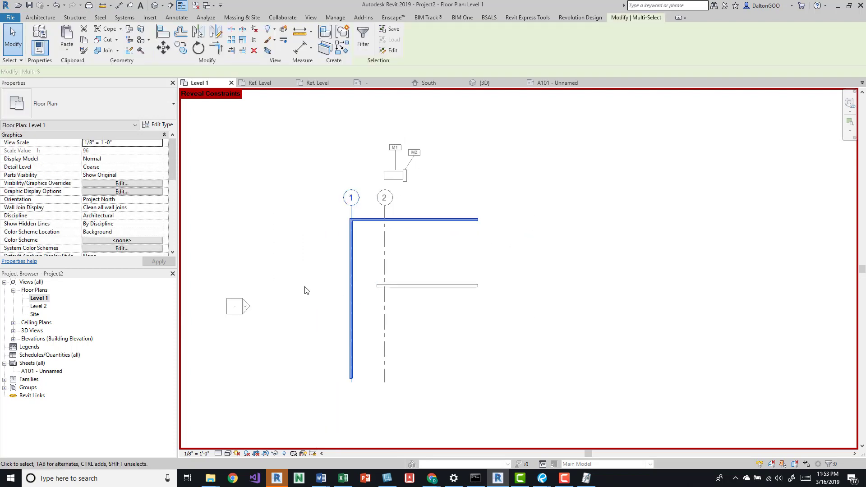
left_click(351, 212, "shift")
key("m")
key("a")
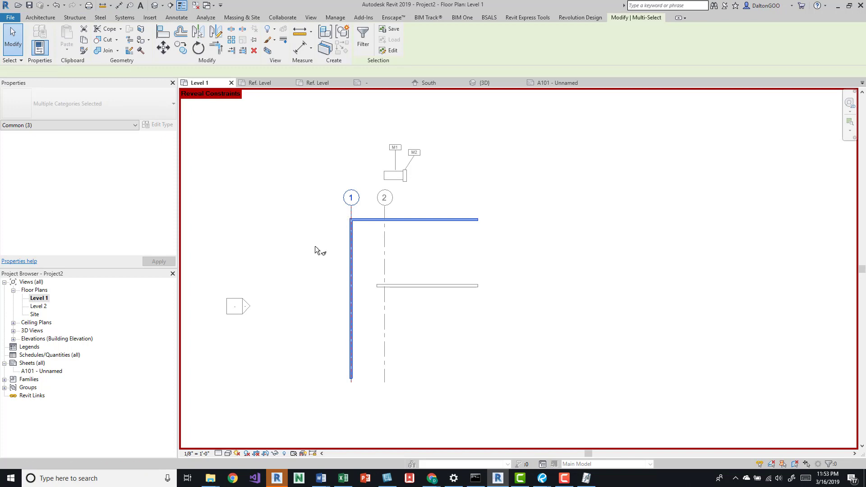
key("Escape")
Step: Move grid 1 together with the vertical and upper horizontal walls diagonally down and left, and undo the move
left_click_drag(366, 207, 341, 235)
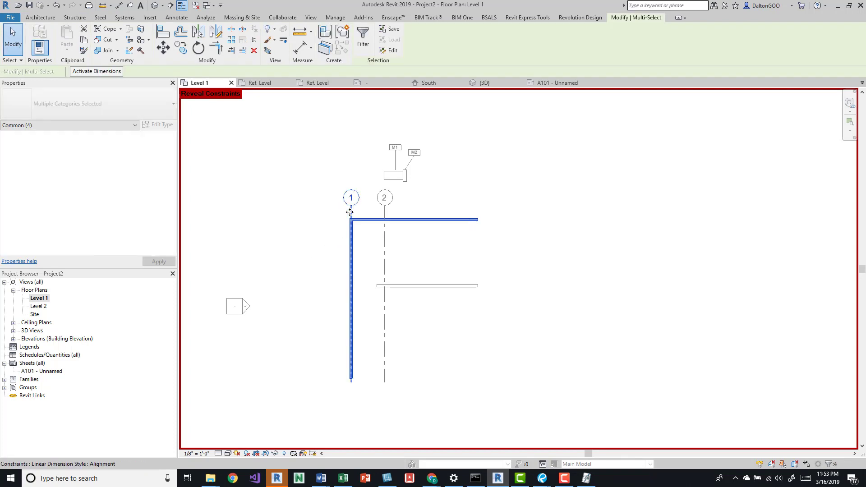
left_click(352, 211, "shift")
key("m")
key("v")
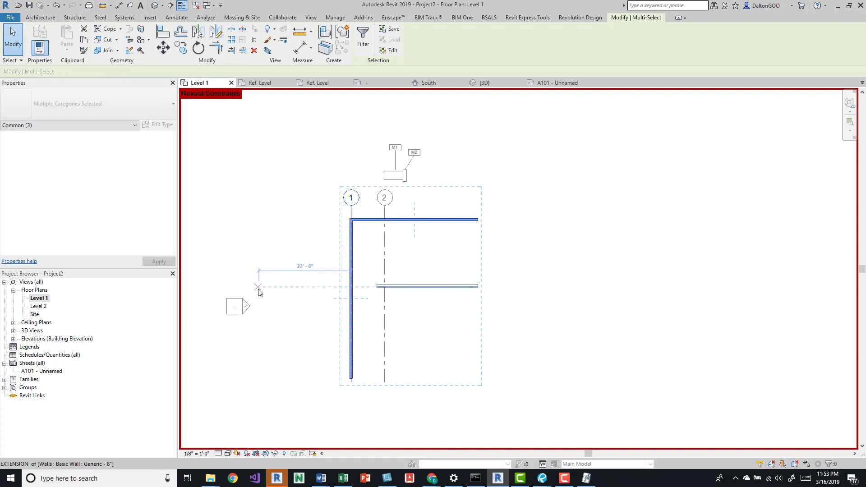
left_click(331, 267)
left_click(288, 303)
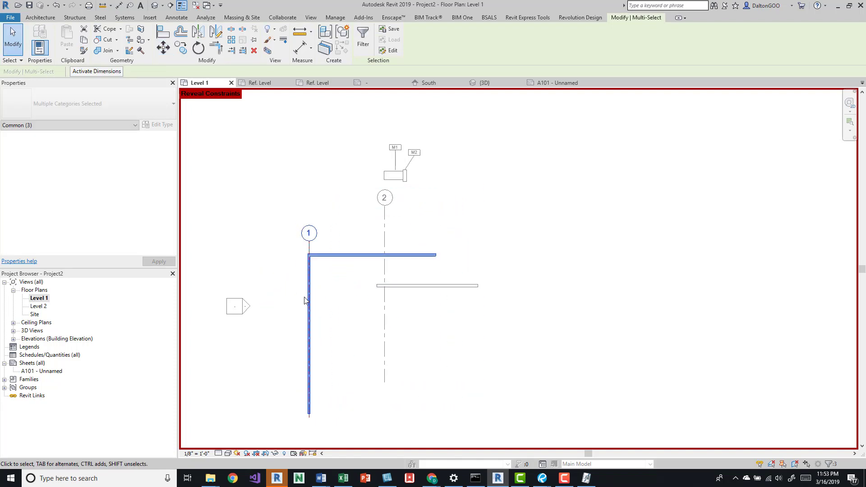
left_click(334, 269)
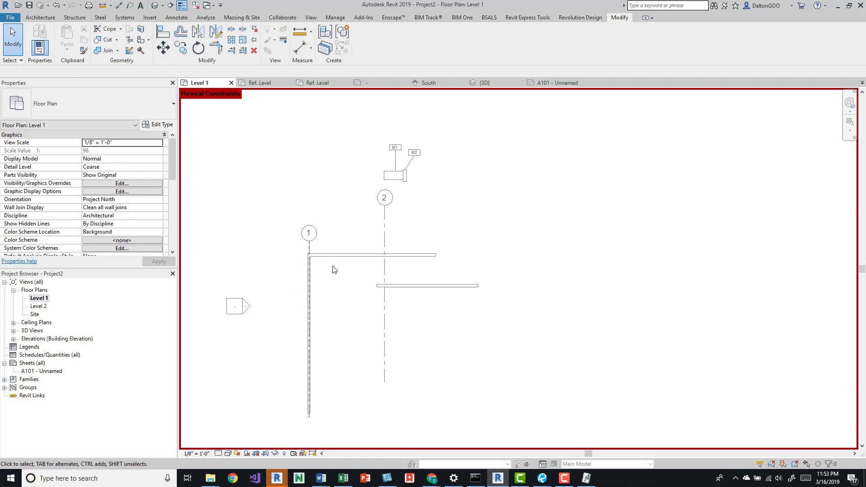
key("ctrl+z")
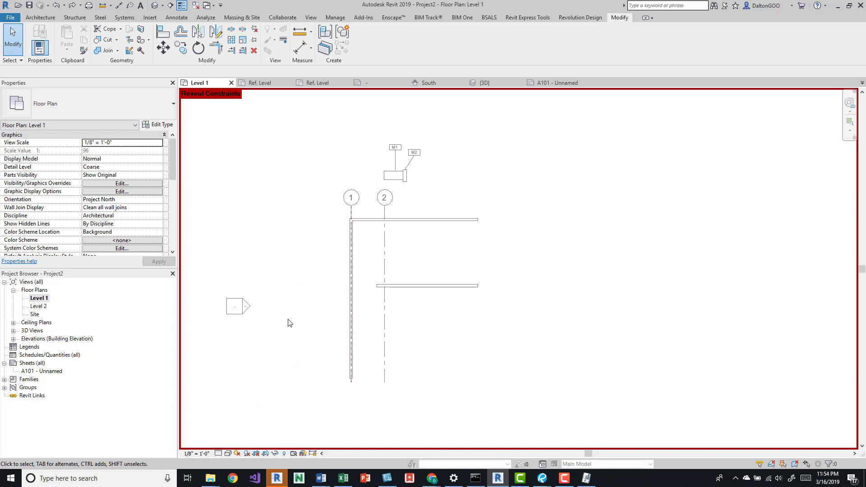
Step: Toggle Reveal Constraints off and on again, and examine the alignment constraint along grid 1 up close
left_click(314, 453)
left_click(314, 453)
scroll(356, 211, "up", 8)
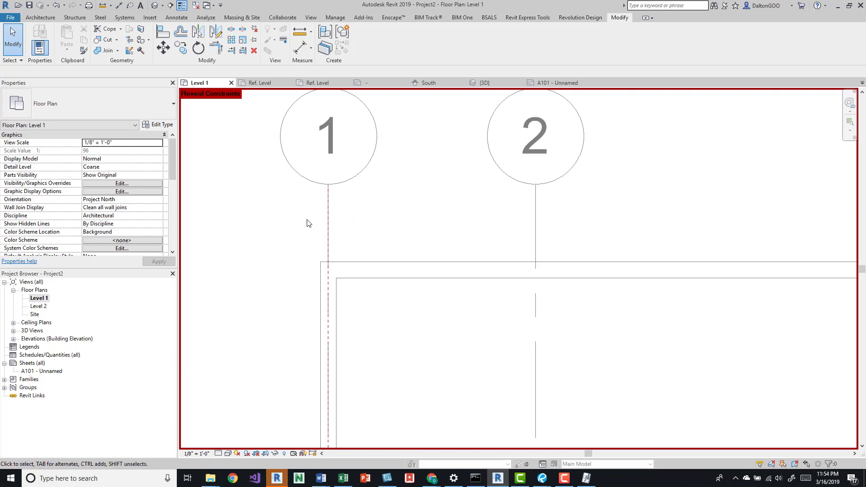
middle_click_drag(347, 213, 346, 215)
scroll(334, 225, "down", 3)
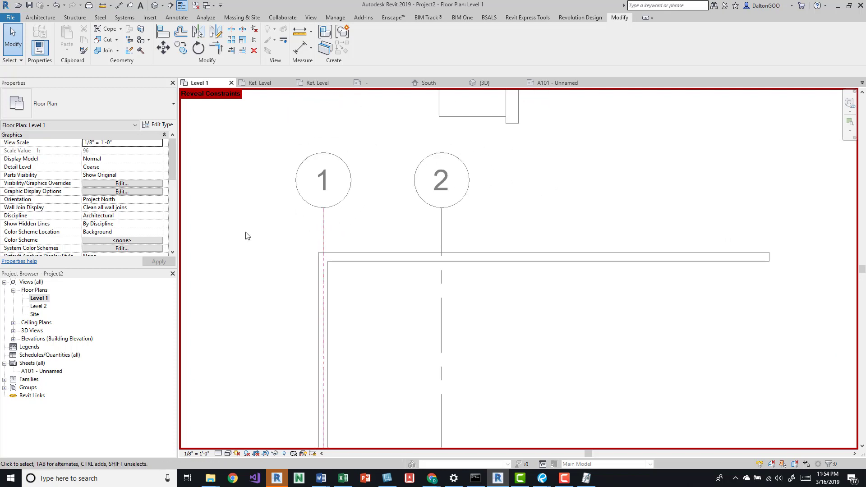
Step: Select the alignment constraint between grid 1 and the vertical wall and unlock it
scroll(338, 239, "down", 3)
left_click(326, 254)
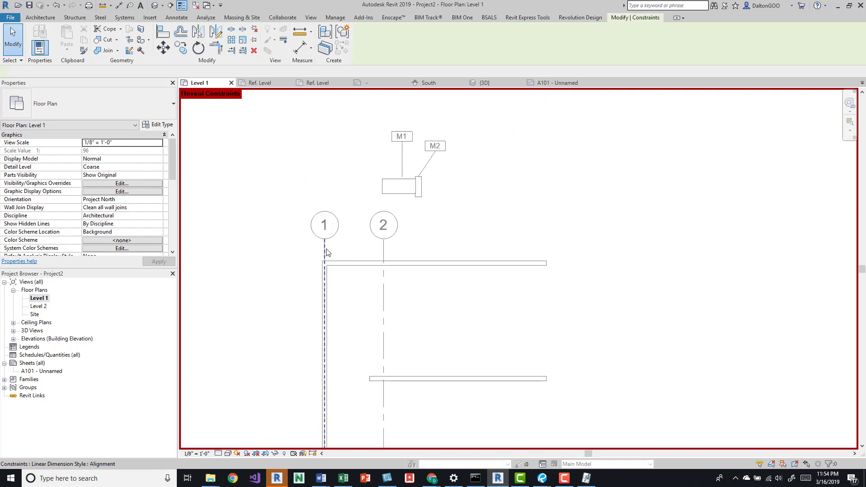
middle_click_drag(390, 269, 398, 211)
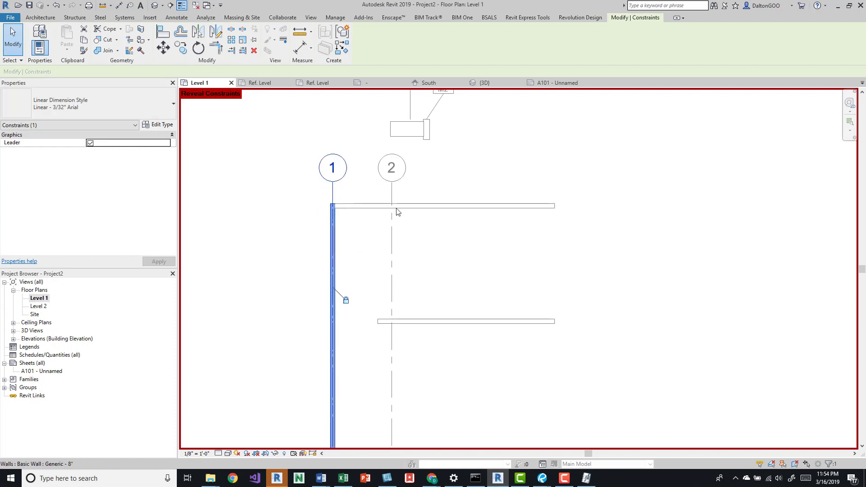
left_click(345, 300)
left_click(346, 329)
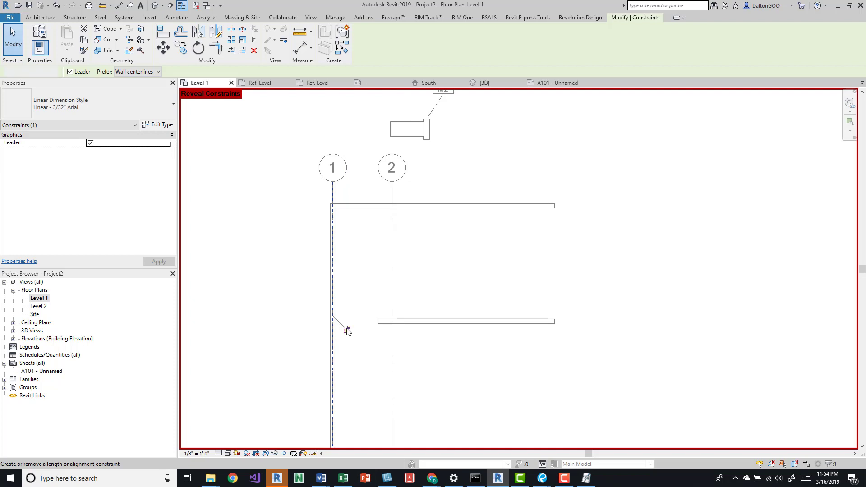
Step: Turn off Reveal Constraints in Level 1, then select the vertical wall under grid 1 to check its alignment lock and deselect it
left_click(313, 454)
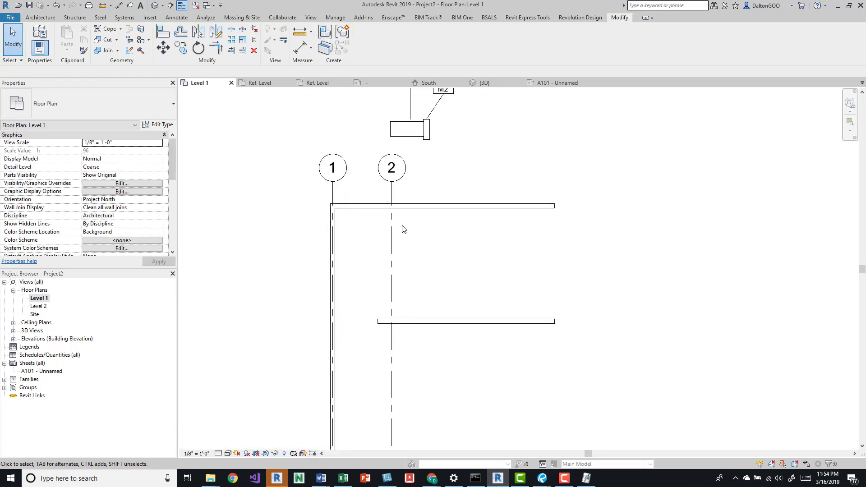
scroll(338, 253, "down", 2)
left_click(332, 248)
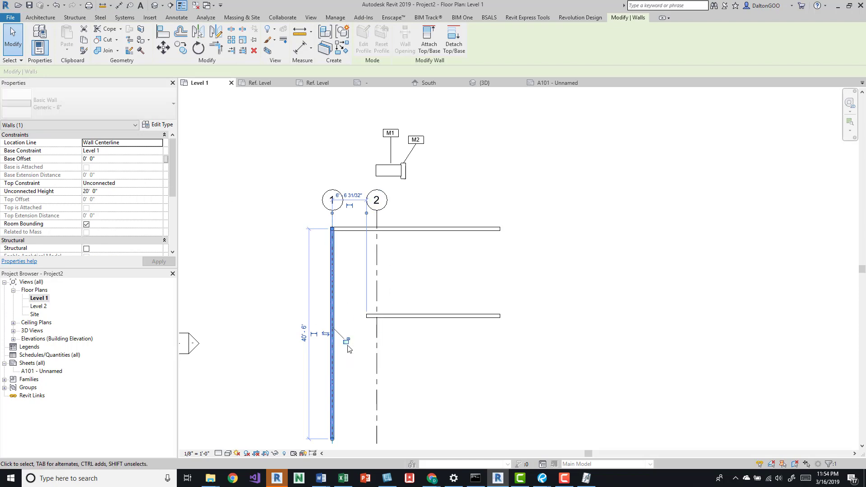
key("Escape")
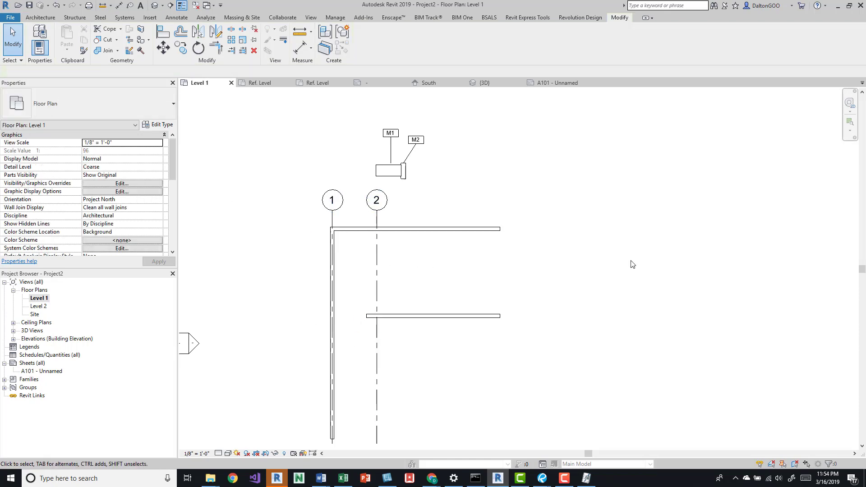